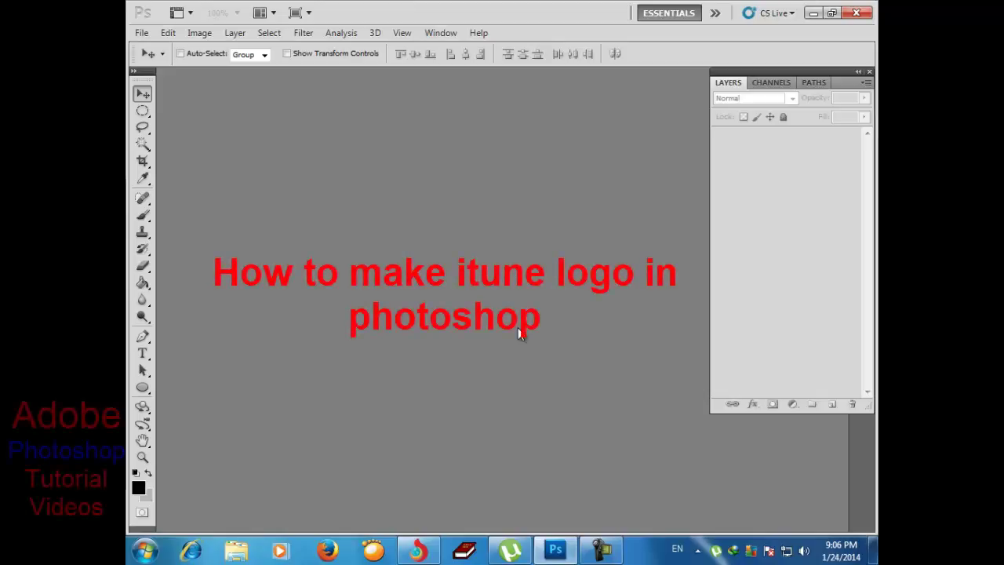
# Create a new white 10 × 10 inch, 300 ppi RGB document named 'Itune Logo'.
pyautogui.click(141, 33)
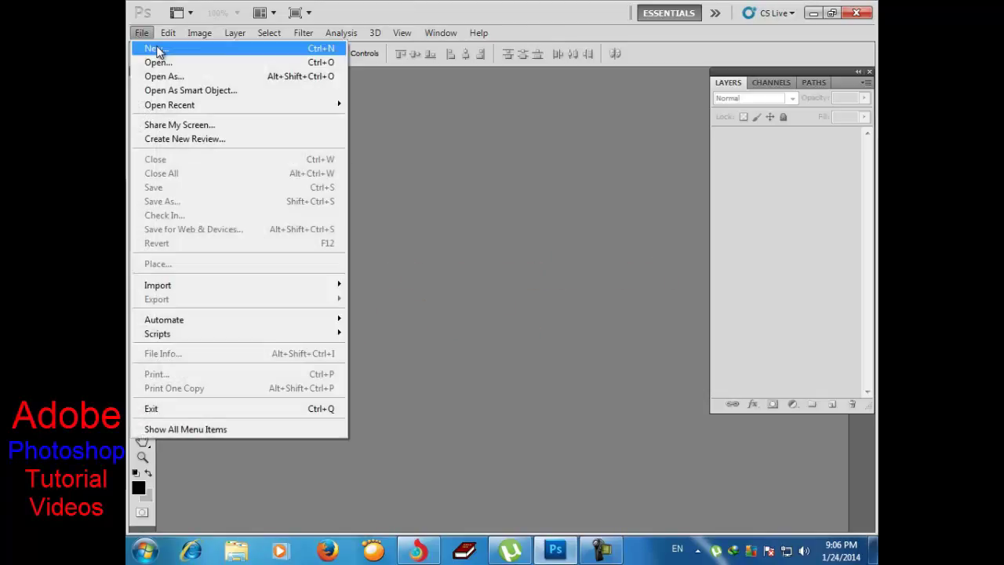
pyautogui.doubleClick(521, 240)
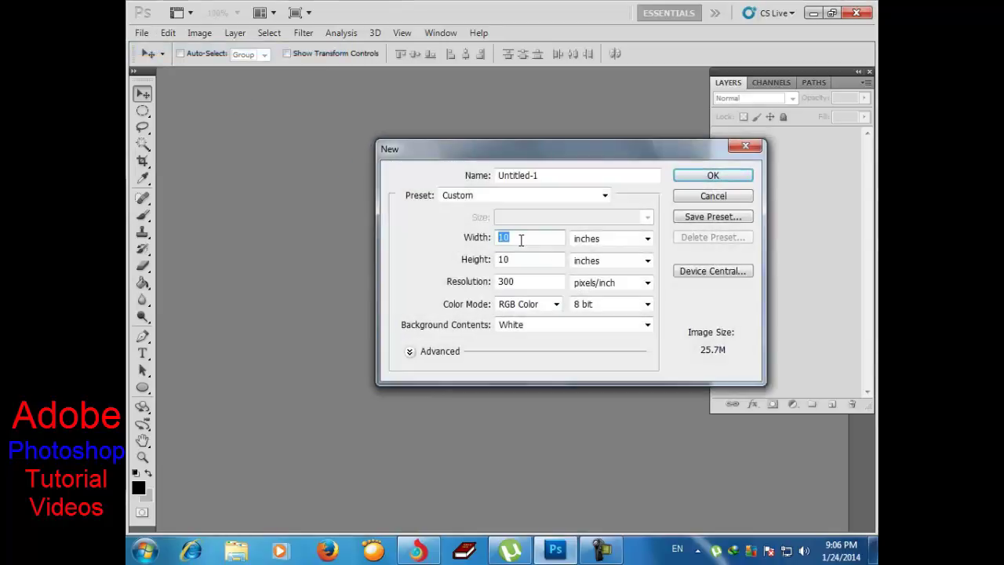
pyautogui.moveTo(549, 175); pyautogui.dragTo(480, 175)
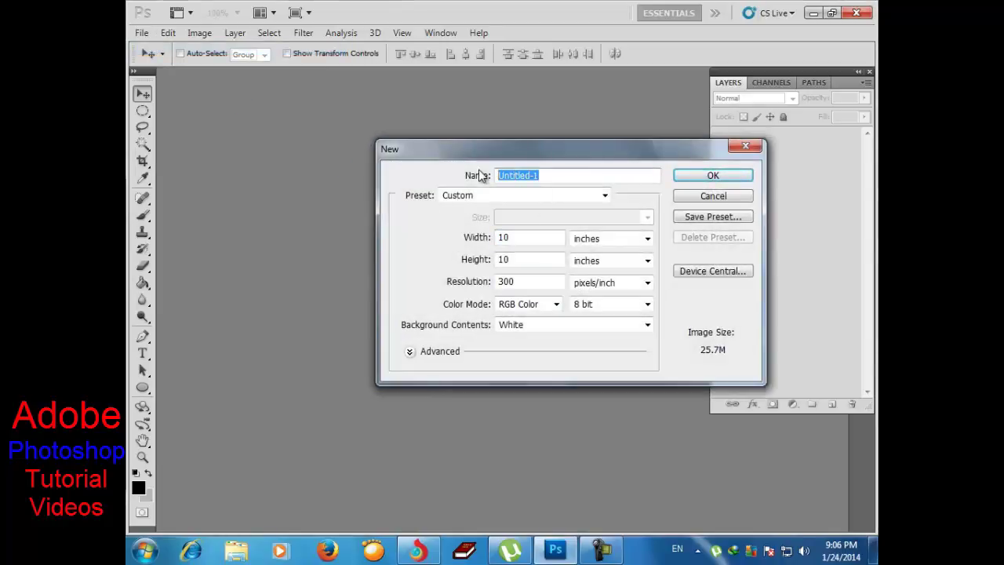
pyautogui.write('Itune Logo')
pyautogui.press('Return')
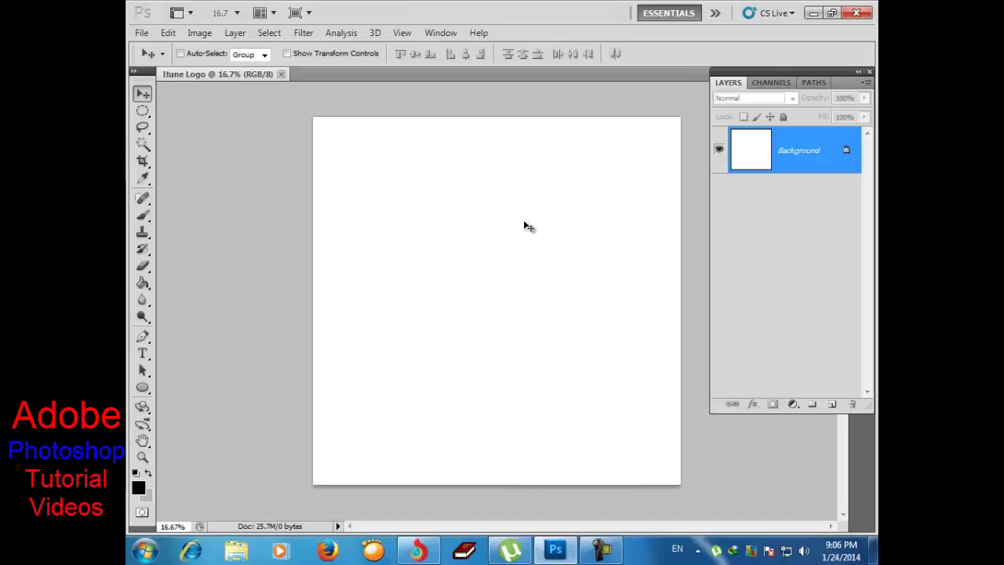
# Add Layer 1 above the Background and rename it 'Circle Itune'.
pyautogui.click(831, 404)
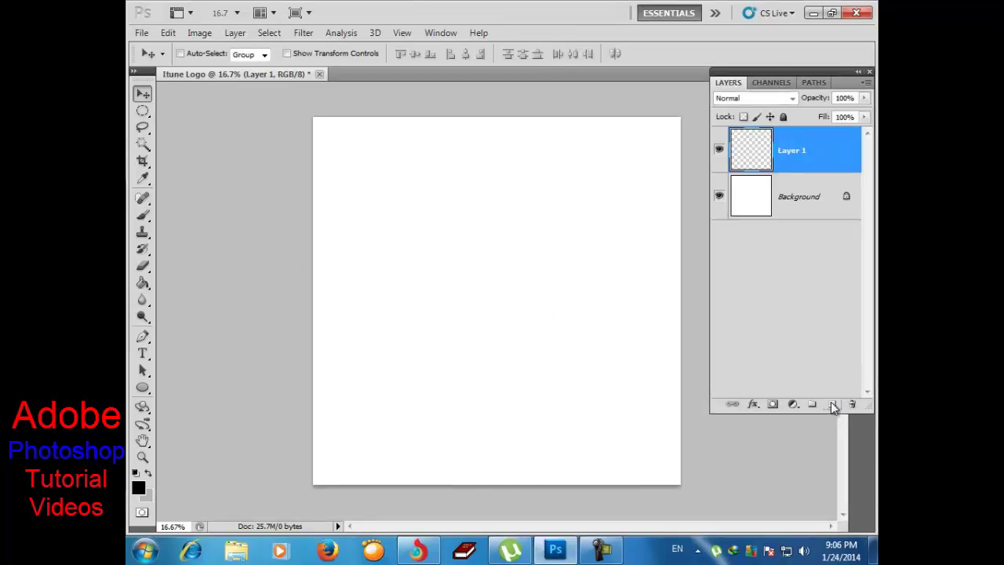
pyautogui.doubleClick(818, 172)
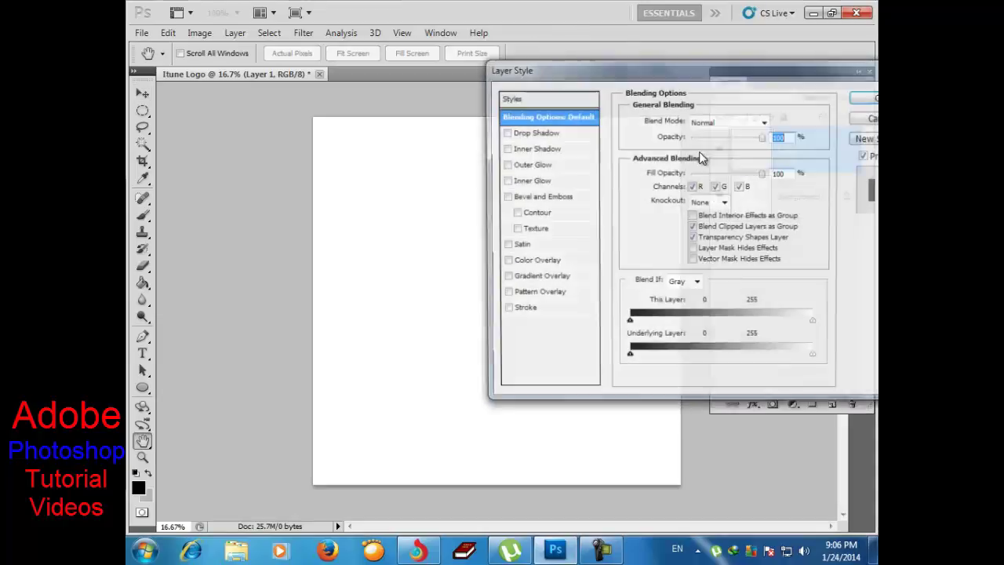
pyautogui.press('Escape')
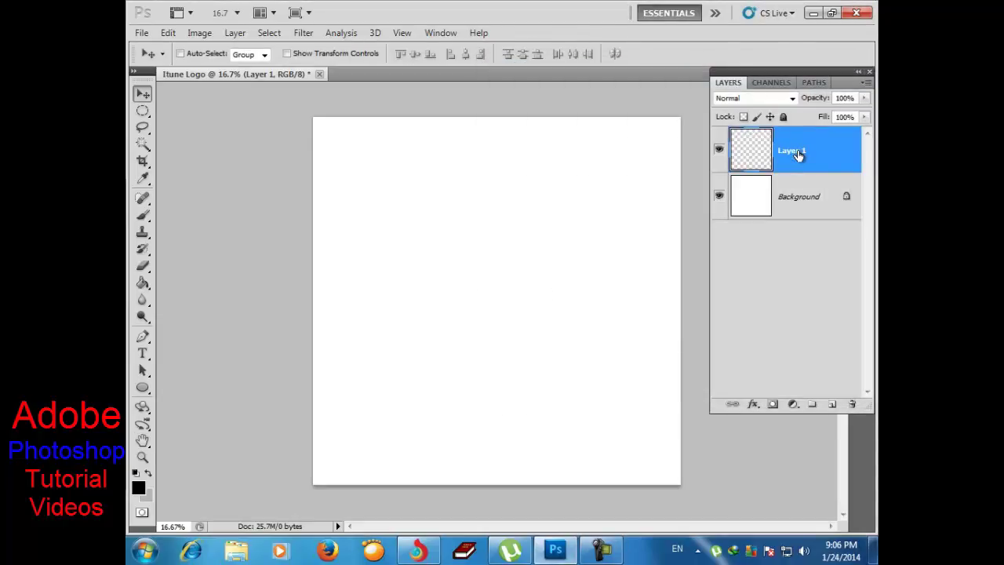
pyautogui.doubleClick(797, 154)
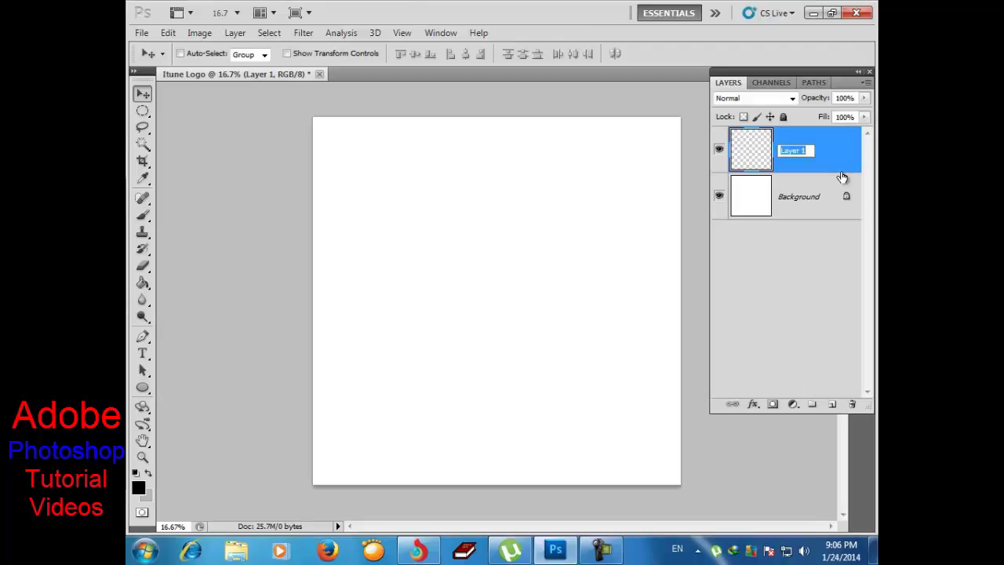
pyautogui.write('Circle I')
pyautogui.write('tune')
pyautogui.press('Return')
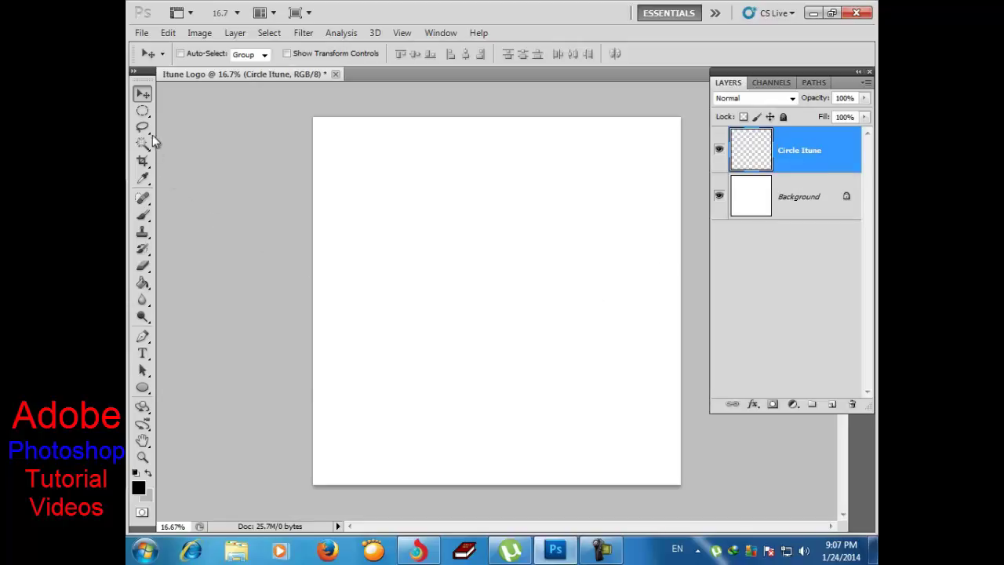
pyautogui.click(143, 112)
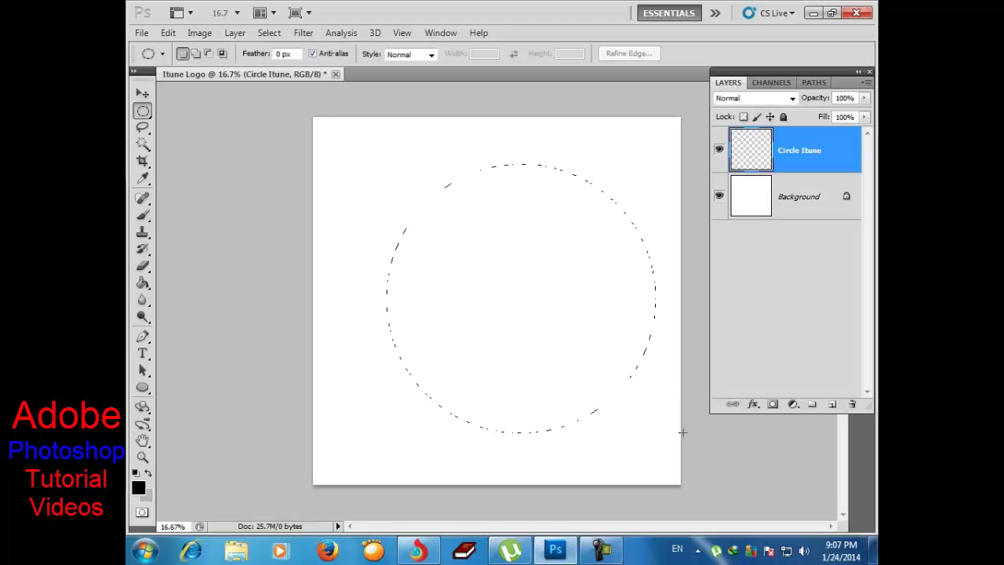
# Draw a large circular marquee selection centred on the canvas.
pyautogui.moveTo(683, 432); pyautogui.dragTo(696, 431)
pyautogui.moveTo(654, 434); pyautogui.dragTo(654, 435)
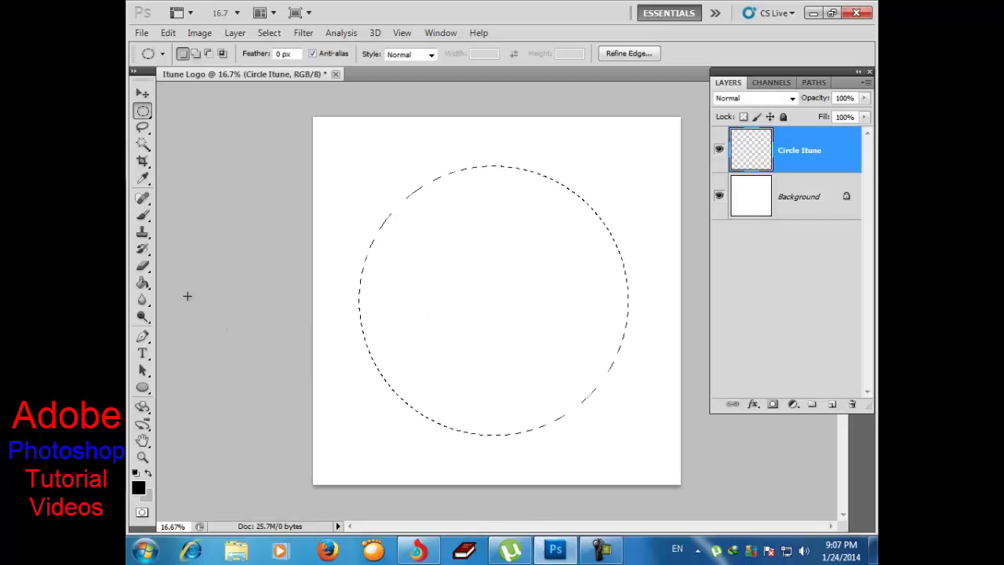
# Set the Gradient Tool to the Blue preset in Radial mode.
pyautogui.click(142, 282)
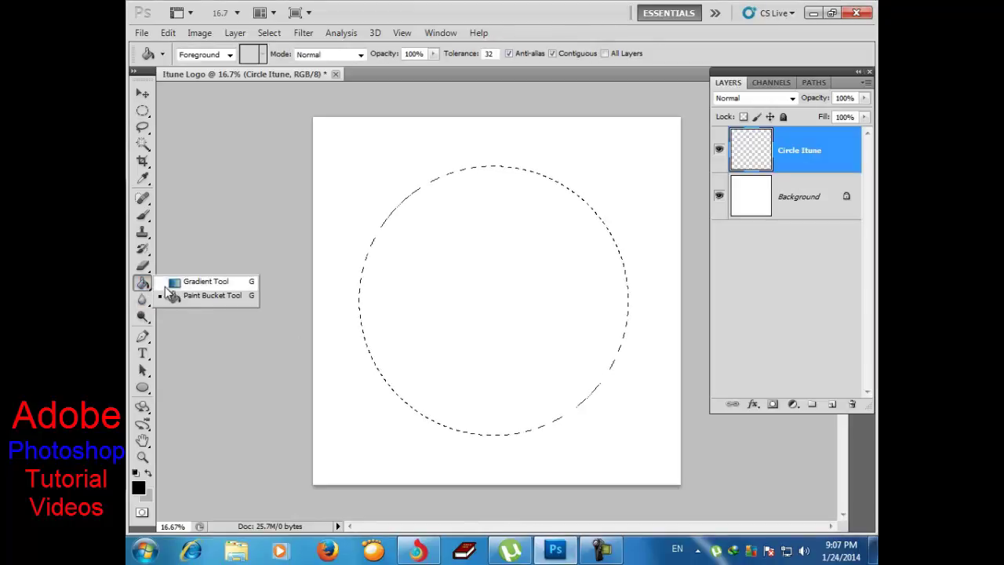
pyautogui.click(215, 283)
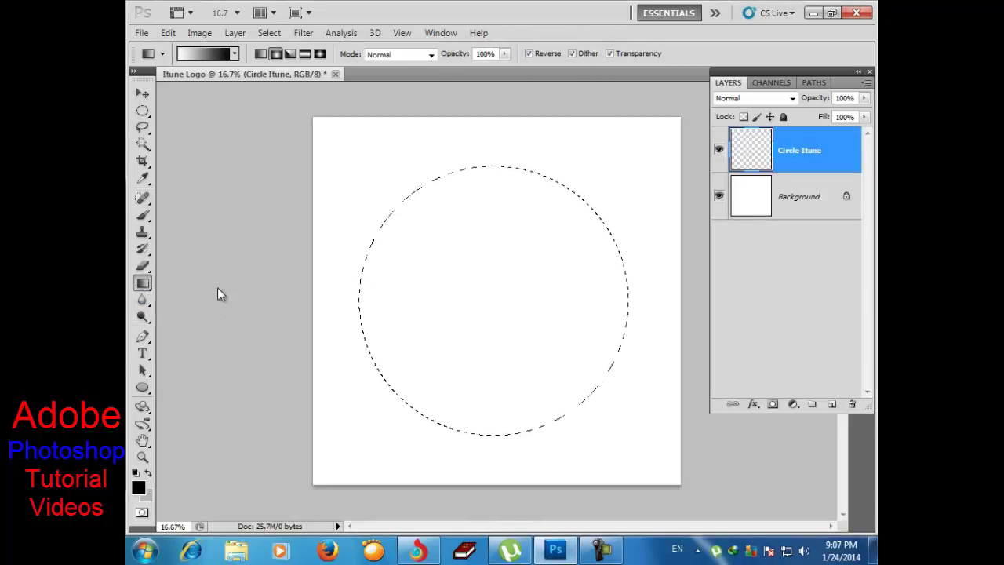
pyautogui.click(204, 53)
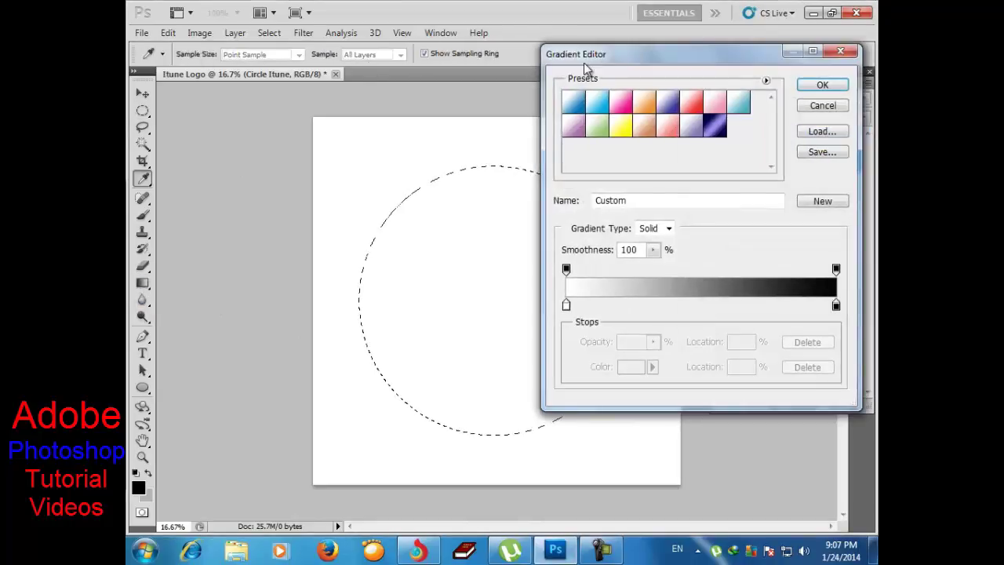
pyautogui.moveTo(676, 61); pyautogui.dragTo(568, 57)
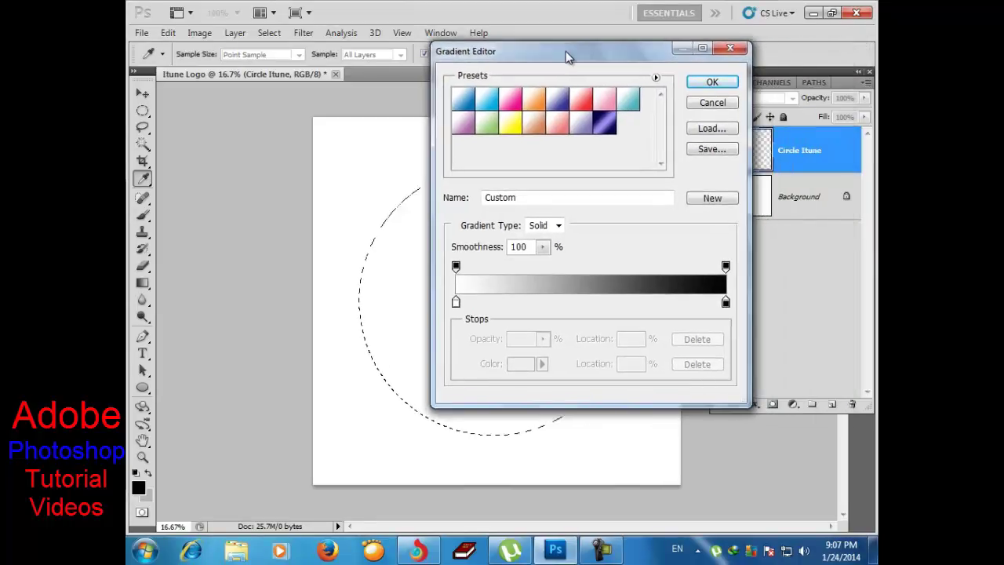
pyautogui.click(466, 102)
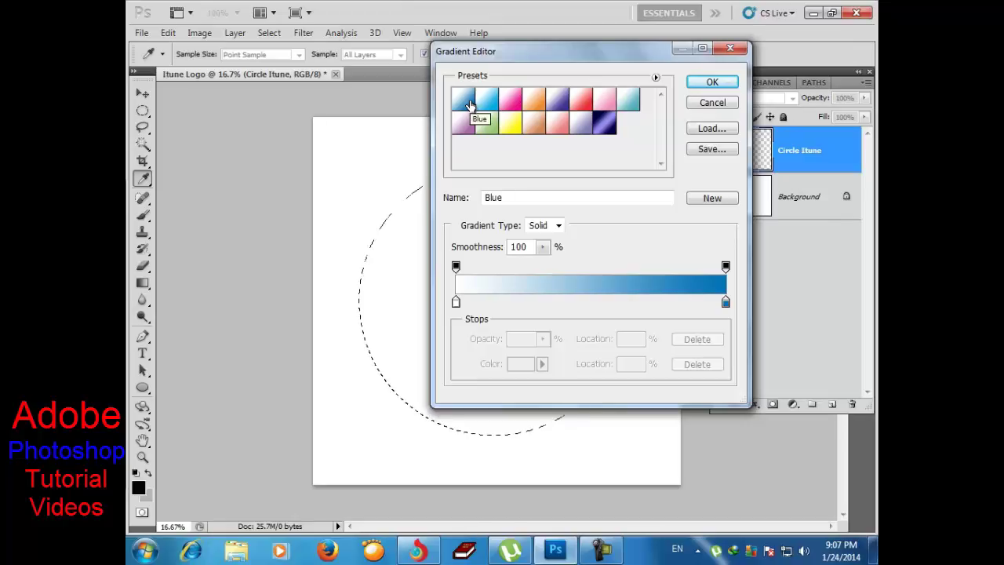
pyautogui.click(714, 84)
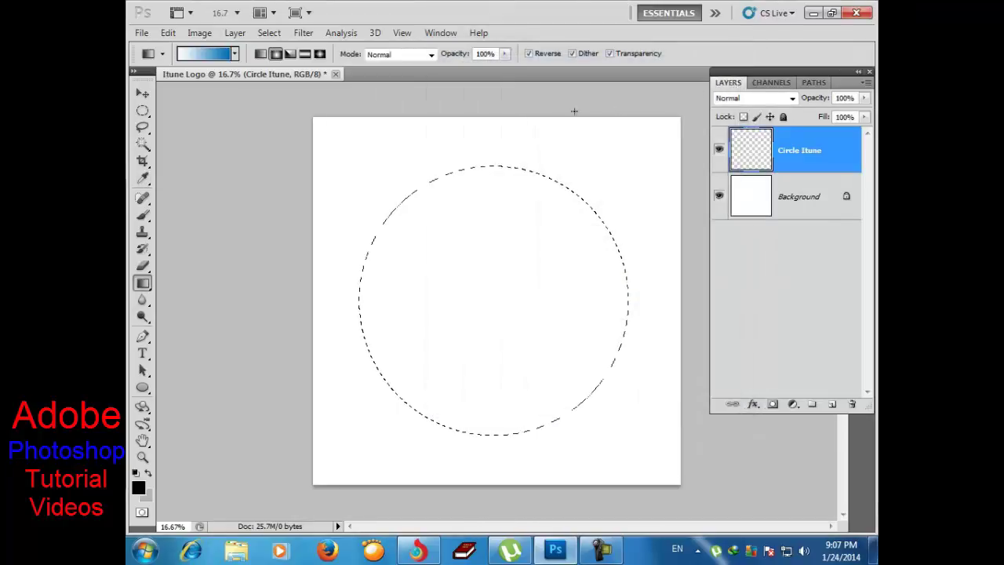
pyautogui.click(277, 56)
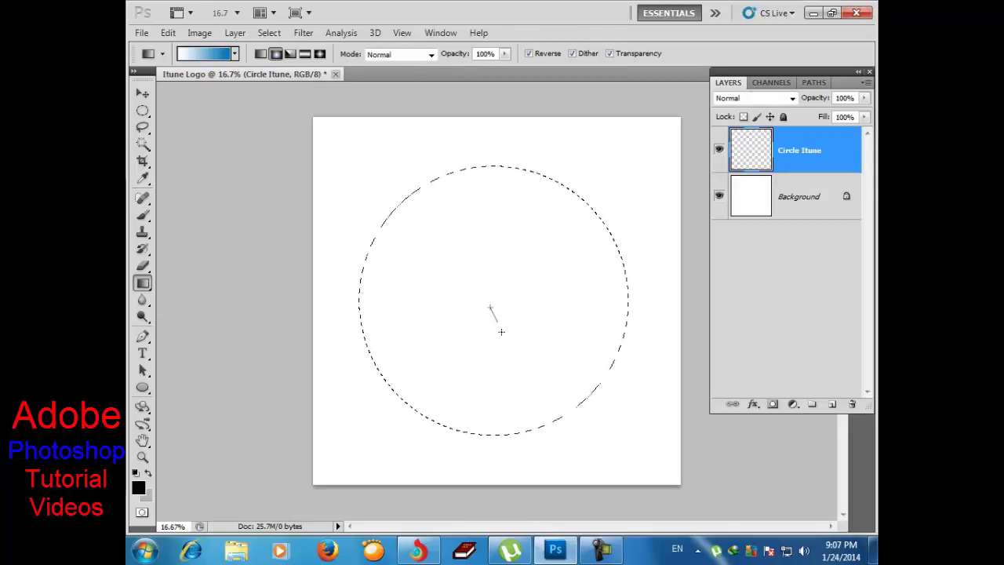
# Fill the circle with the radial gradient, dragging from its centre to its edge.
pyautogui.moveTo(501, 332); pyautogui.dragTo(490, 435)
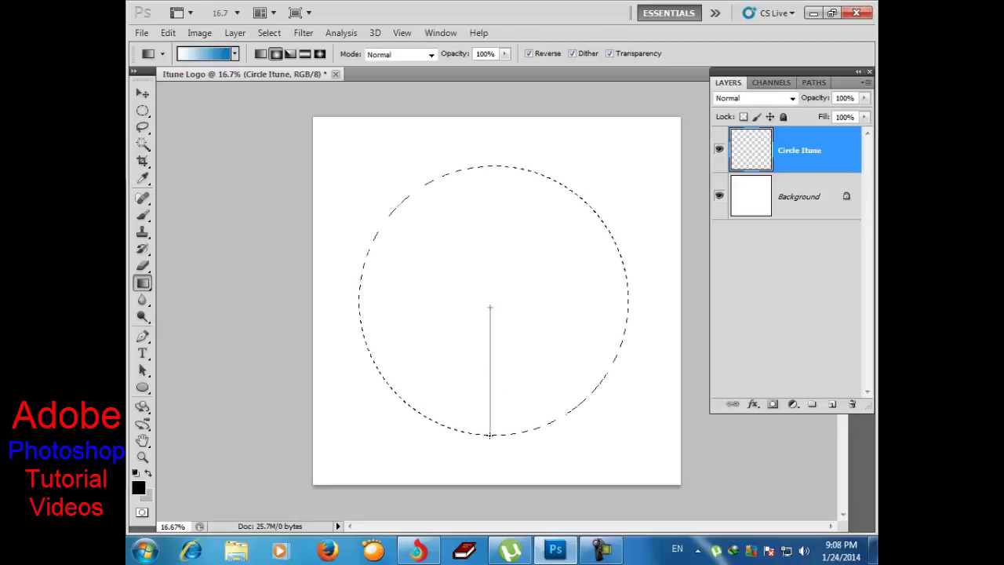
pyautogui.moveTo(489, 435); pyautogui.dragTo(497, 420)
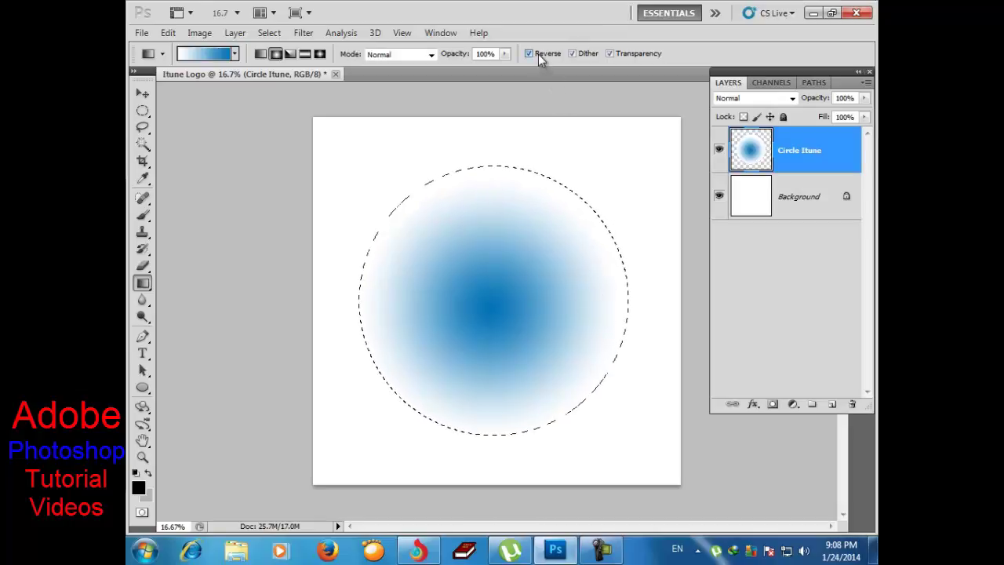
pyautogui.hotkey('ctrl', 'z')
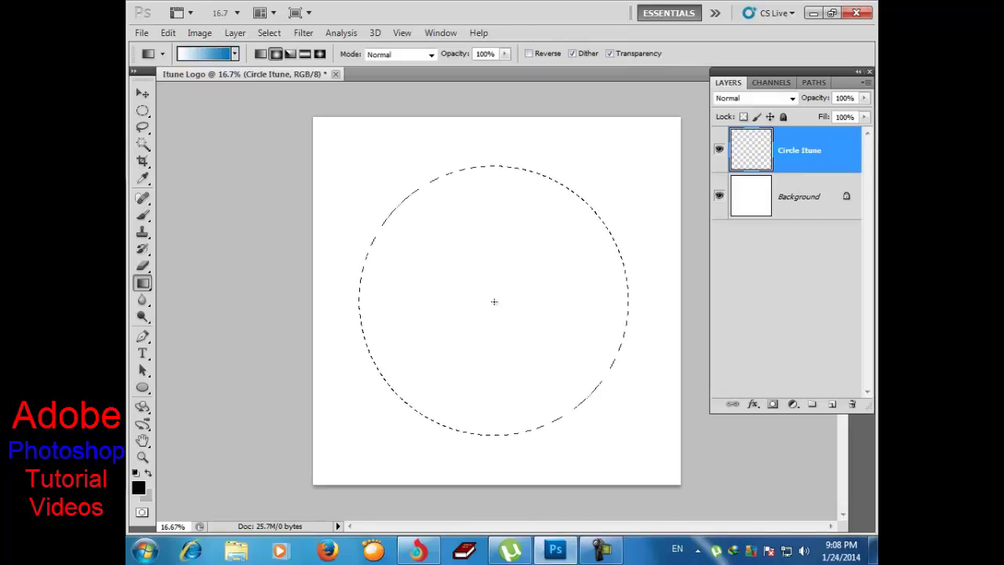
pyautogui.moveTo(491, 318); pyautogui.dragTo(506, 429)
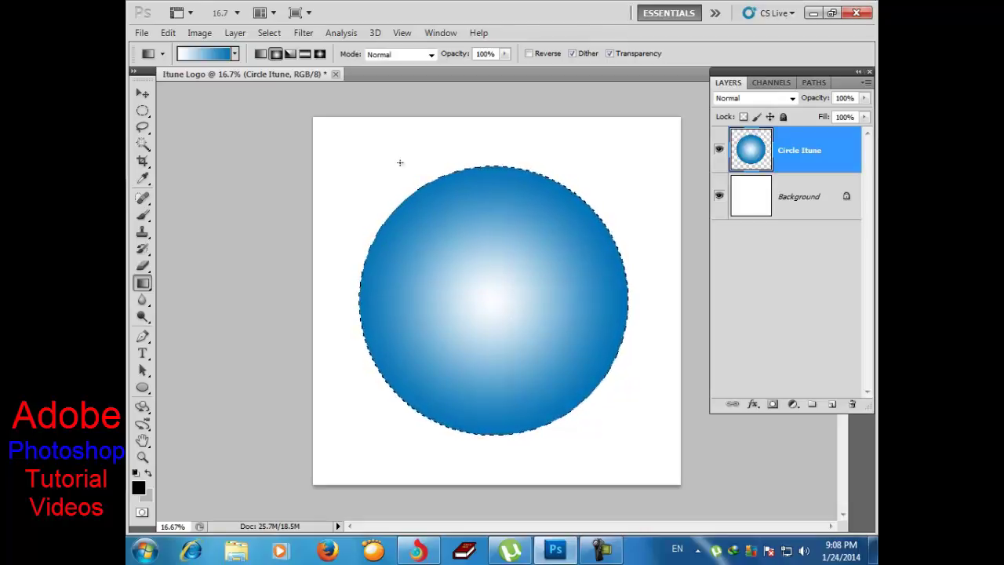
# Edit the gradient stops to run from sampled blue 58a2cf to dark blue 004c7a.
pyautogui.click(213, 60)
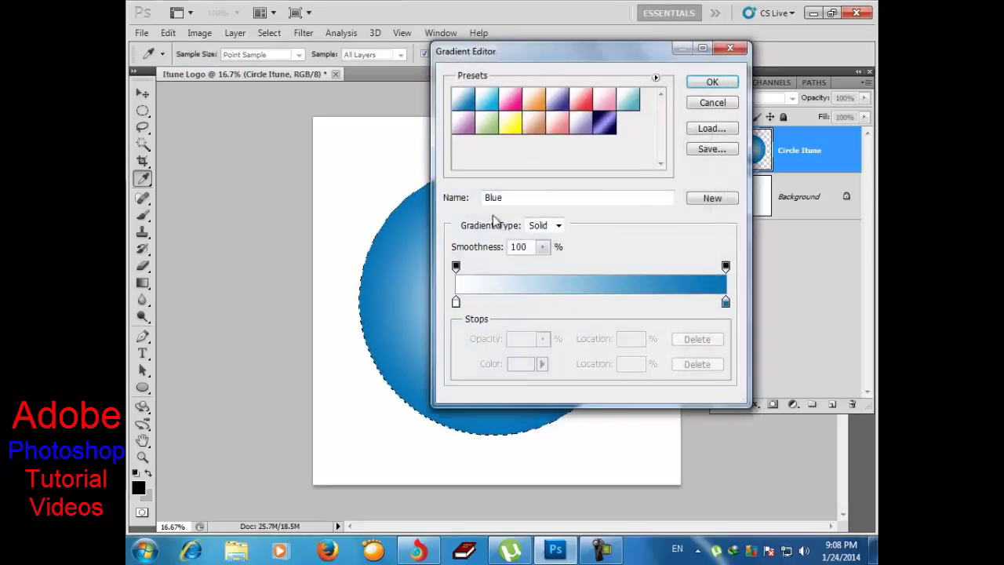
pyautogui.click(455, 303)
pyautogui.doubleClick(455, 303)
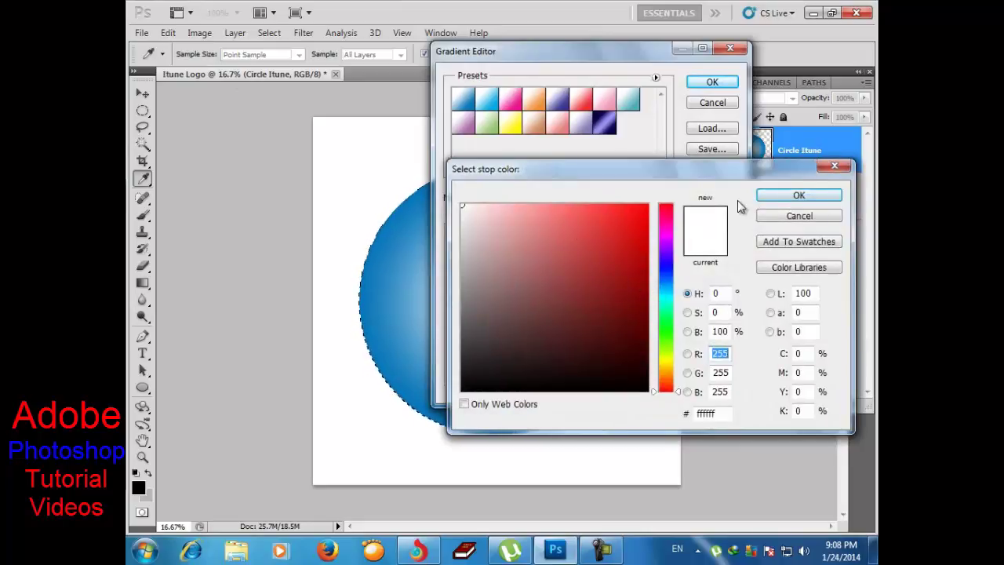
pyautogui.click(411, 311)
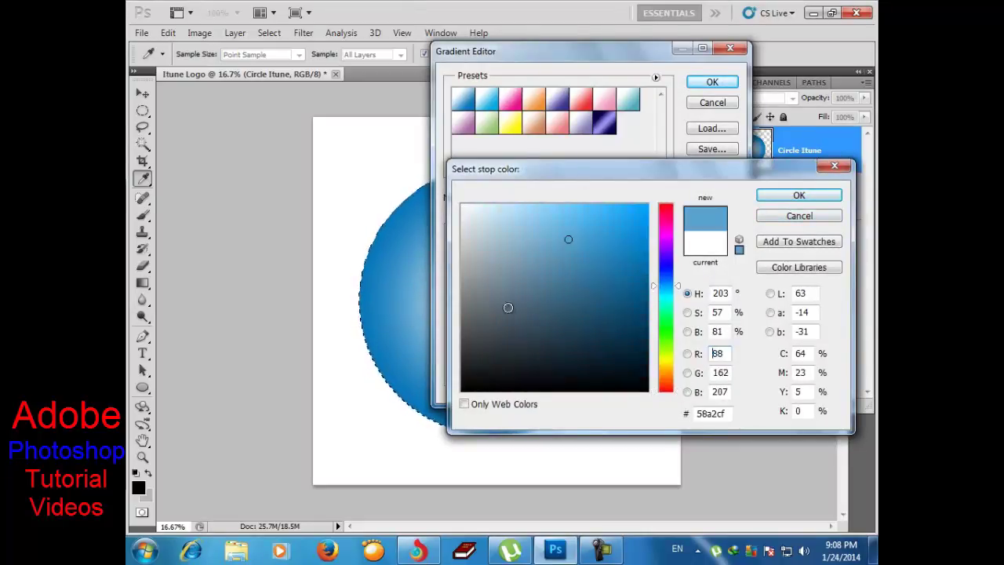
pyautogui.click(789, 200)
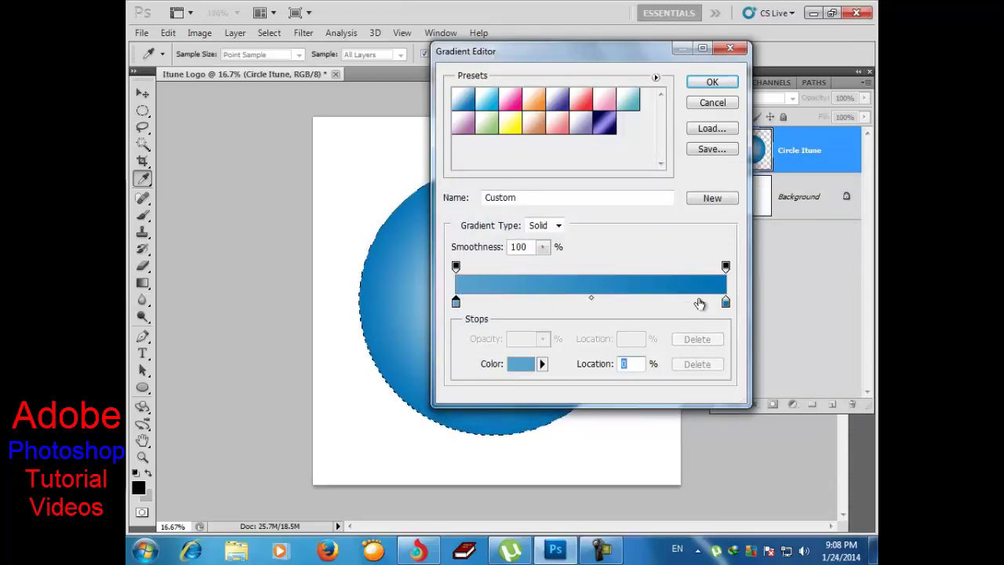
pyautogui.doubleClick(726, 303)
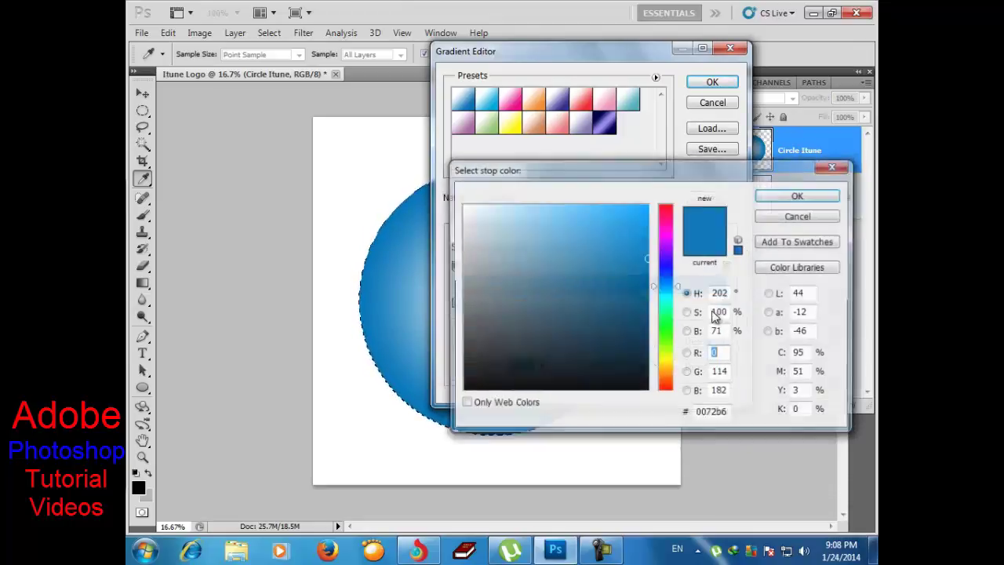
pyautogui.moveTo(648, 260); pyautogui.dragTo(658, 302)
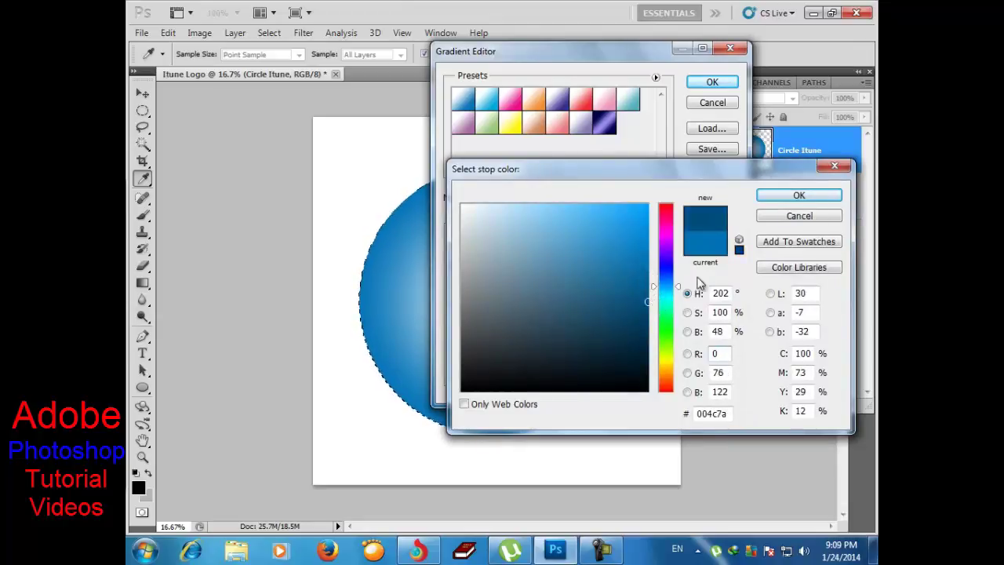
pyautogui.click(786, 195)
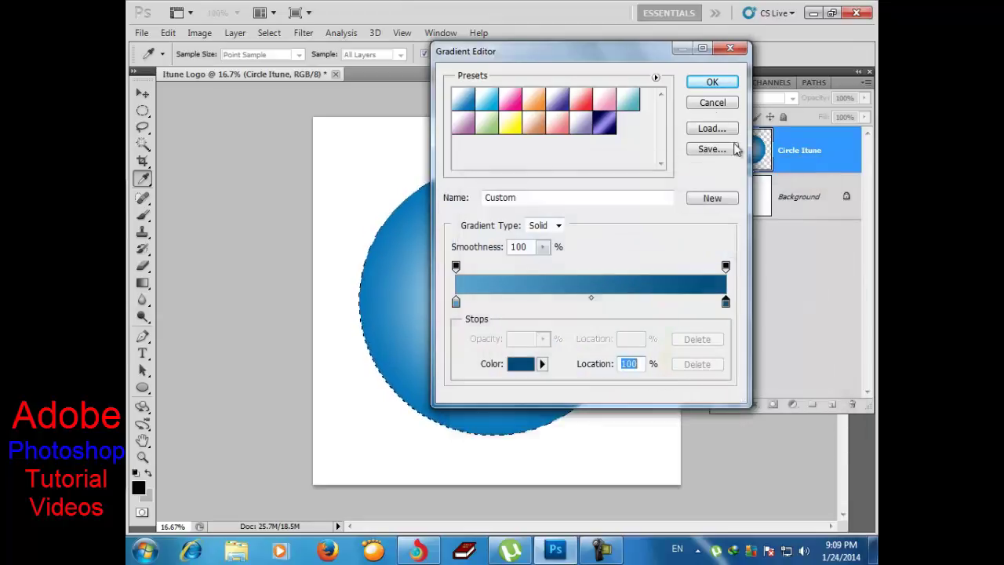
pyautogui.click(710, 83)
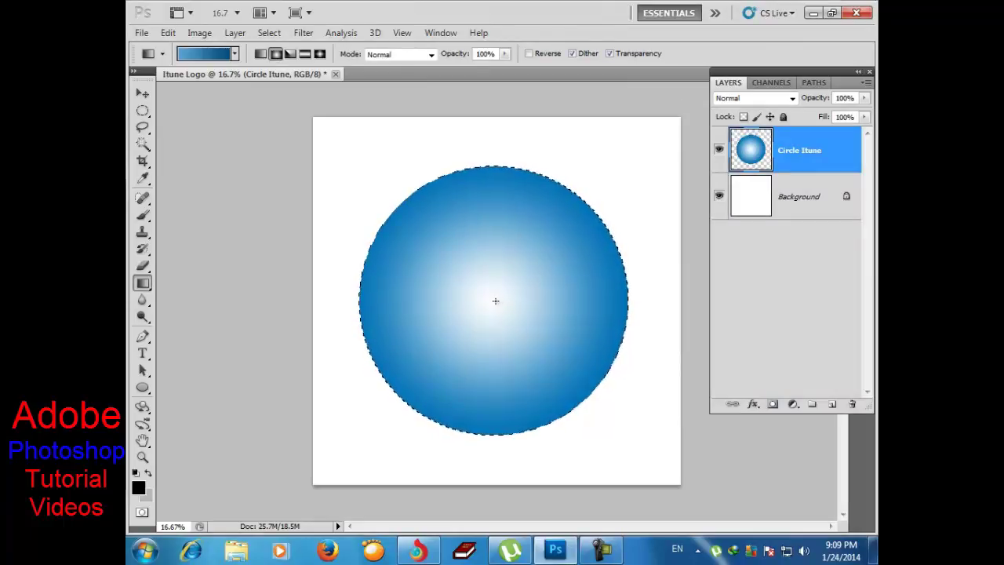
# Clear the circle, refill it with the new radial gradient from centre outward, and deselect.
pyautogui.press('Delete')
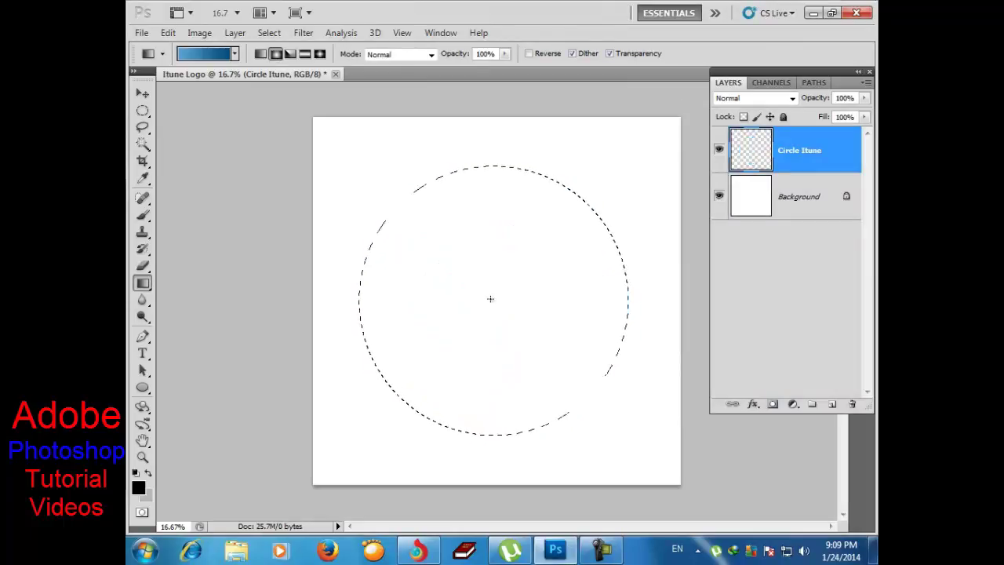
pyautogui.moveTo(493, 300); pyautogui.dragTo(492, 430)
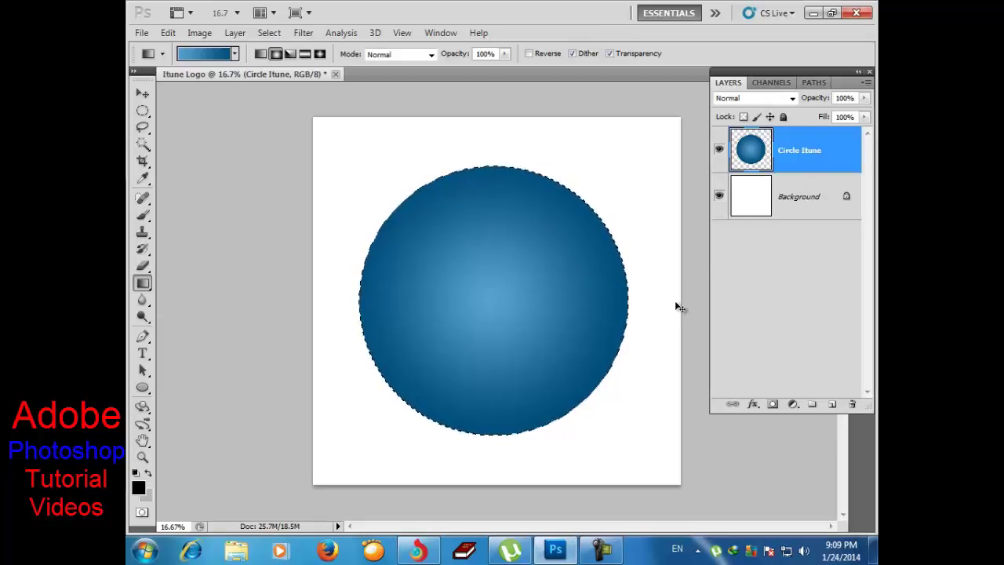
pyautogui.hotkey('ctrl', 'd')
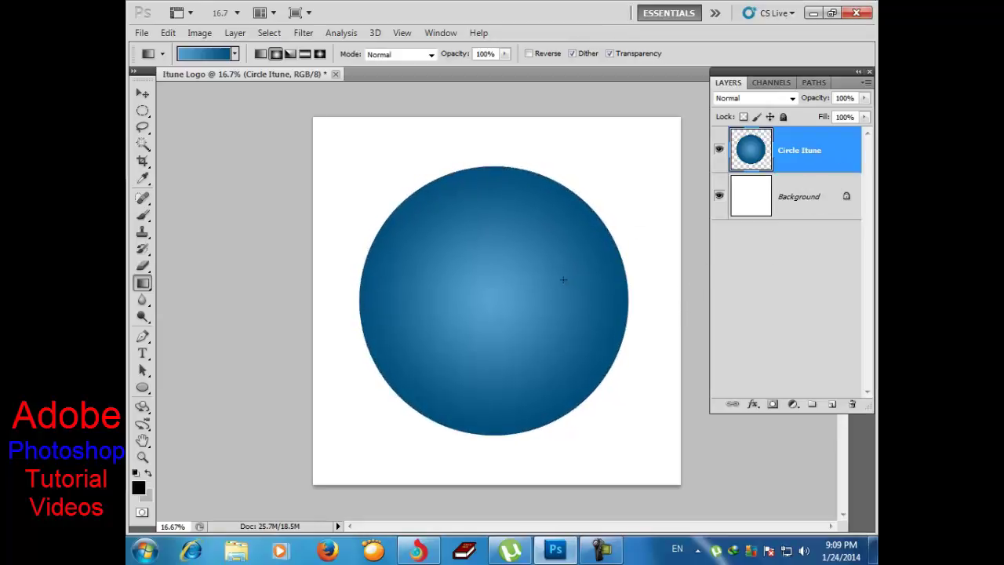
pyautogui.press('f')
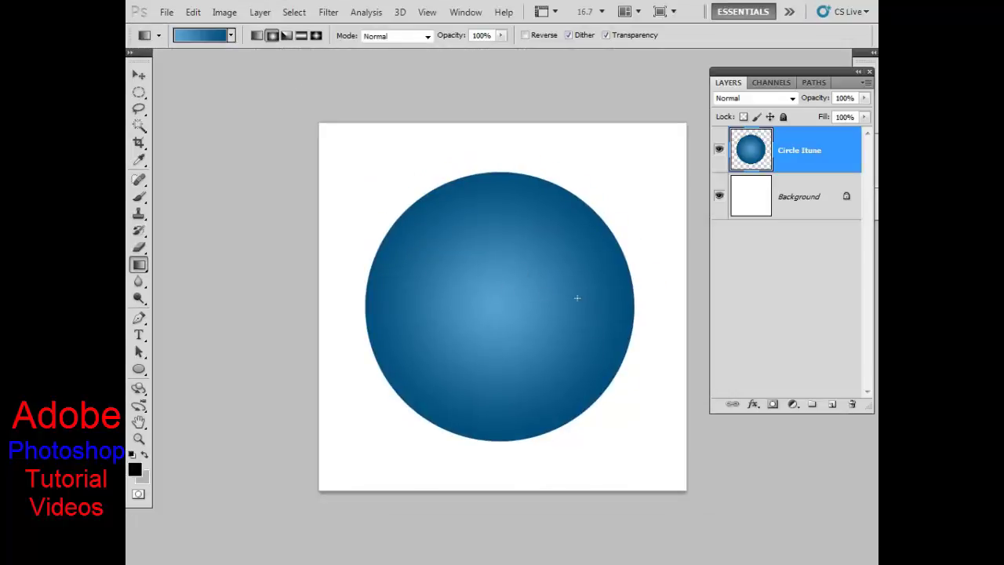
pyautogui.moveTo(531, 296)
pyautogui.mouseDown()
pyautogui.moveTo(364, 225)
pyautogui.moveTo(328, 183)
pyautogui.mouseUp()
# Open Circle Itune's Blending Options and give the Inner Shadow a black colour.
pyautogui.rightClick(834, 156)
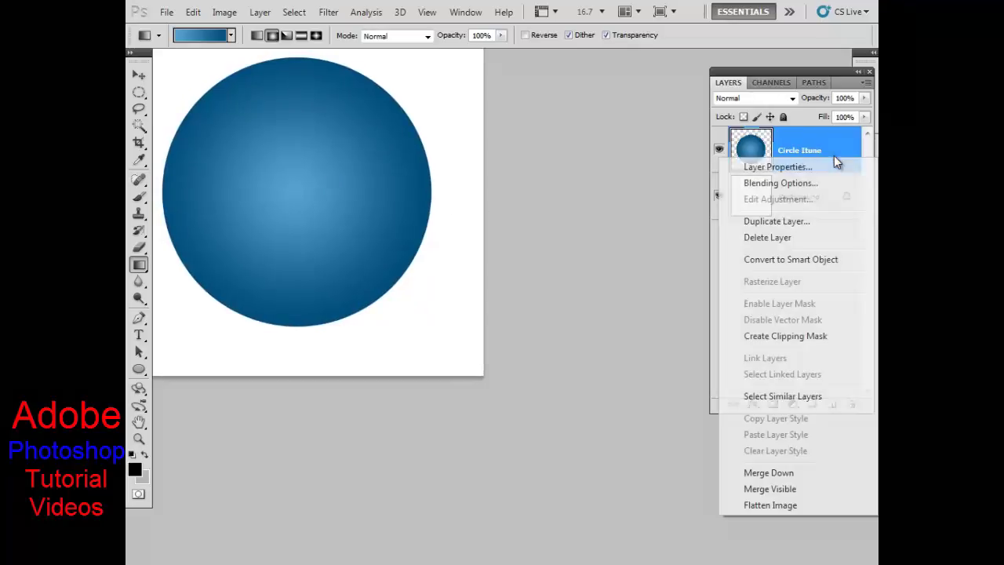
pyautogui.click(822, 181)
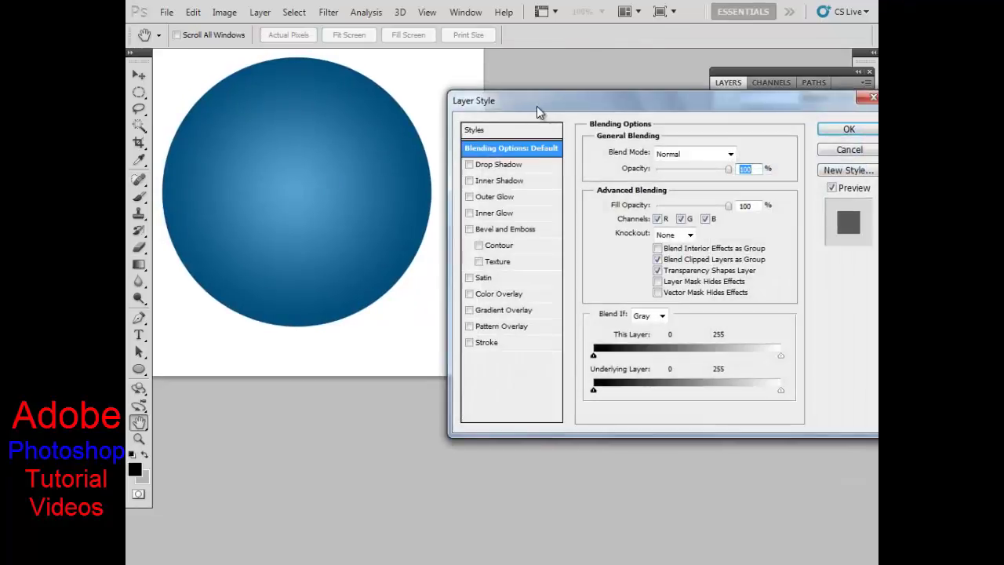
pyautogui.moveTo(539, 111); pyautogui.dragTo(569, 118)
pyautogui.moveTo(442, 197); pyautogui.dragTo(475, 353)
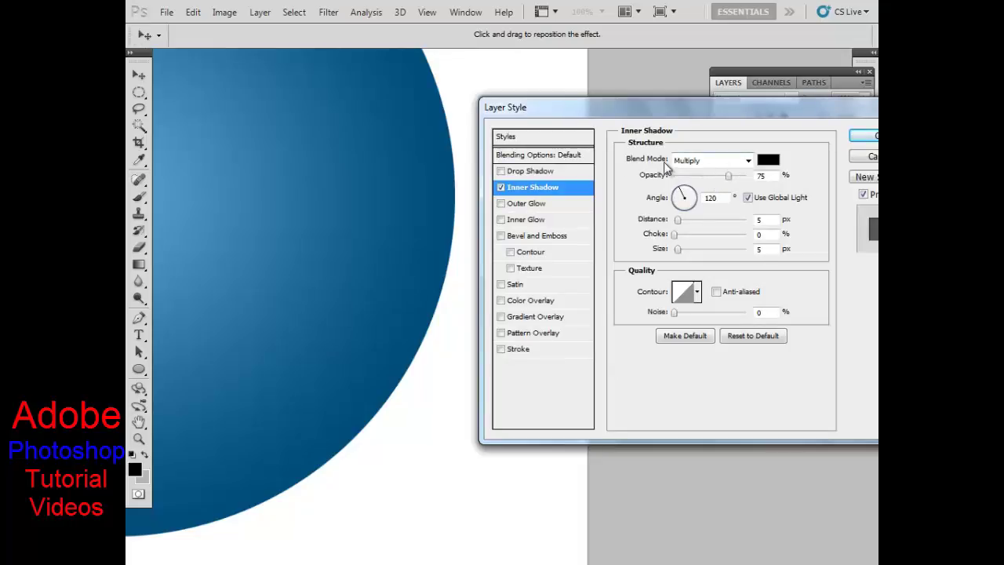
pyautogui.click(771, 162)
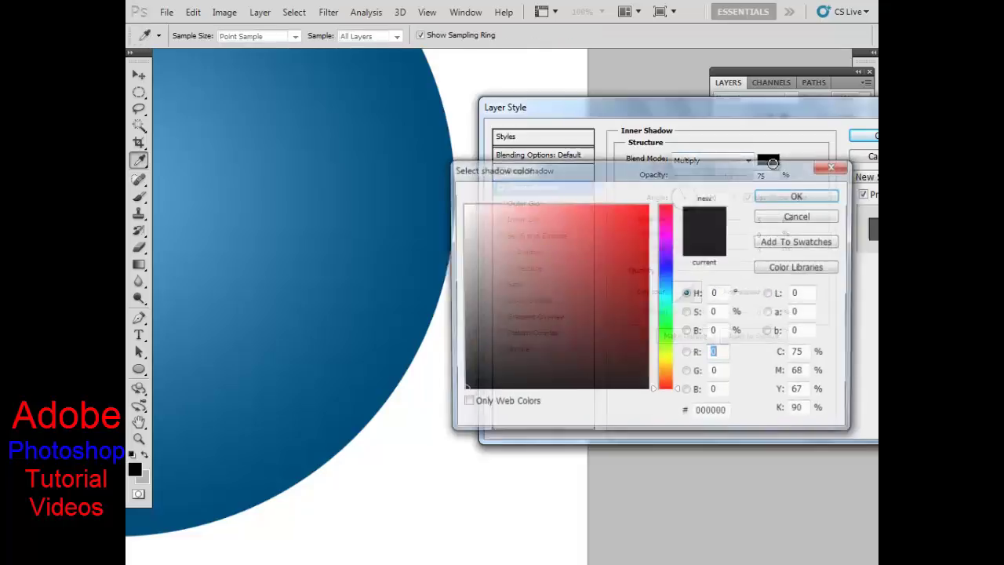
pyautogui.click(824, 221)
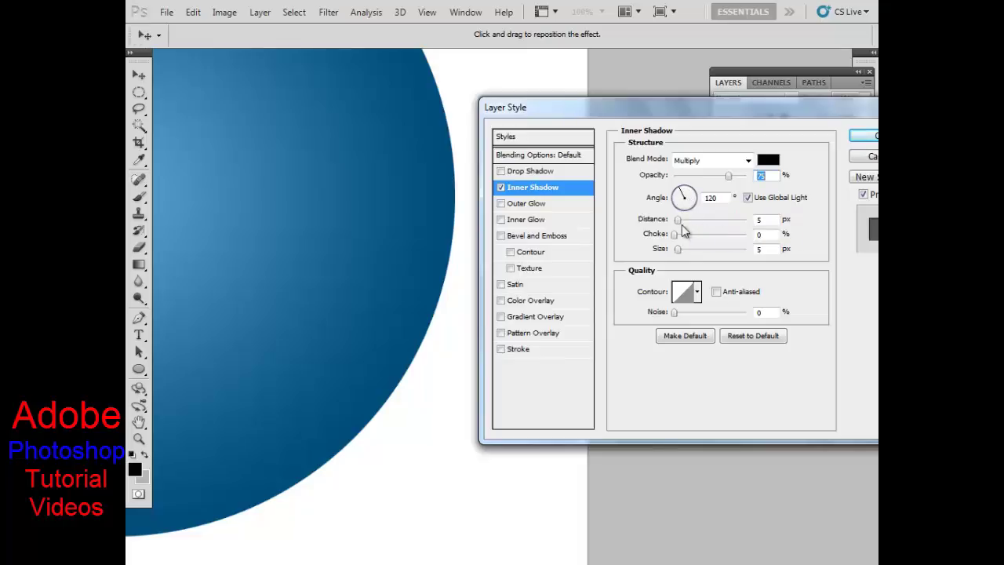
# Set the inner shadow distance to 10 px, choke to 15% and size to 150 px.
pyautogui.moveTo(678, 221)
pyautogui.mouseDown()
pyautogui.moveTo(709, 226)
pyautogui.moveTo(679, 222)
pyautogui.moveTo(690, 255)
pyautogui.moveTo(726, 264)
pyautogui.mouseUp()
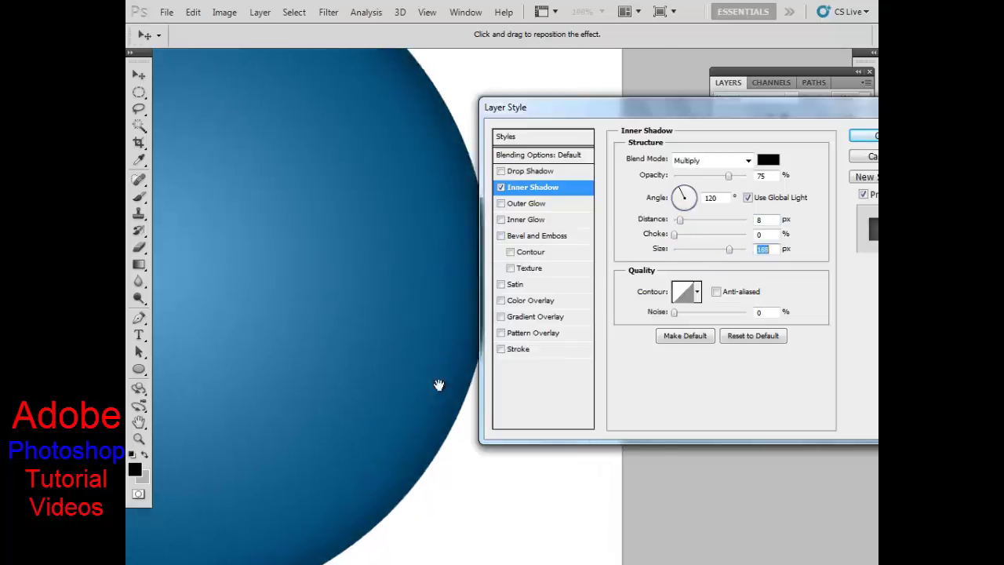
pyautogui.scroll(5, 400, 396)
pyautogui.scroll(2, 400, 396)
pyautogui.hscroll(-5, 442, 376)
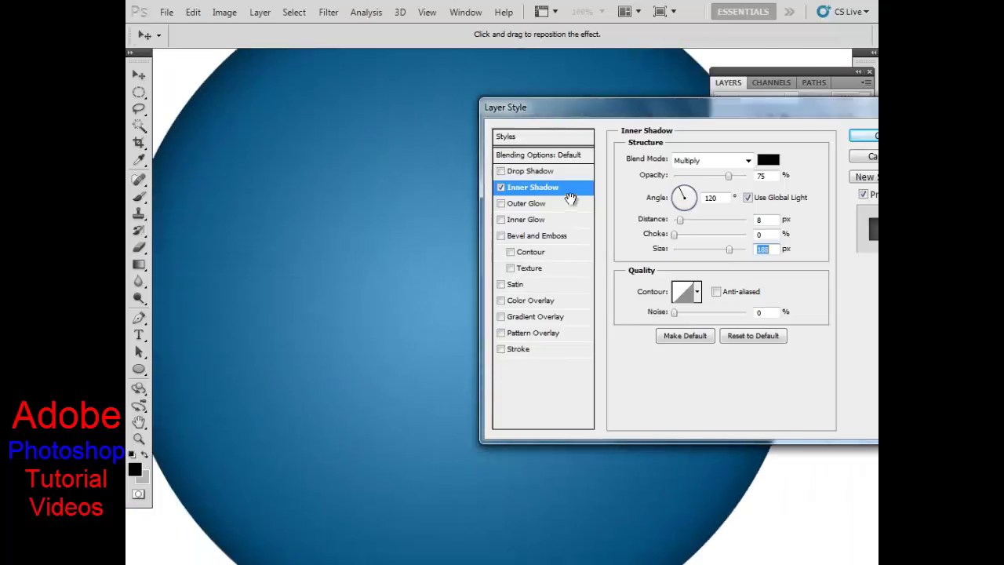
pyautogui.hscroll(3, 397, 368)
pyautogui.hscroll(4, 357, 292)
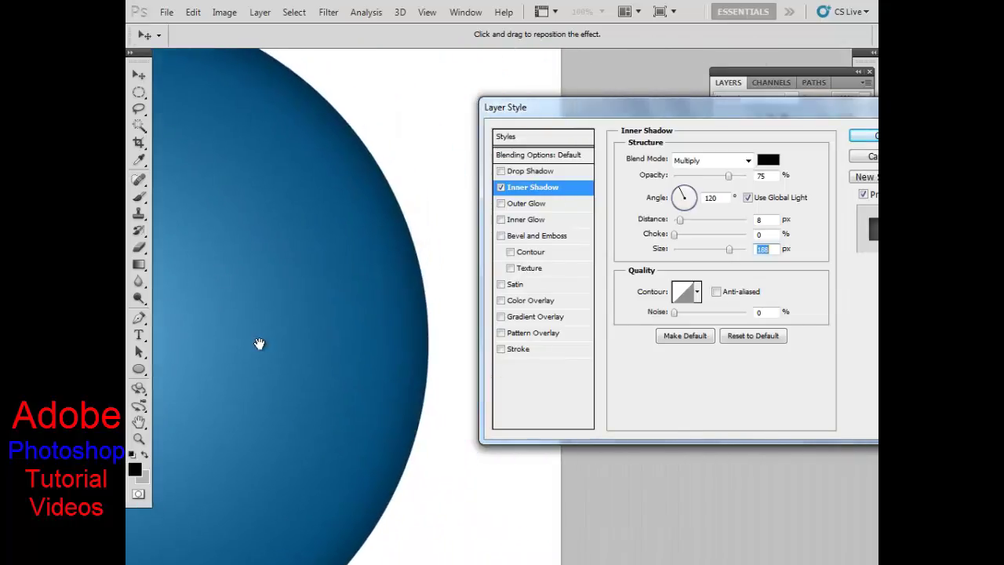
pyautogui.click(678, 237)
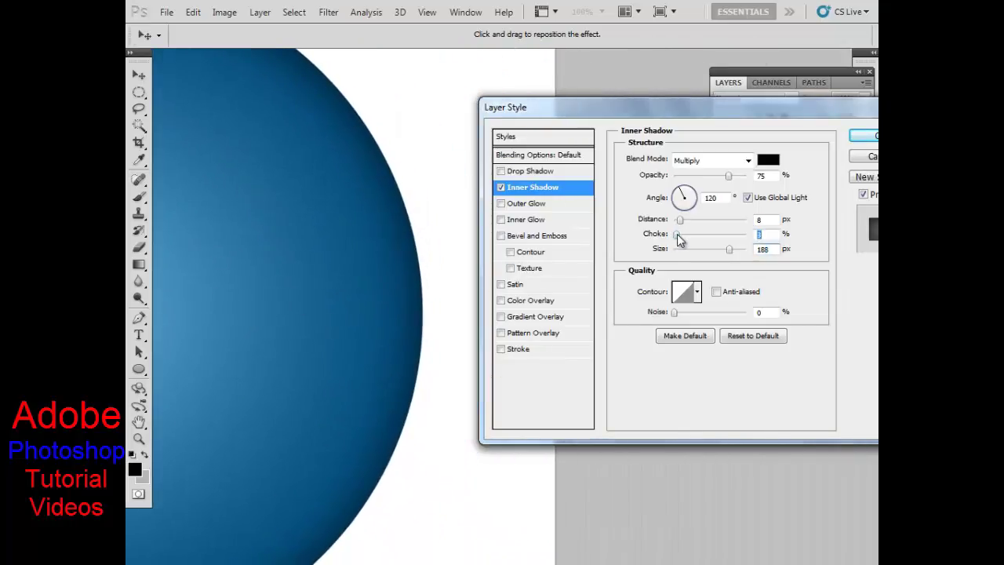
pyautogui.moveTo(699, 237)
pyautogui.mouseDown()
pyautogui.moveTo(711, 237)
pyautogui.moveTo(688, 237)
pyautogui.mouseUp()
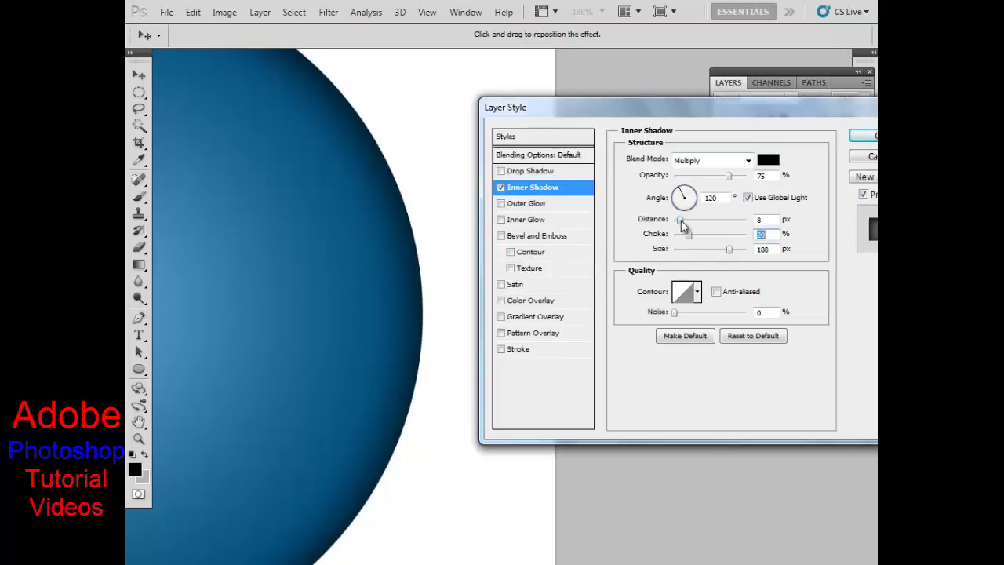
pyautogui.moveTo(681, 220)
pyautogui.mouseDown()
pyautogui.moveTo(759, 228)
pyautogui.moveTo(667, 228)
pyautogui.mouseUp()
pyautogui.write('10')
pyautogui.click(687, 237)
pyautogui.write('15')
pyautogui.moveTo(729, 253); pyautogui.dragTo(722, 255)
pyautogui.moveTo(718, 249); pyautogui.dragTo(716, 250)
# Set the inner shadow angle to 90° and opacity to about 56%, then apply it.
pyautogui.click(652, 197)
pyautogui.write('9')
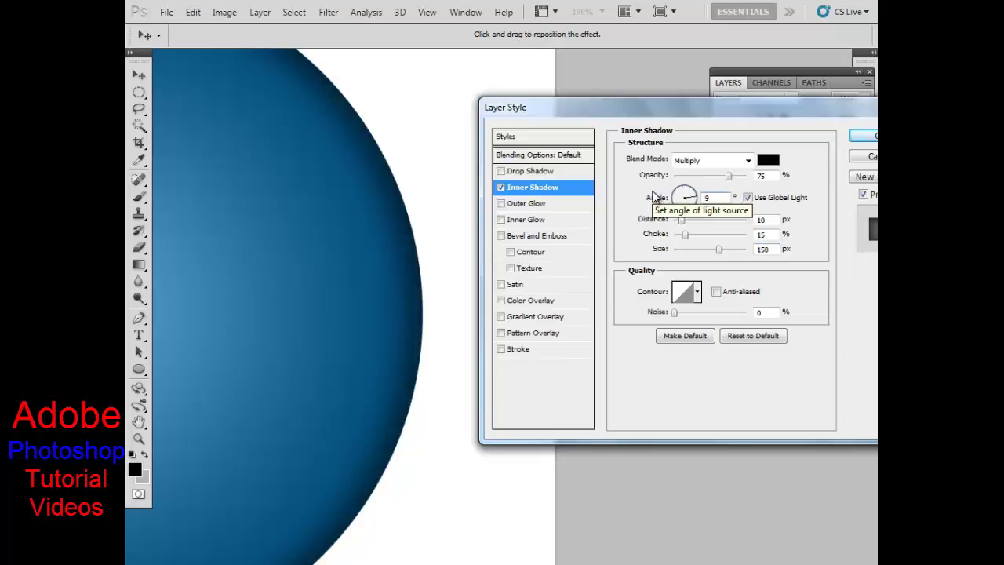
pyautogui.write('090')
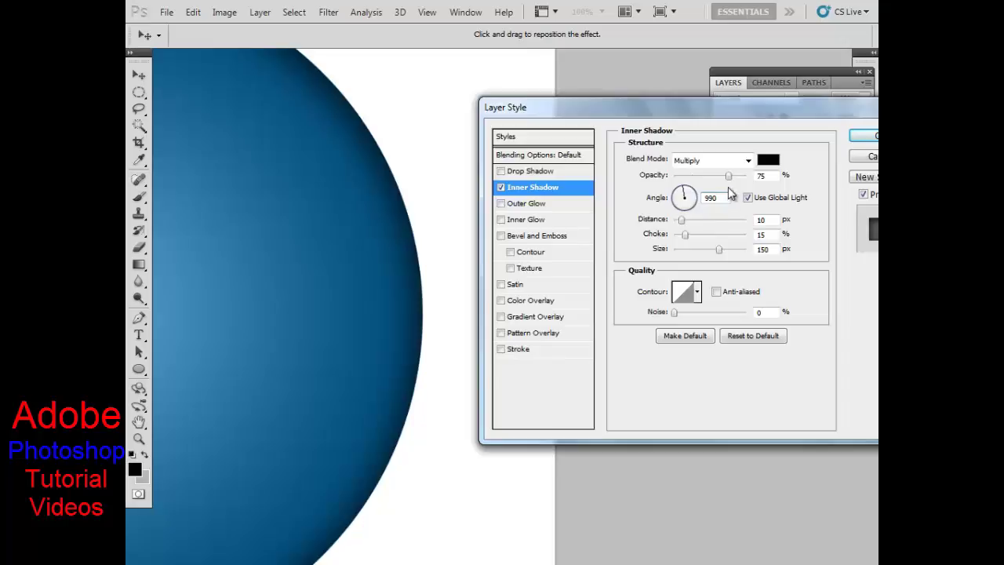
pyautogui.click(729, 175)
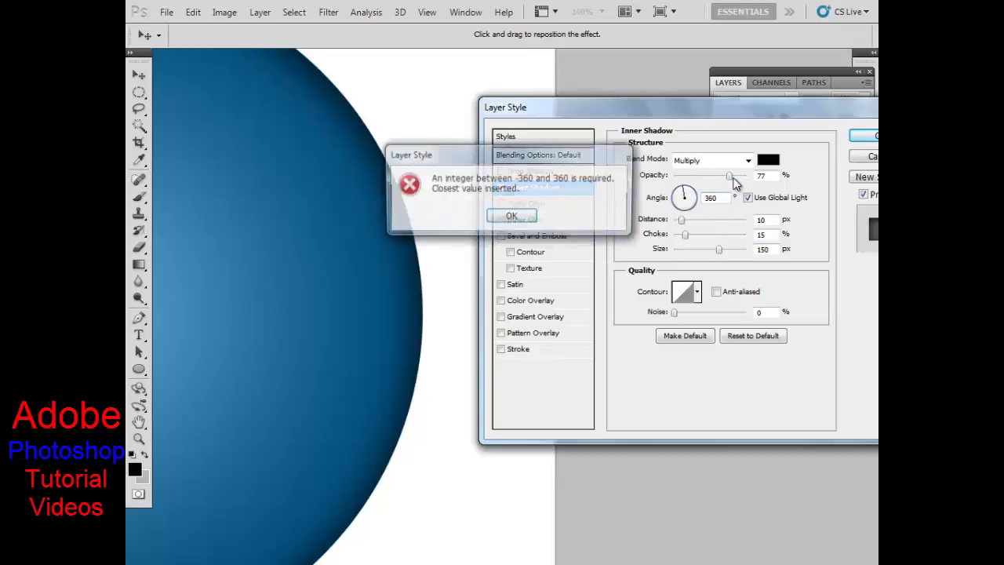
pyautogui.click(510, 217)
pyautogui.write('0')
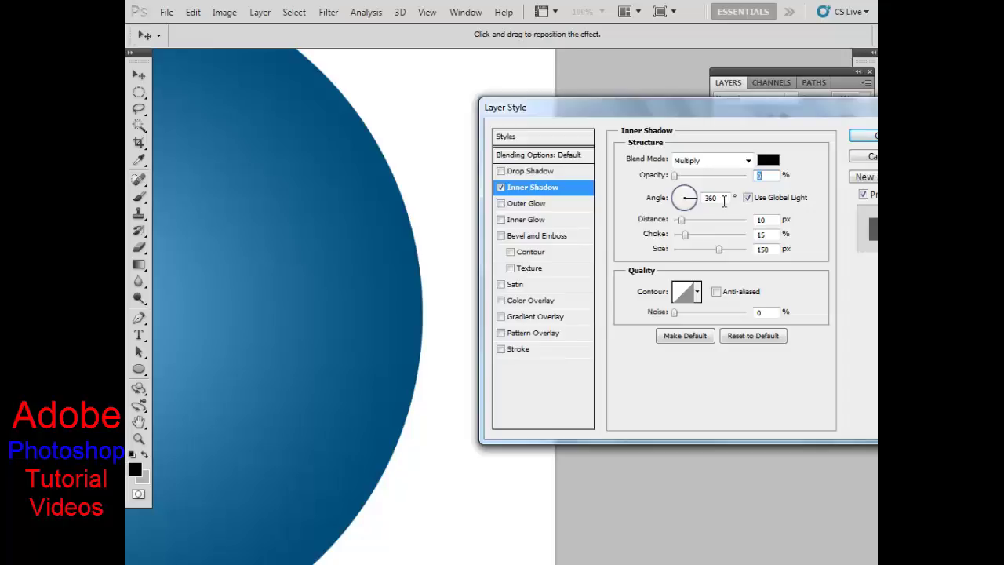
pyautogui.click(724, 201)
pyautogui.moveTo(705, 179); pyautogui.dragTo(734, 182)
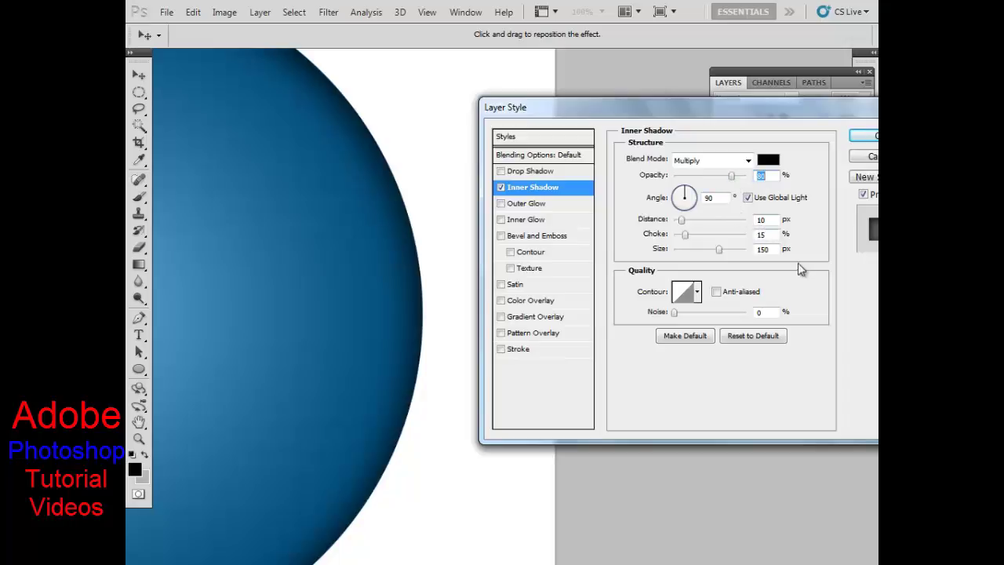
pyautogui.moveTo(713, 109); pyautogui.dragTo(597, 123)
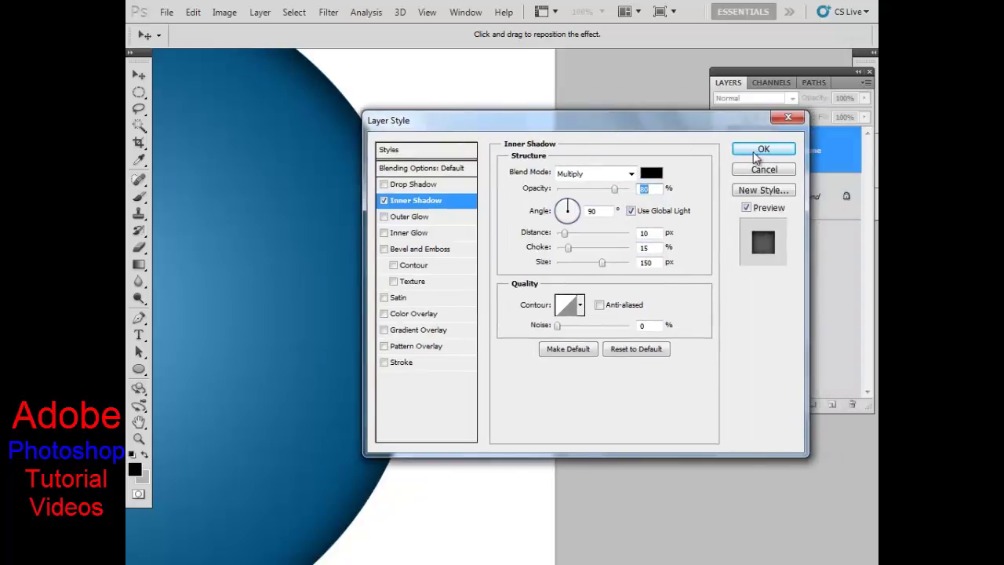
pyautogui.click(756, 153)
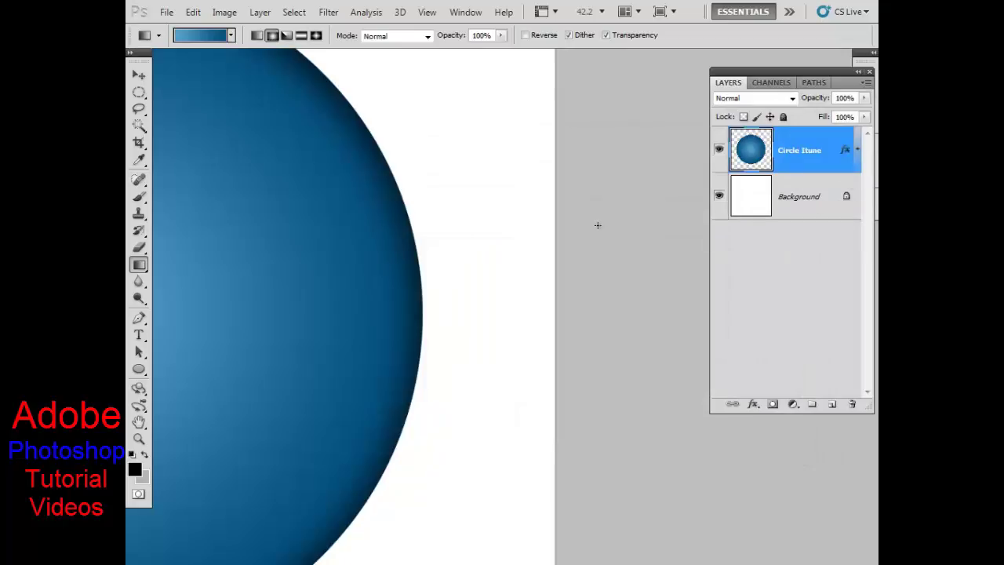
# Zoom out and load the Circle Itune circle as a selection.
pyautogui.scroll(-2, 560, 237)
pyautogui.scroll(-2, 576, 247)
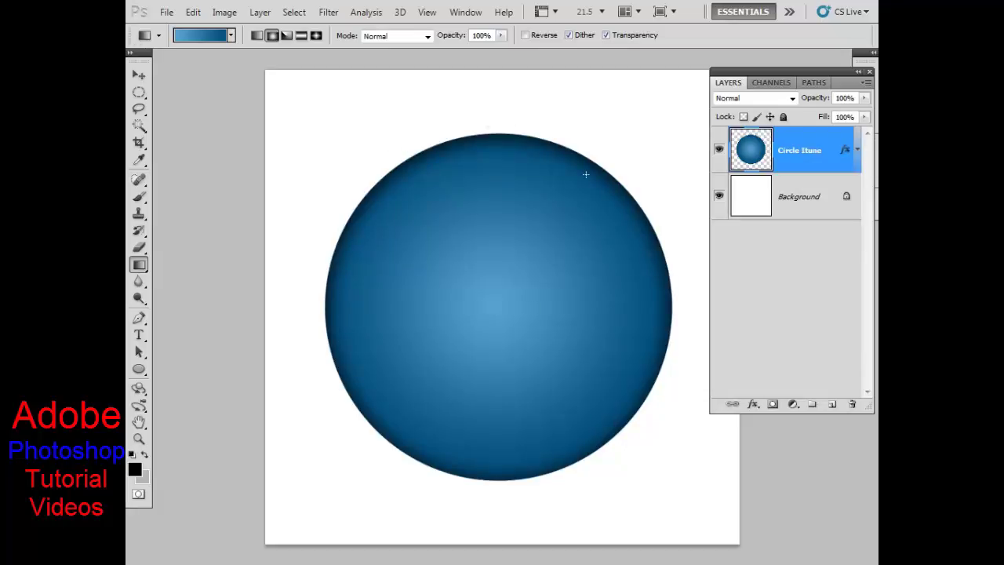
pyautogui.keyDown('ctrl'); pyautogui.click(755, 155); pyautogui.keyUp('ctrl')
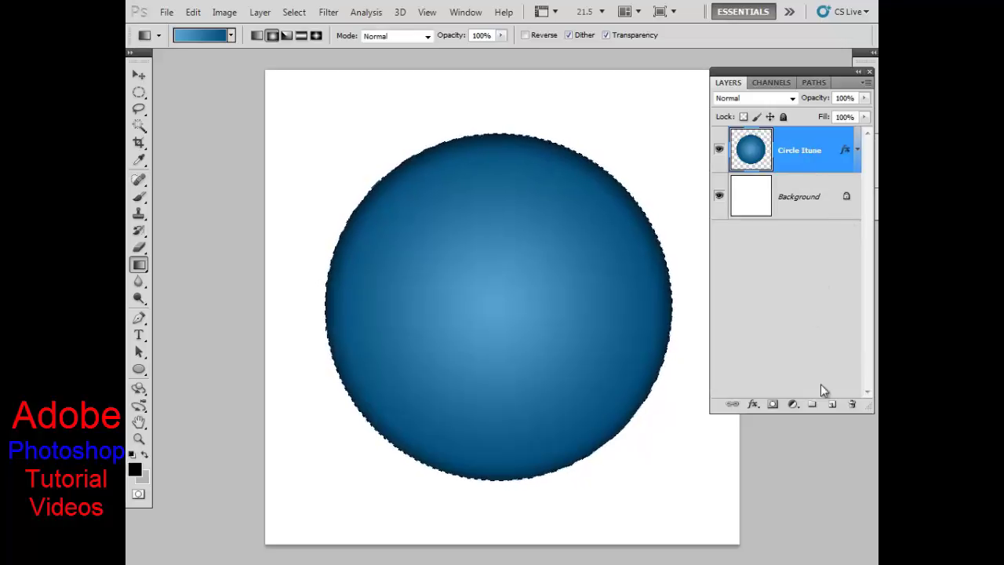
# Add a 'Background Circle' layer below Circle Itune and hide Circle Itune.
pyautogui.click(832, 406)
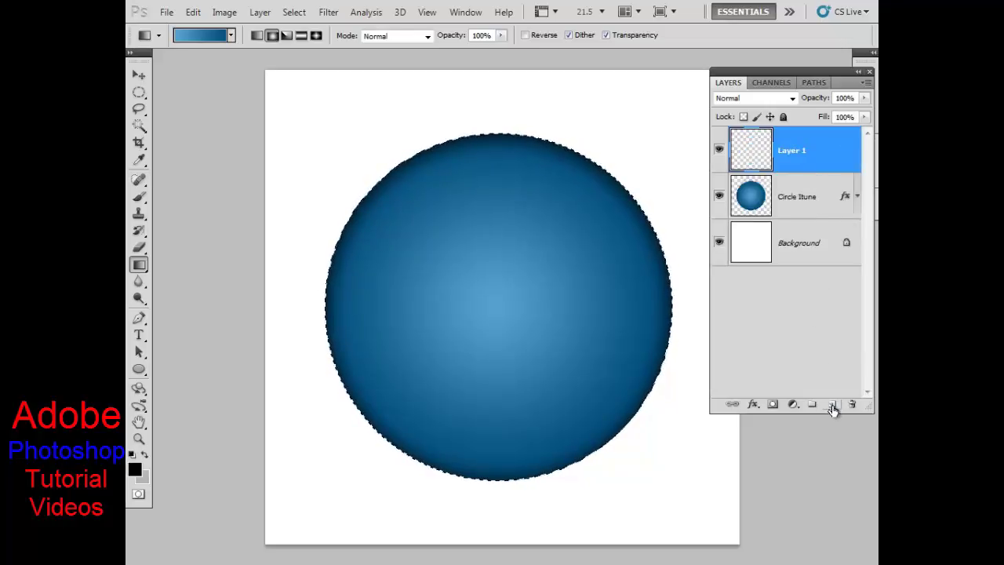
pyautogui.moveTo(797, 151); pyautogui.dragTo(802, 217)
pyautogui.doubleClick(799, 202)
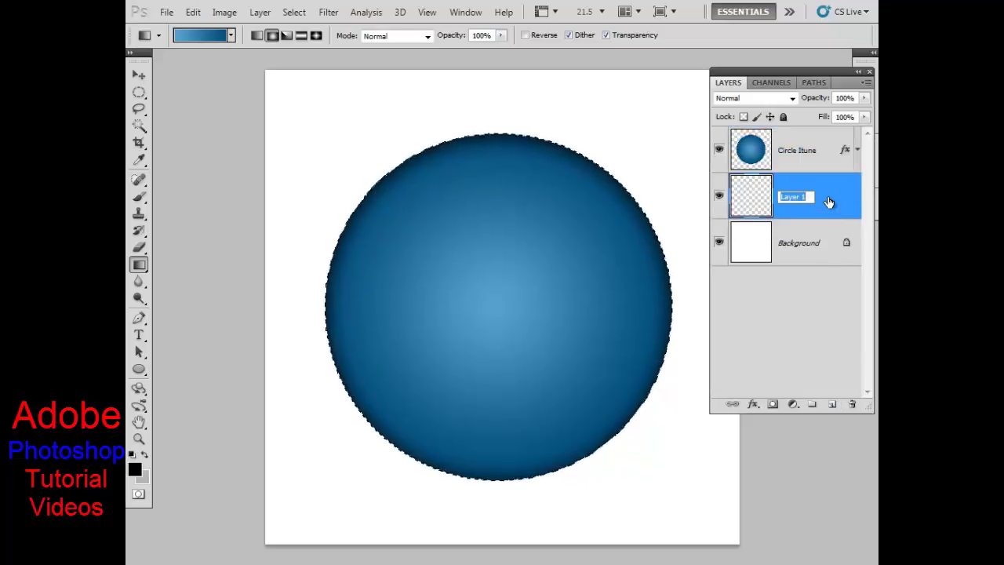
pyautogui.write('Back')
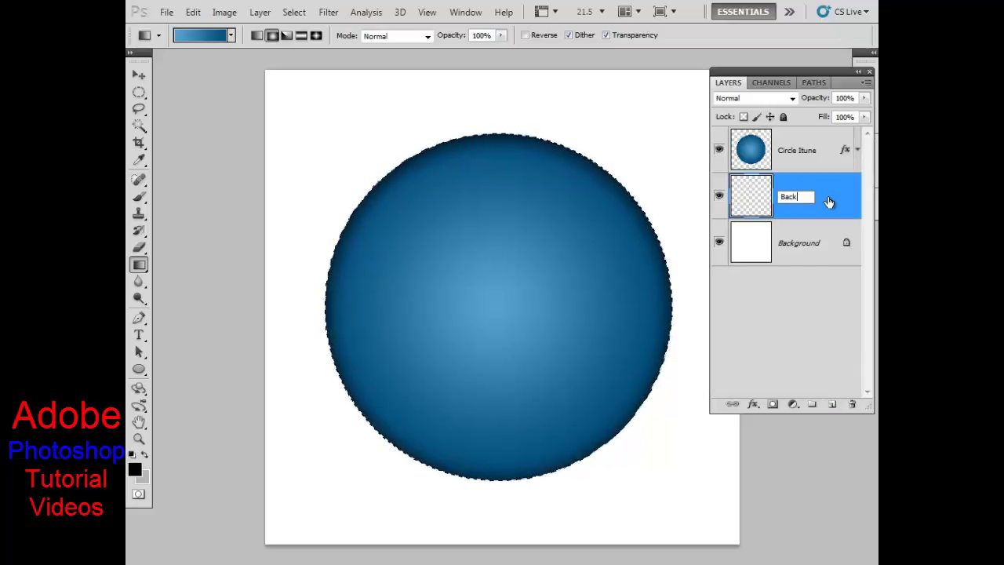
pyautogui.write('ground circle')
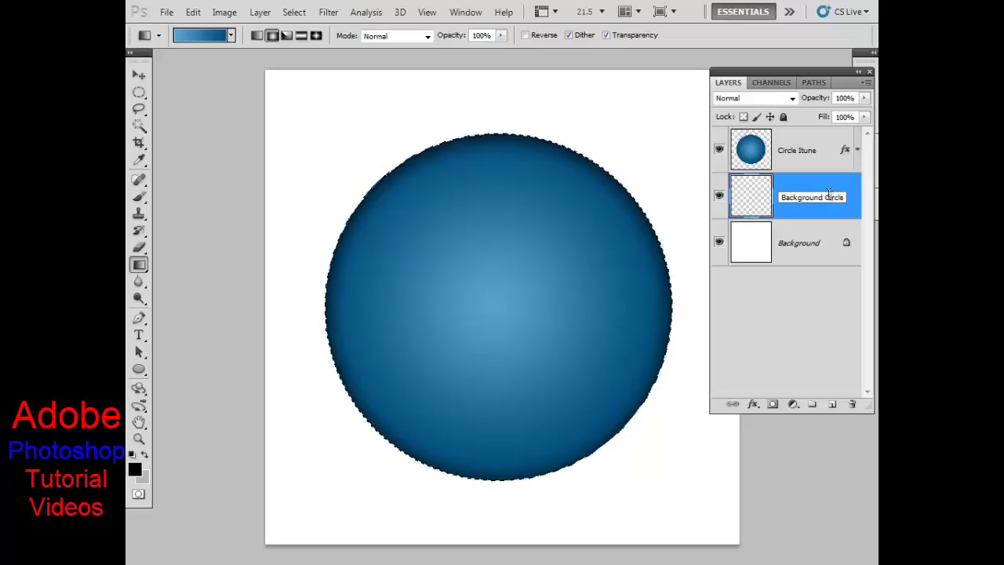
pyautogui.press('Return')
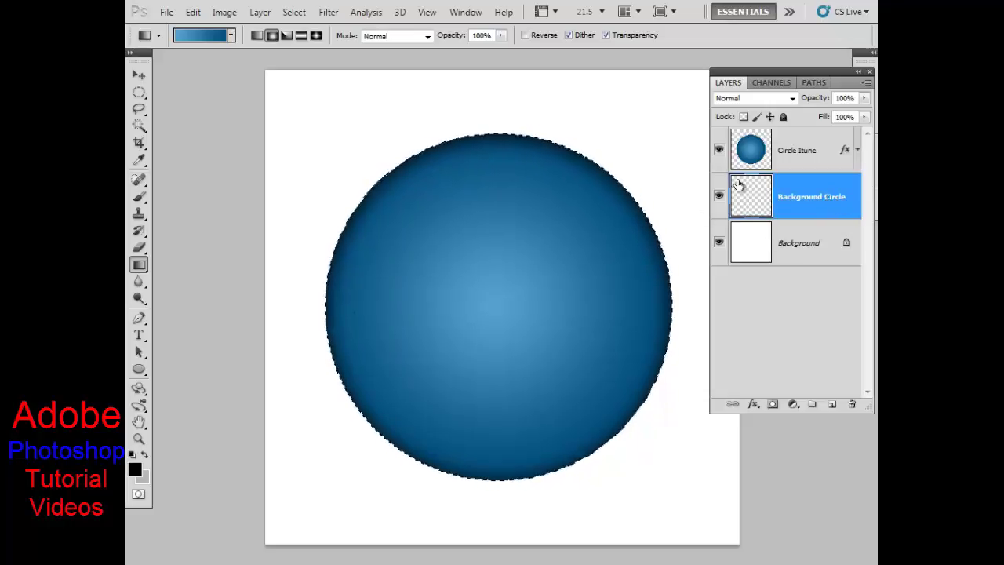
pyautogui.click(718, 149)
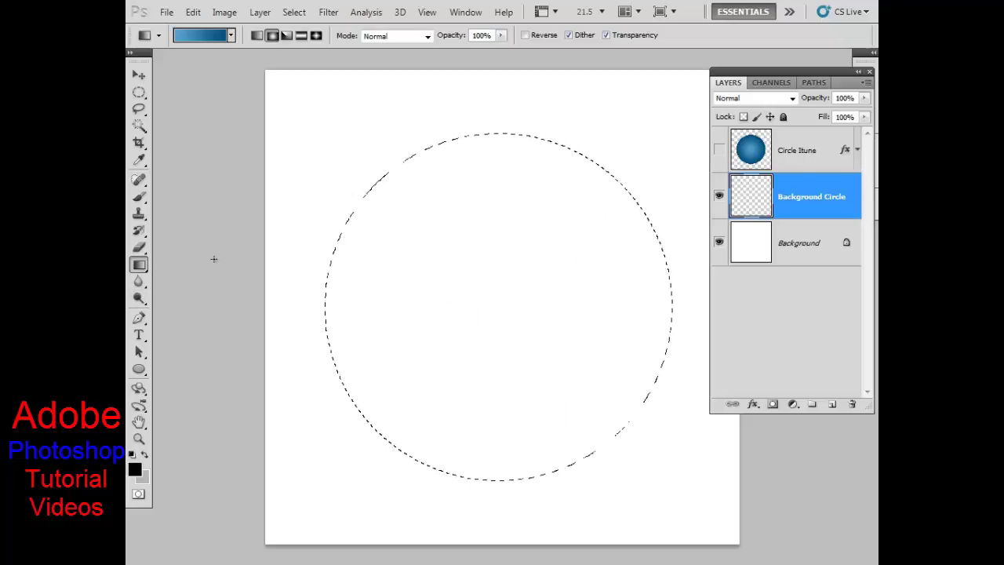
# Paint-bucket the circle selection black, deselect, and show Circle Itune again.
pyautogui.rightClick(147, 265)
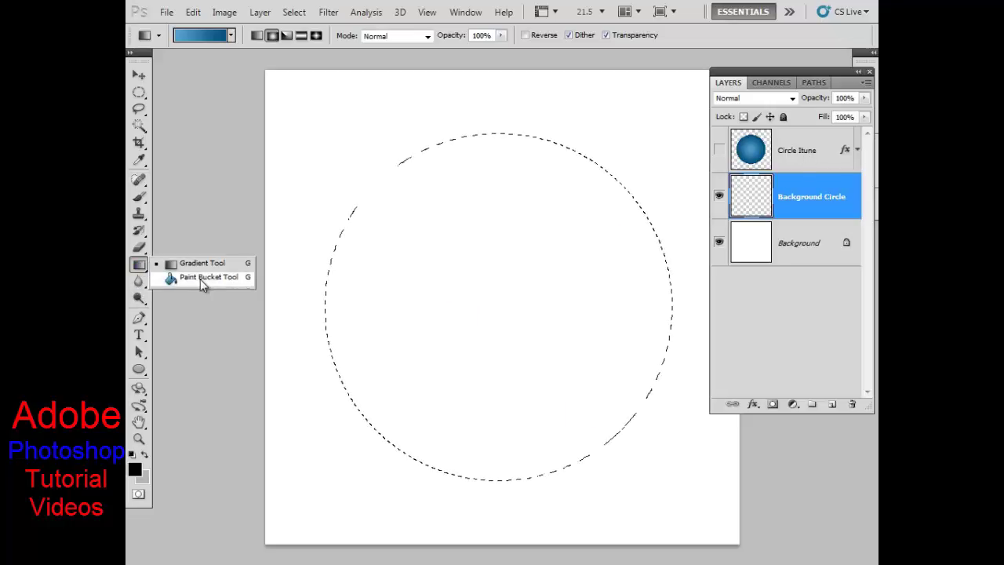
pyautogui.click(201, 280)
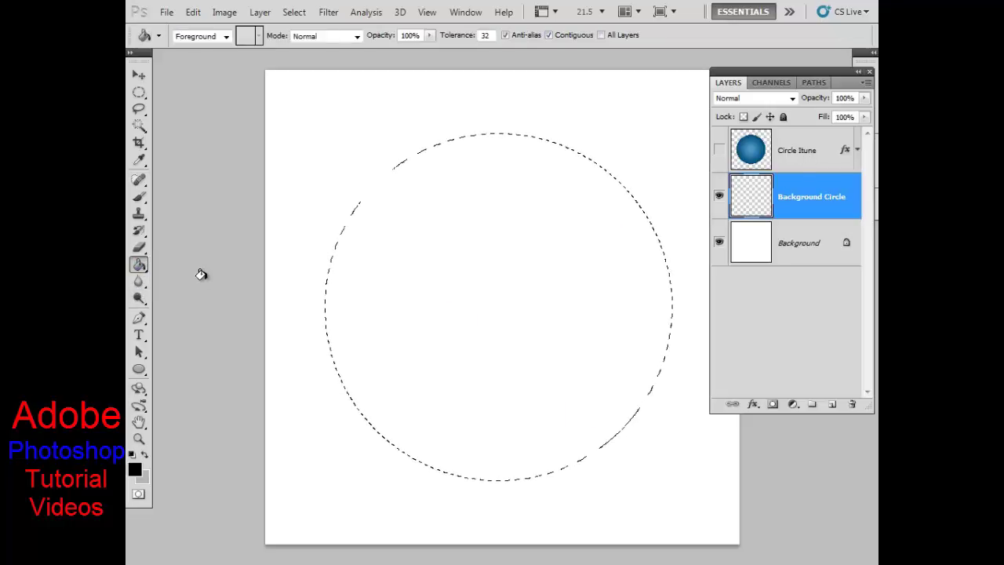
pyautogui.click(446, 321)
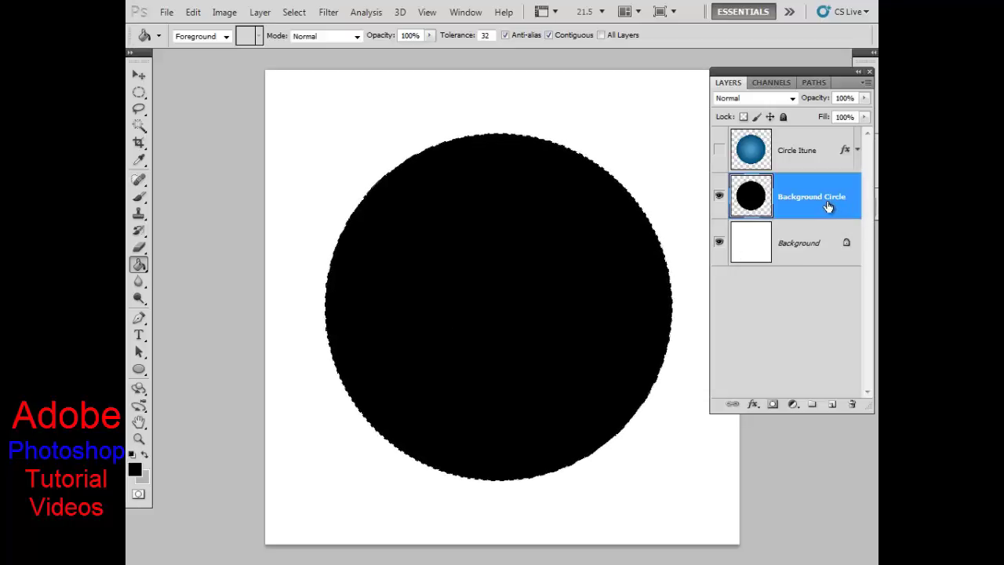
pyautogui.hotkey('ctrl', 'd')
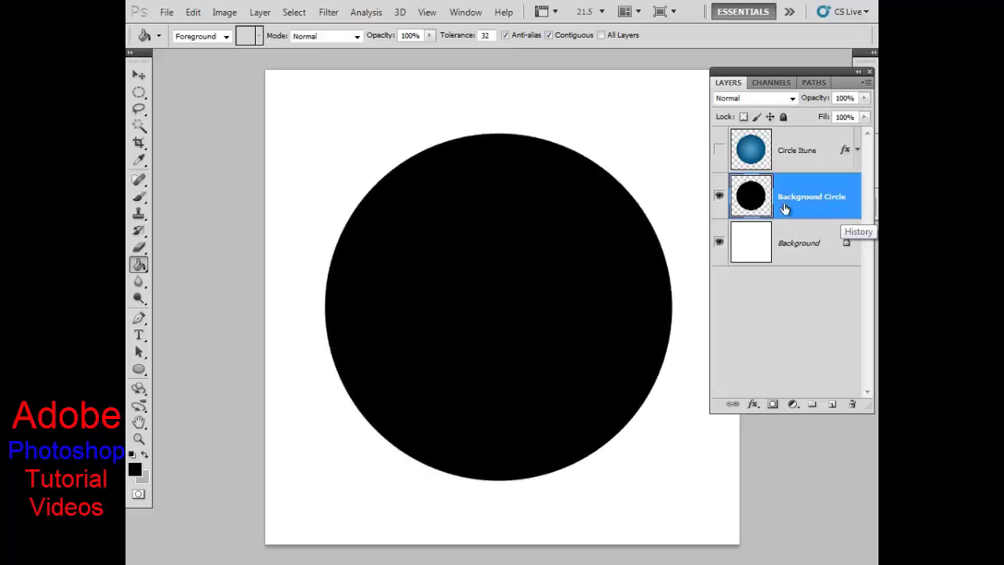
pyautogui.click(719, 151)
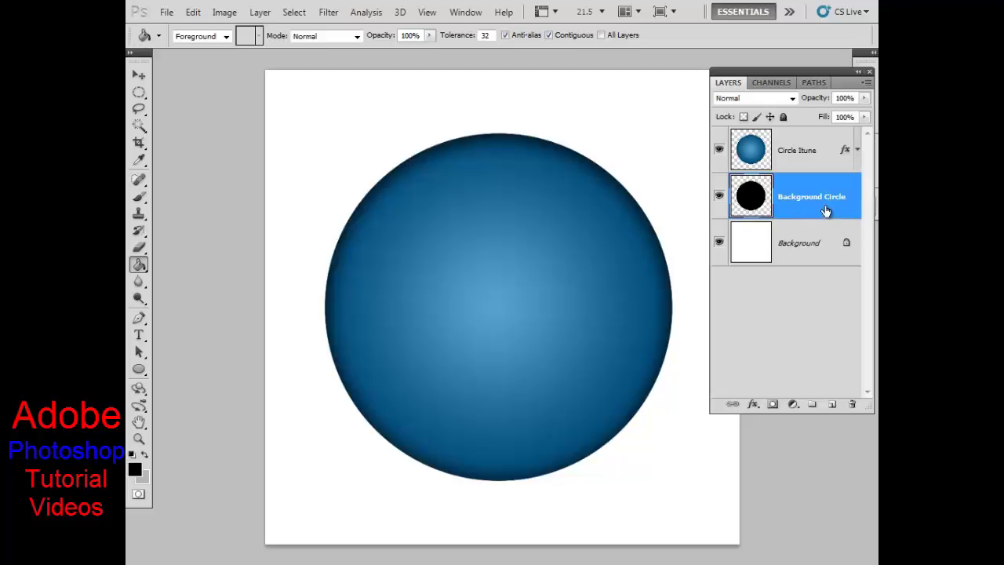
pyautogui.hotkey('ctrl', 't')
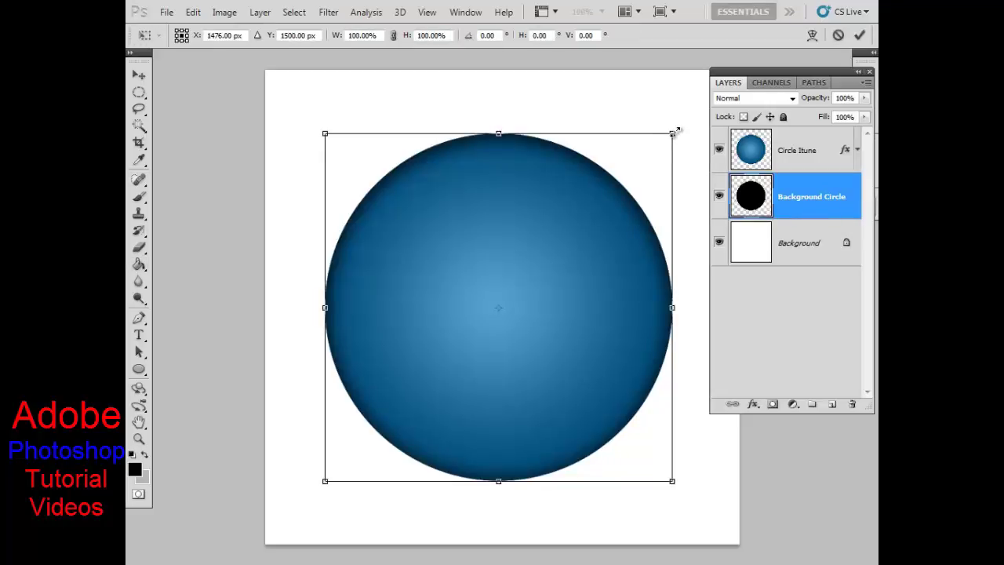
# Scale the black circle to about 105.7% around its centre and check the rim.
pyautogui.moveTo(676, 131); pyautogui.dragTo(684, 123)
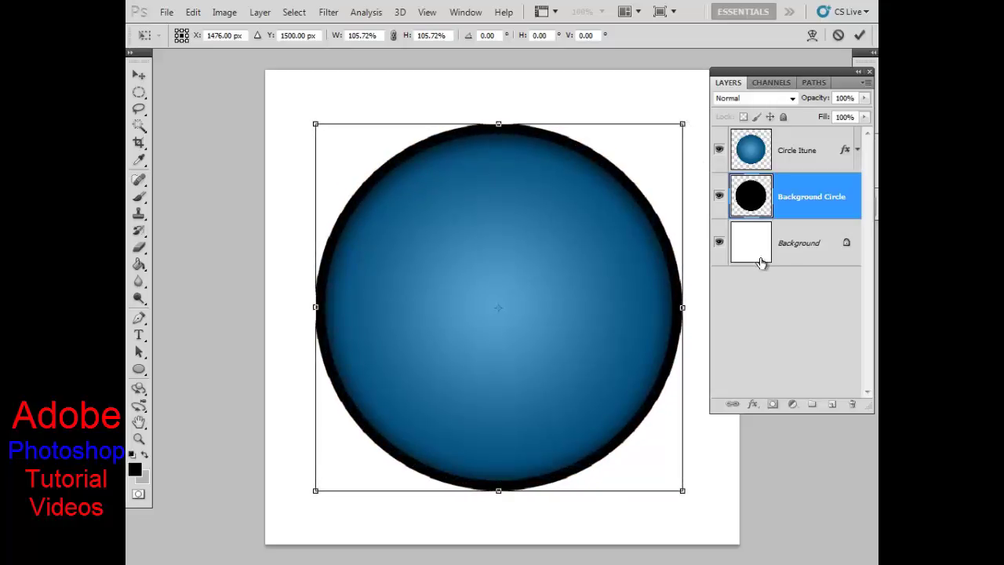
pyautogui.press('g')
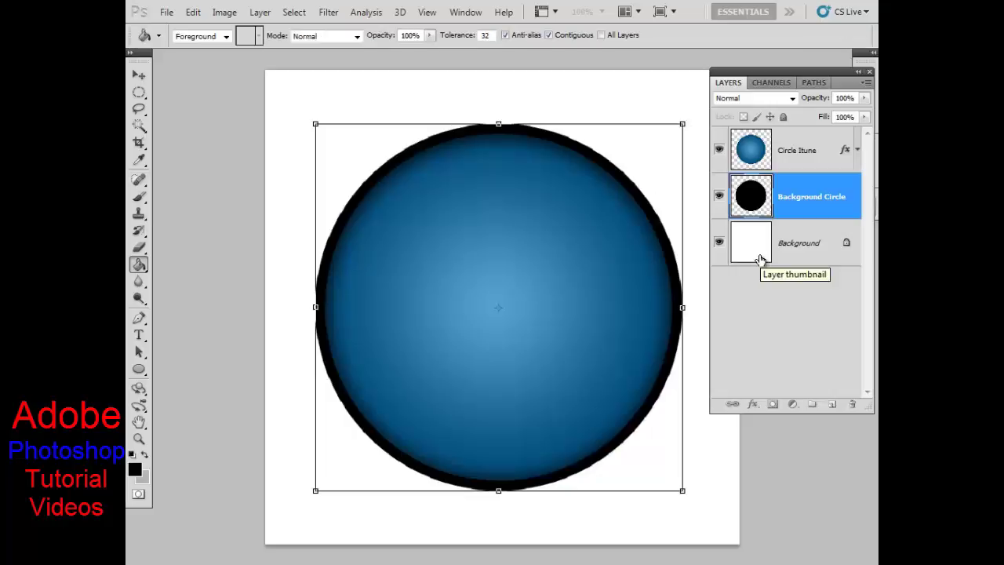
pyautogui.keyDown('ctrl'); pyautogui.click(399, 152); pyautogui.keyUp('ctrl')
pyautogui.moveTo(477, 227); pyautogui.dragTo(413, 173)
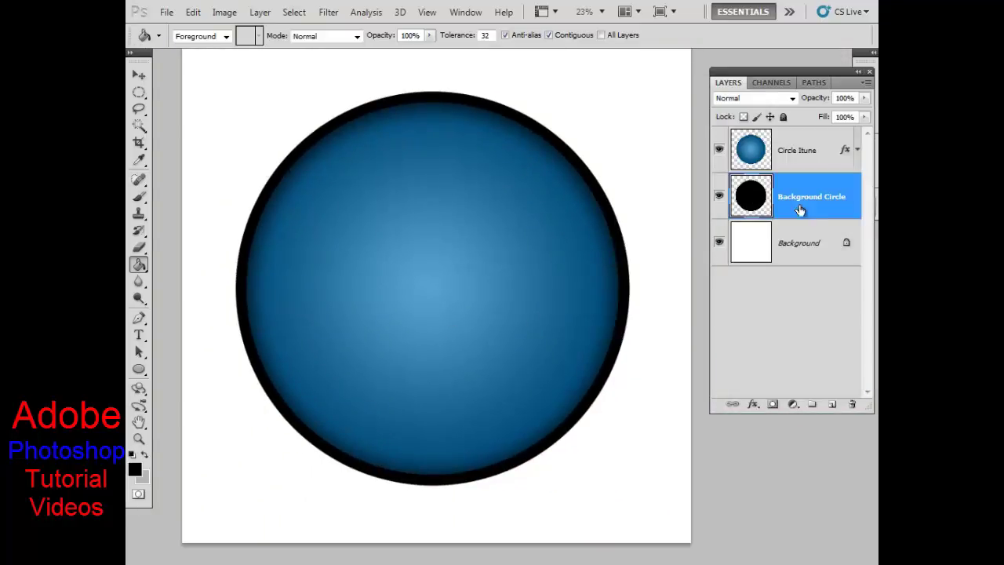
# Apply a radial black-to-white Gradient Overlay to the Background Circle layer's blending options.
pyautogui.rightClick(855, 197)
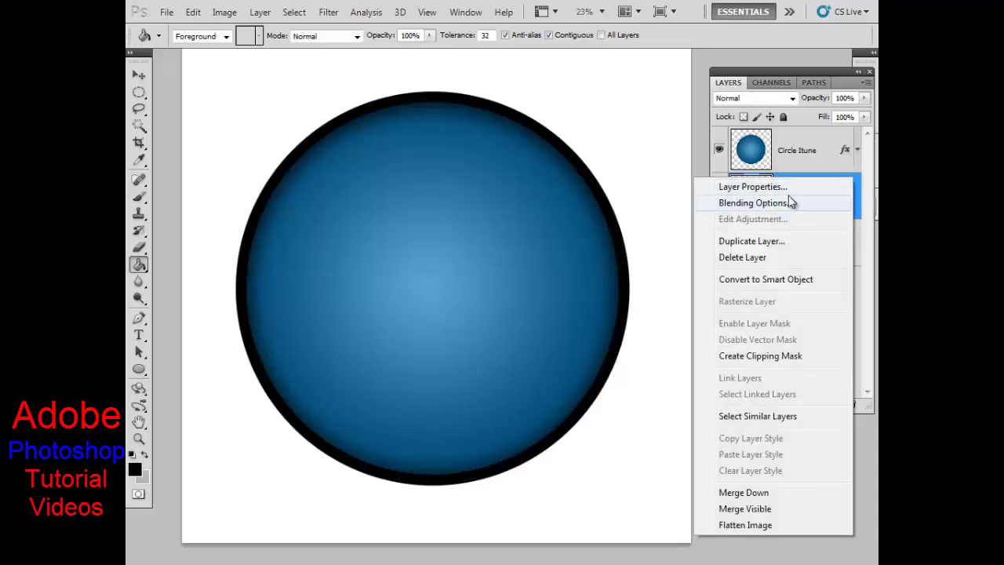
pyautogui.click(761, 203)
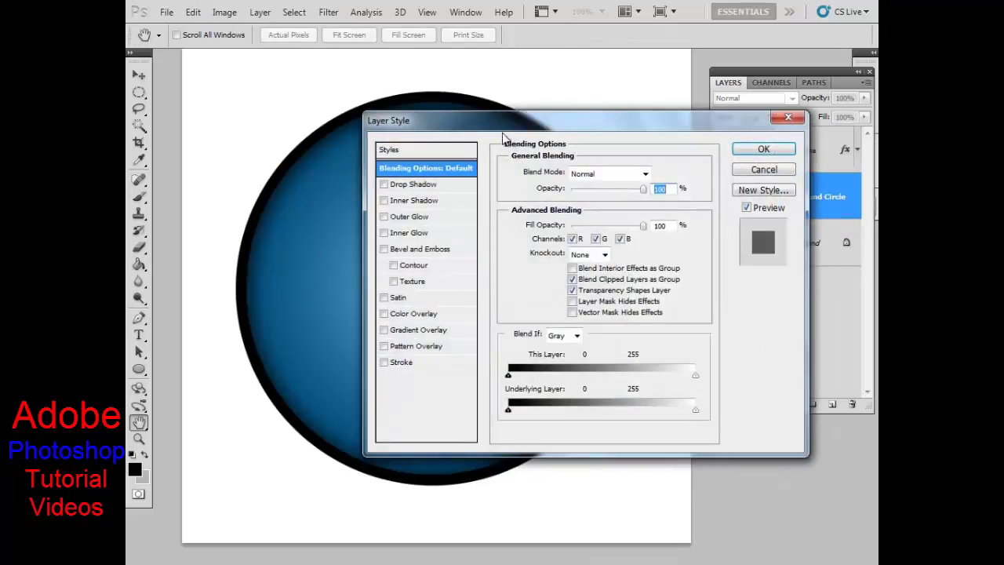
pyautogui.moveTo(431, 113)
pyautogui.mouseDown()
pyautogui.moveTo(670, 108)
pyautogui.moveTo(660, 94)
pyautogui.mouseUp()
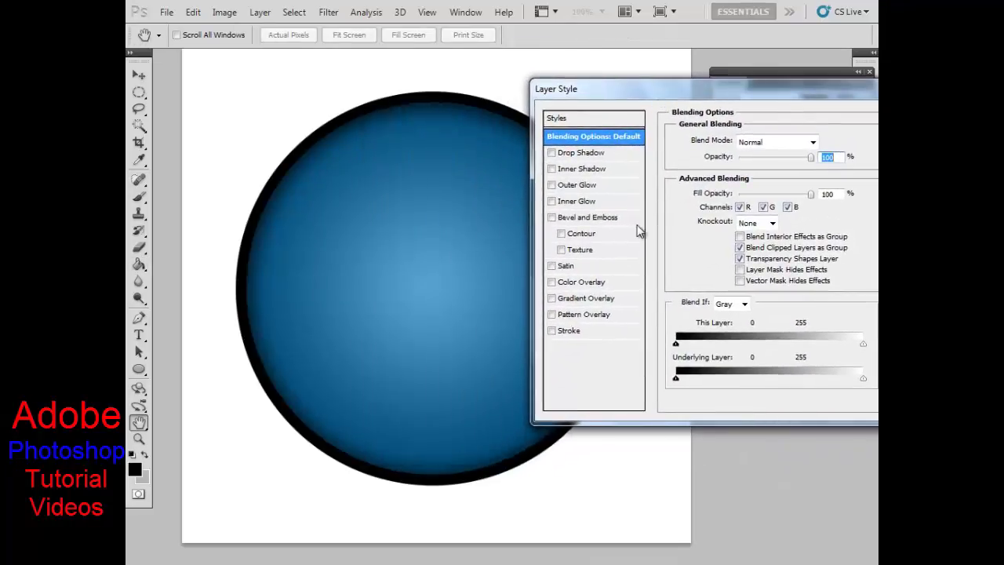
pyautogui.click(588, 299)
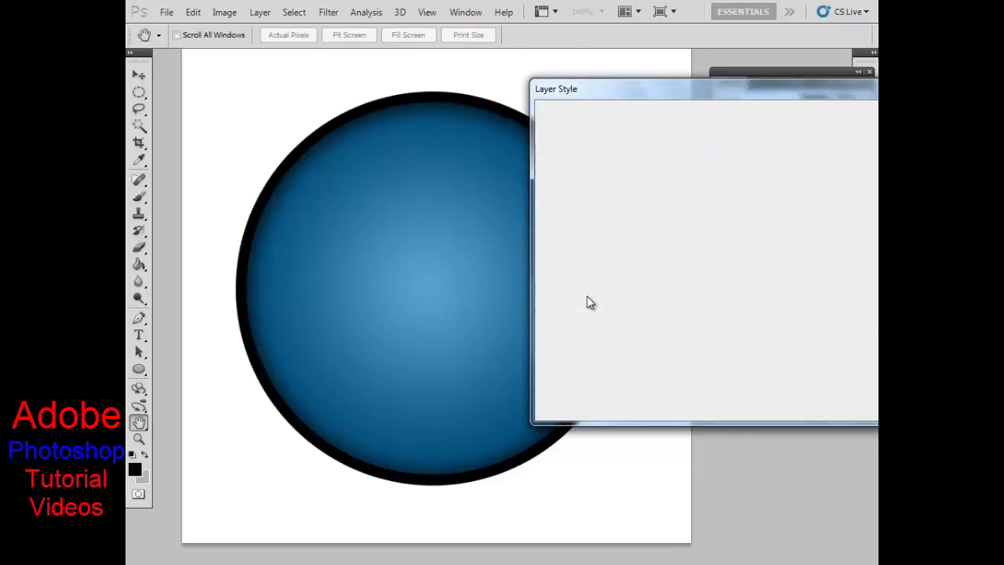
pyautogui.moveTo(667, 91); pyautogui.dragTo(552, 110)
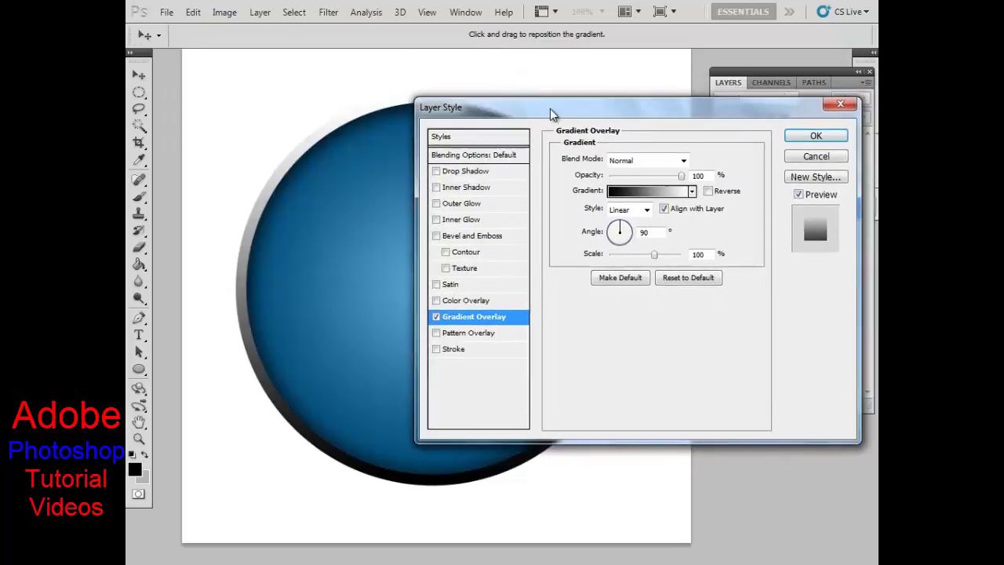
pyautogui.click(646, 210)
pyautogui.click(634, 236)
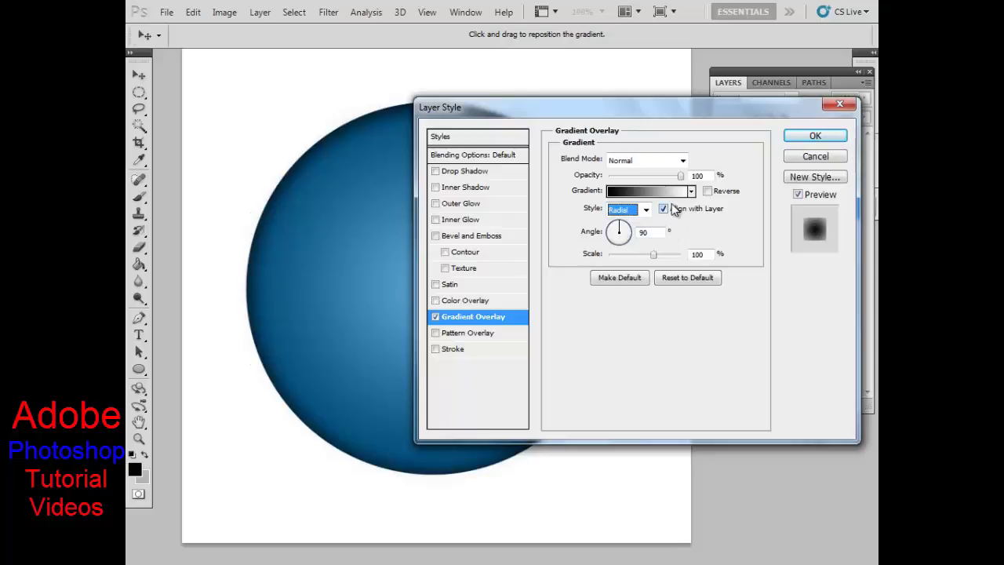
pyautogui.click(818, 135)
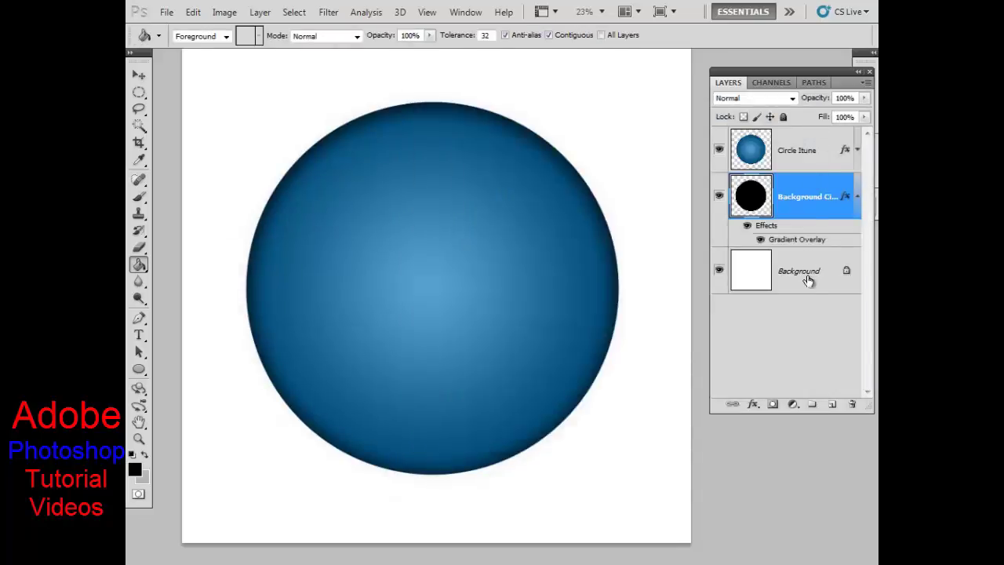
# Fill the Background layer with black and hide Circle Itune to reveal the gradient circle.
pyautogui.click(755, 274)
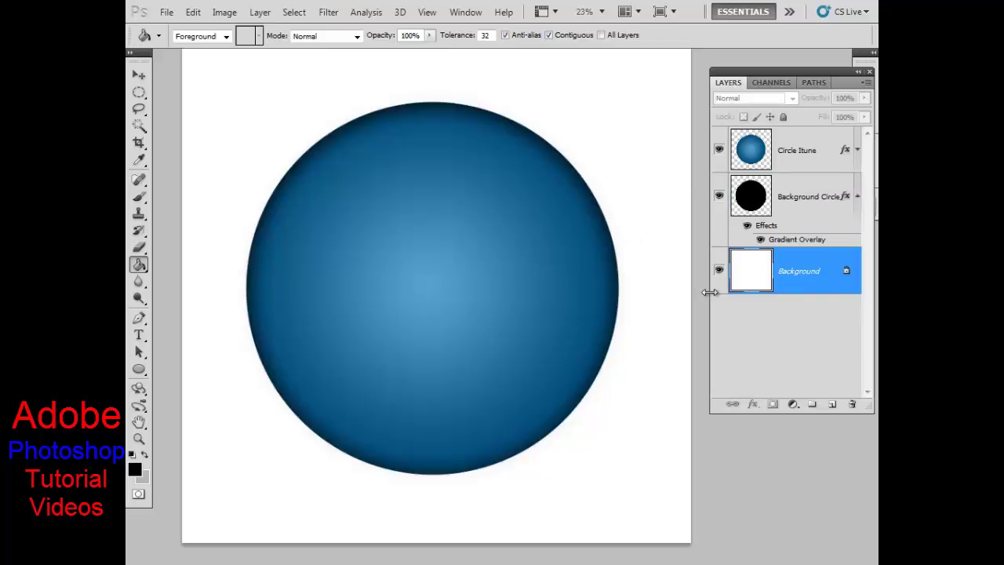
pyautogui.hotkey('alt', 'BackSpace')
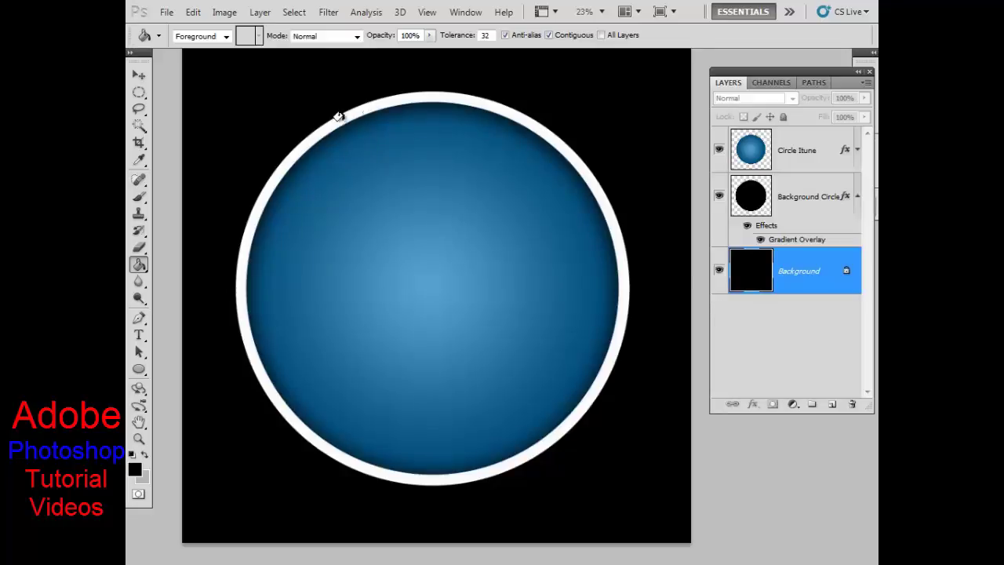
pyautogui.click(720, 150)
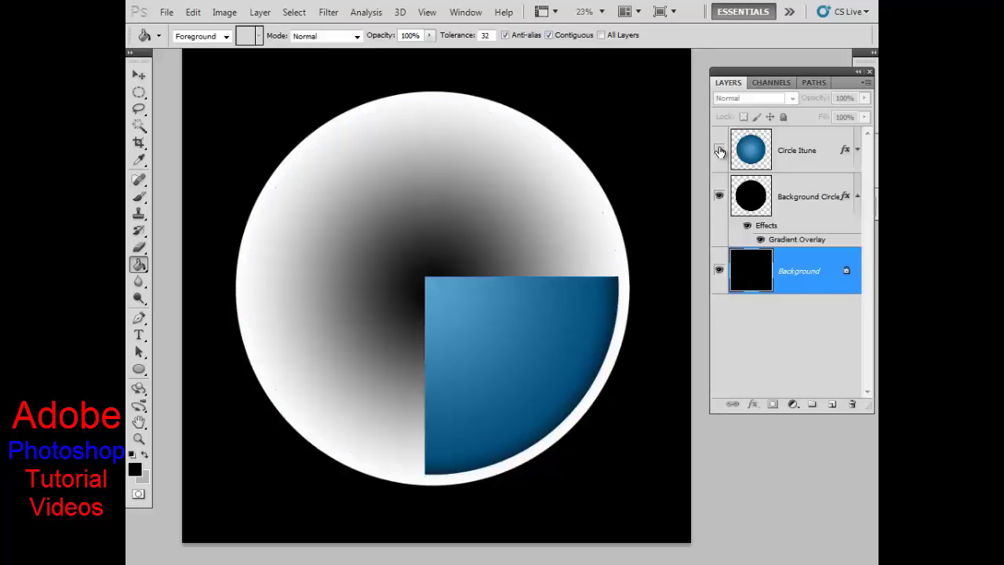
pyautogui.click(719, 150)
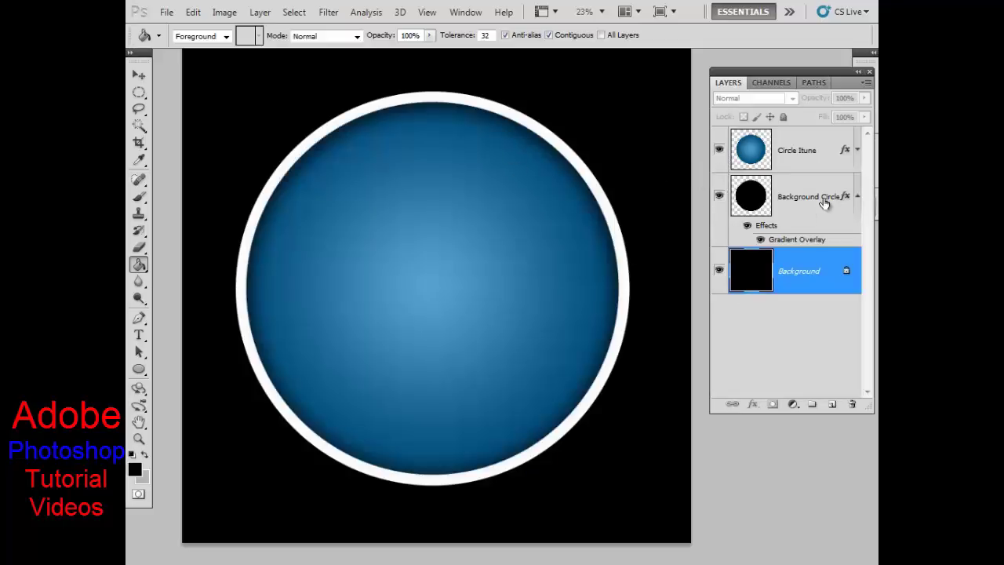
pyautogui.click(719, 152)
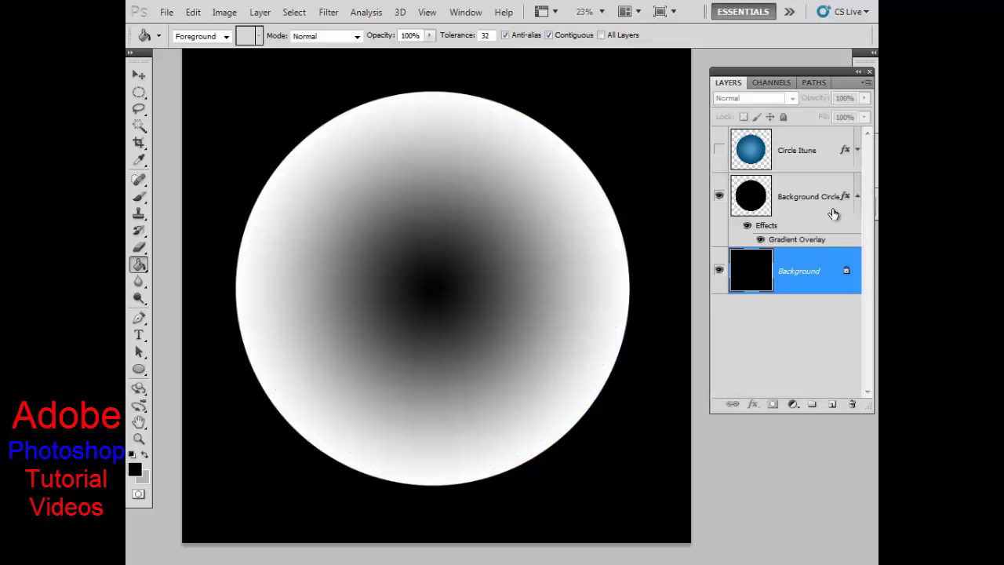
# Check Background Circle's Gradient Overlay settings, close them, and reposition the canvas view.
pyautogui.doubleClick(766, 226)
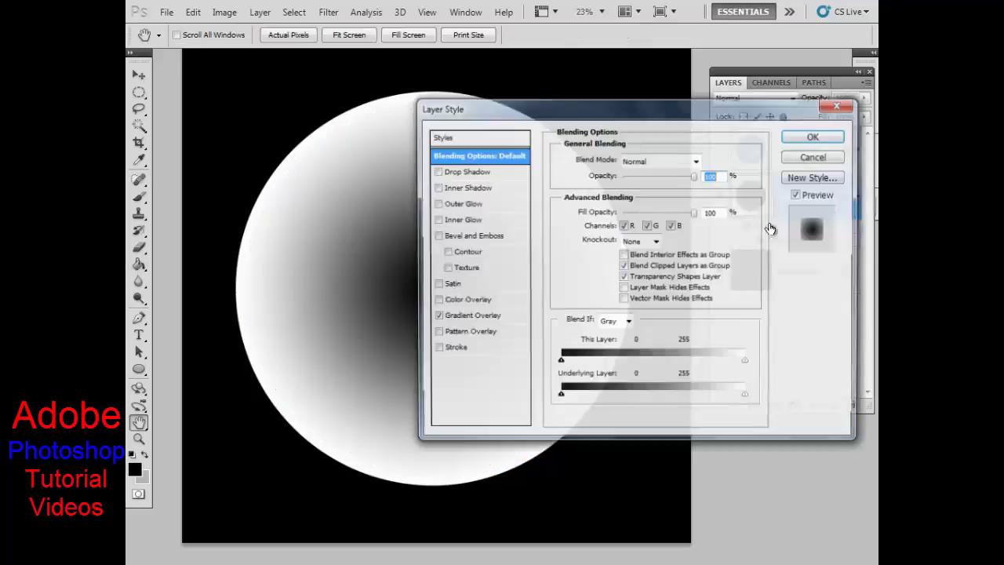
pyautogui.moveTo(620, 124)
pyautogui.mouseDown()
pyautogui.moveTo(718, 95)
pyautogui.moveTo(730, 76)
pyautogui.moveTo(706, 78)
pyautogui.mouseUp()
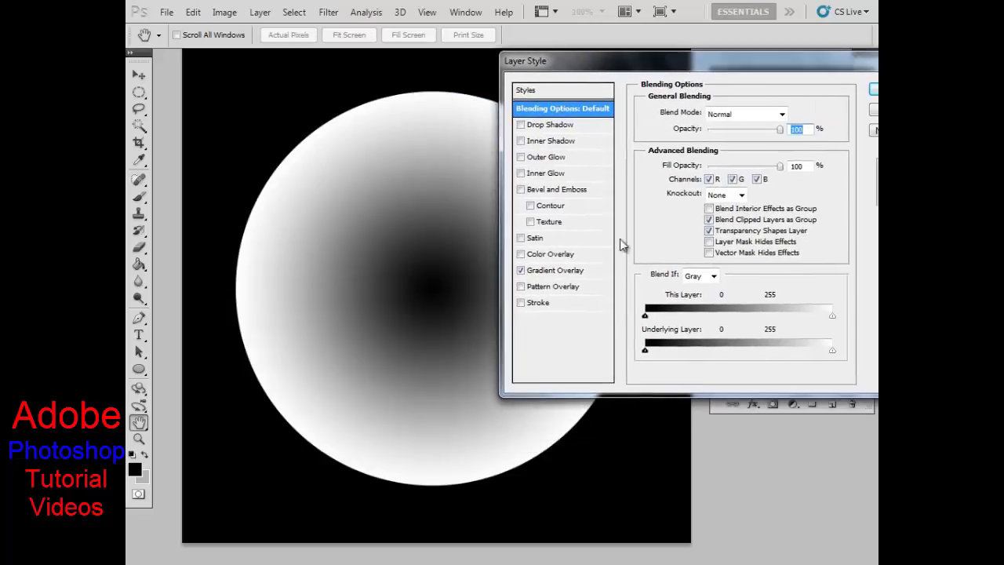
pyautogui.click(581, 271)
pyautogui.press('Return')
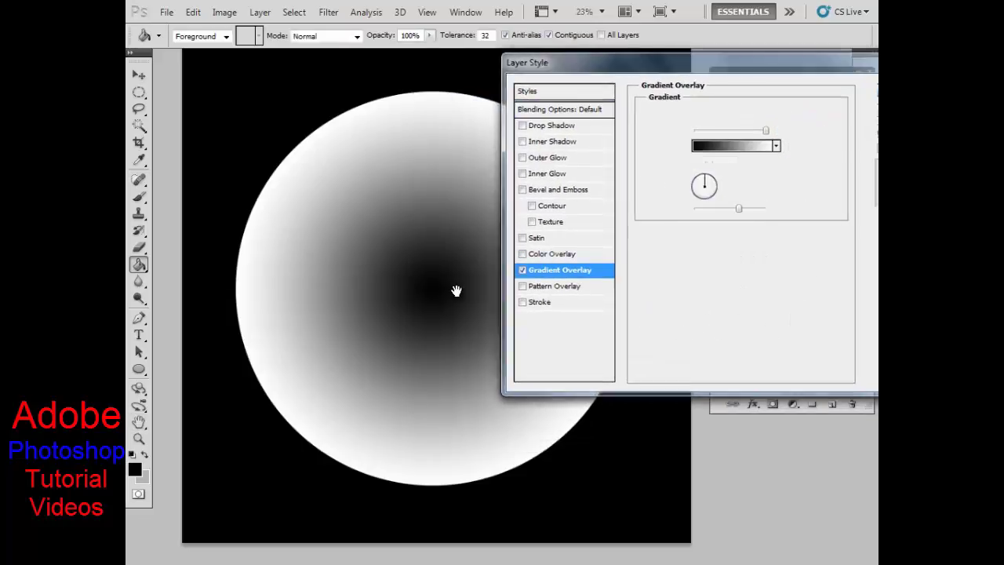
pyautogui.moveTo(477, 305); pyautogui.dragTo(399, 264)
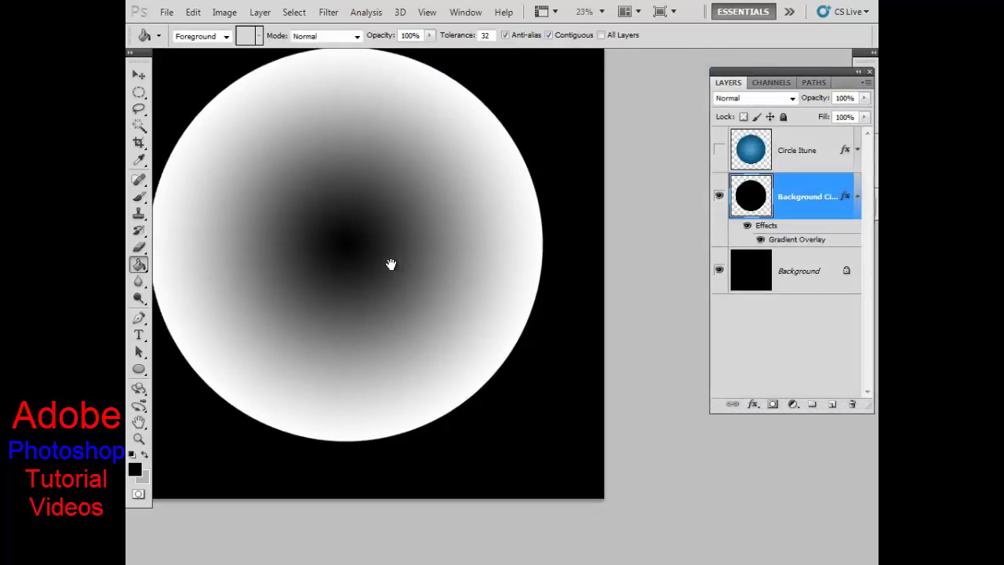
pyautogui.scroll(-1, 398, 273)
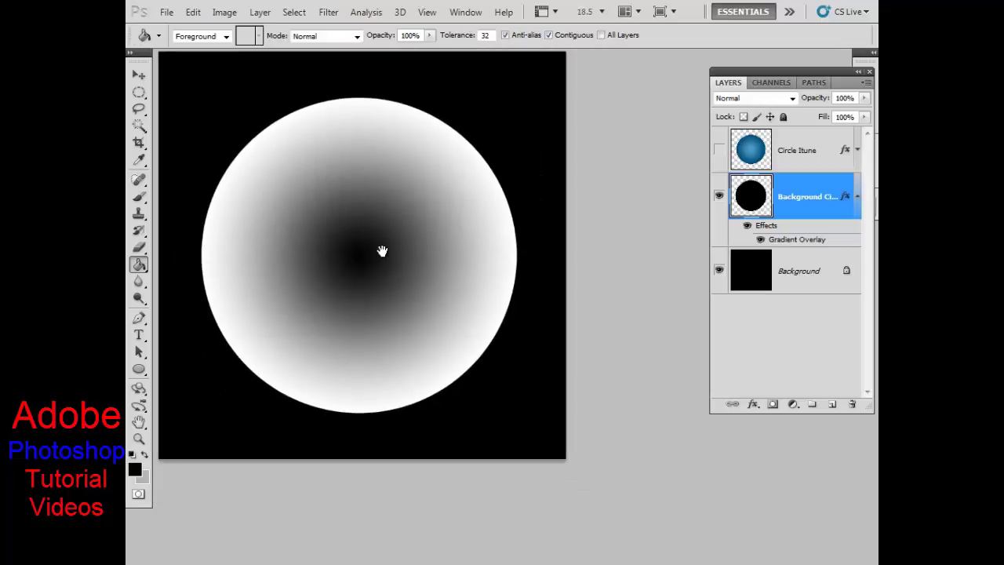
pyautogui.scroll(-1, 388, 251)
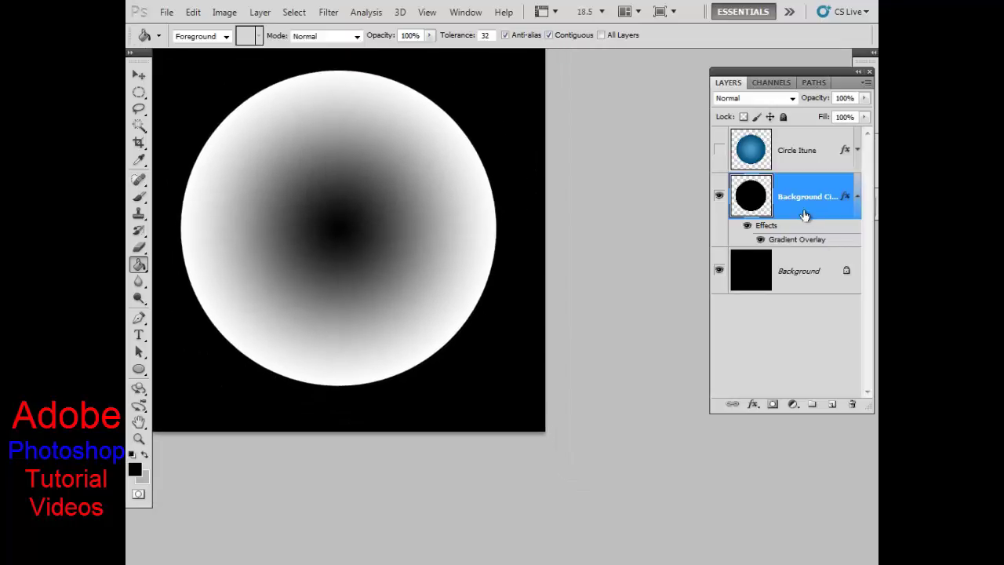
# Scale the Gradient Overlay to 150% and lower its opacity to about 50%.
pyautogui.doubleClick(810, 209)
pyautogui.click(557, 271)
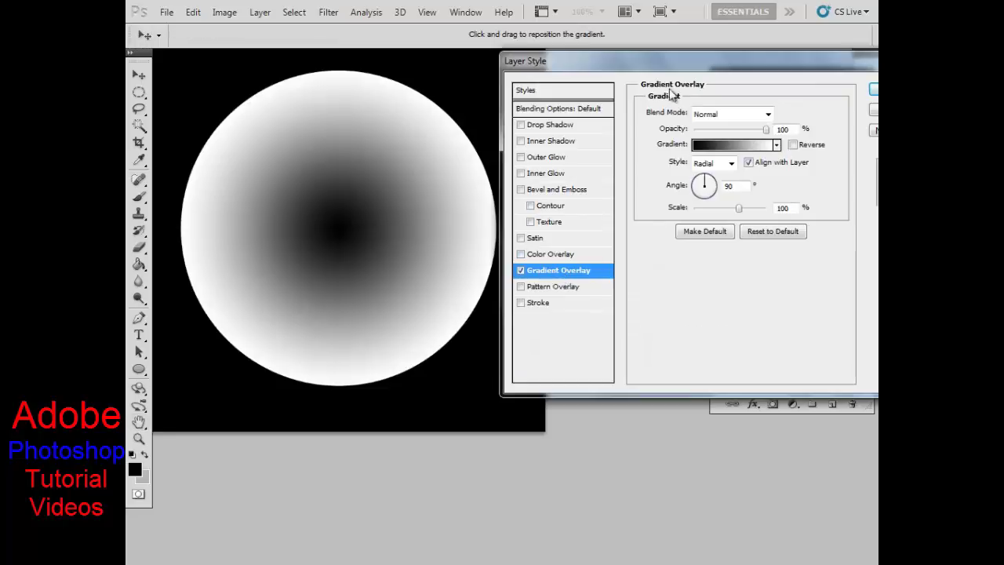
pyautogui.moveTo(674, 60); pyautogui.dragTo(646, 100)
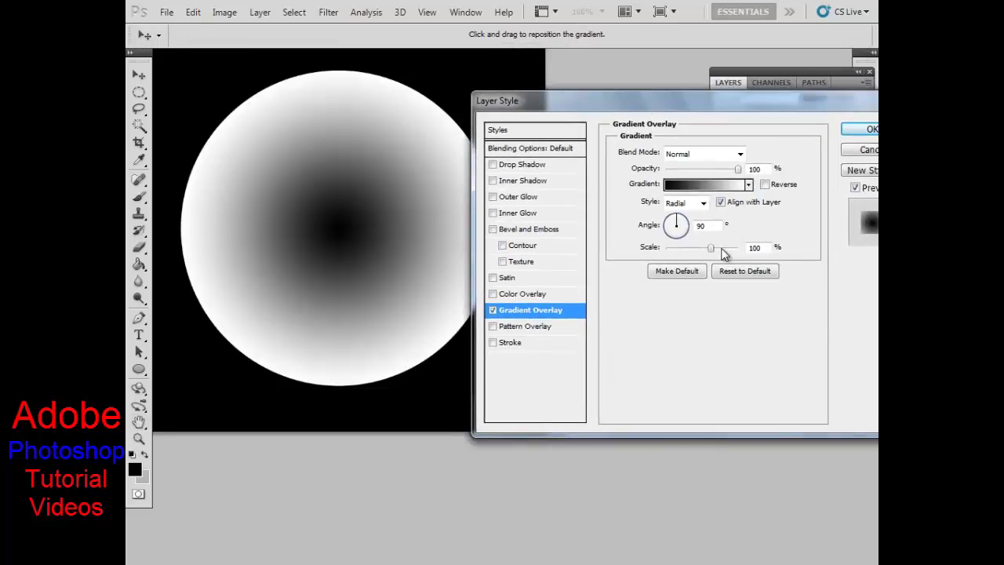
pyautogui.moveTo(711, 249)
pyautogui.mouseDown()
pyautogui.moveTo(740, 250)
pyautogui.moveTo(667, 249)
pyautogui.moveTo(743, 250)
pyautogui.mouseUp()
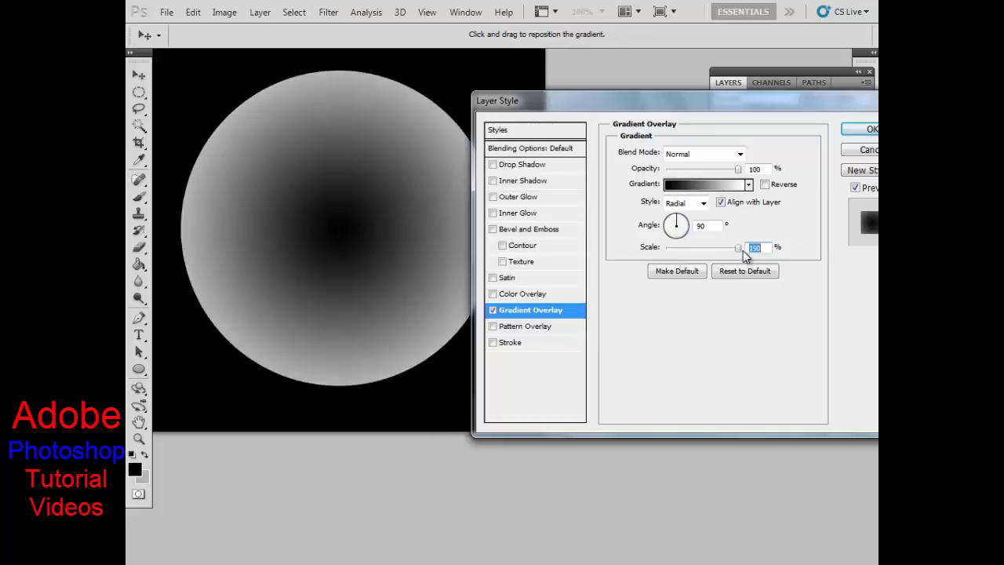
pyautogui.moveTo(736, 175)
pyautogui.mouseDown()
pyautogui.moveTo(676, 174)
pyautogui.moveTo(744, 179)
pyautogui.mouseUp()
# Add a Satin effect with a larger size, 90° angle and 73% opacity.
pyautogui.click(505, 280)
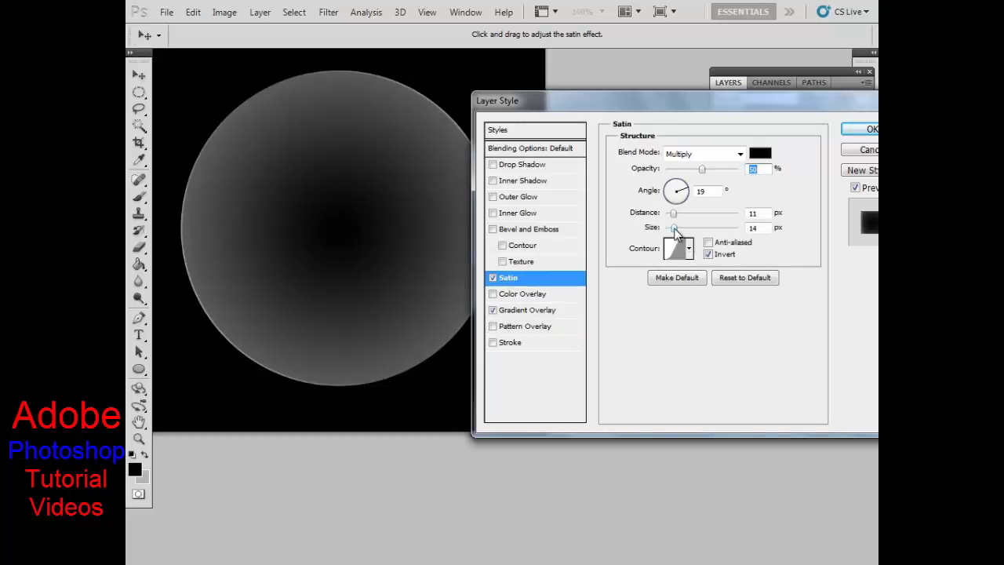
pyautogui.moveTo(675, 231)
pyautogui.mouseDown()
pyautogui.moveTo(696, 233)
pyautogui.moveTo(680, 216)
pyautogui.mouseUp()
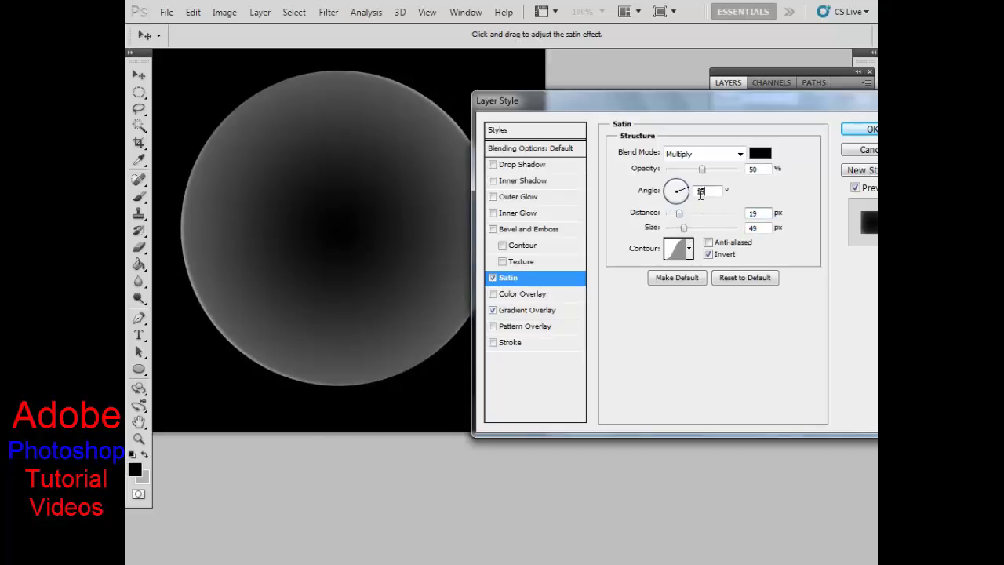
pyautogui.click(671, 185)
pyautogui.write('90')
pyautogui.moveTo(702, 171); pyautogui.dragTo(713, 172)
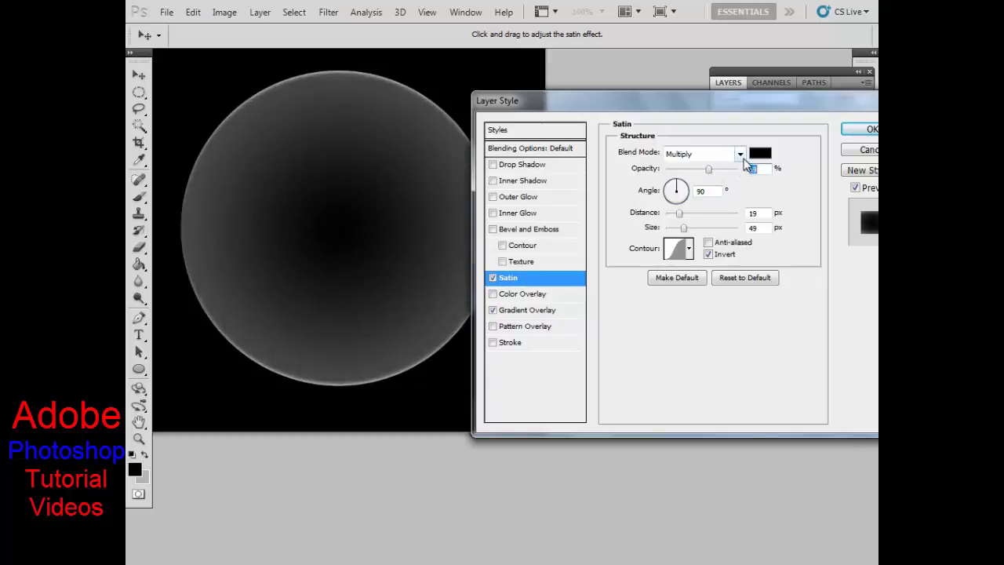
# Give the Satin a Linear contour and enable Bevel and Emboss on the circle.
pyautogui.click(740, 157)
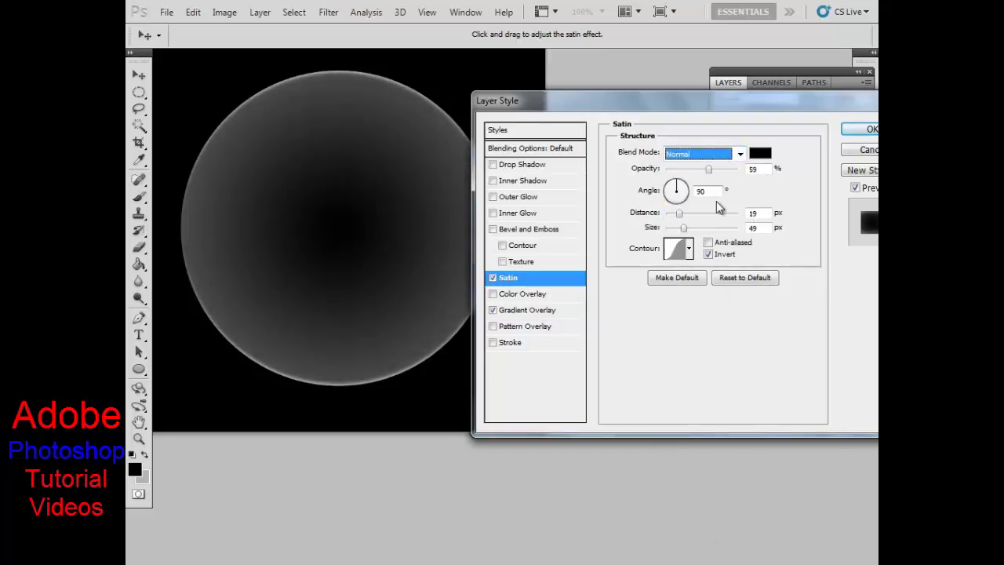
pyautogui.click(690, 250)
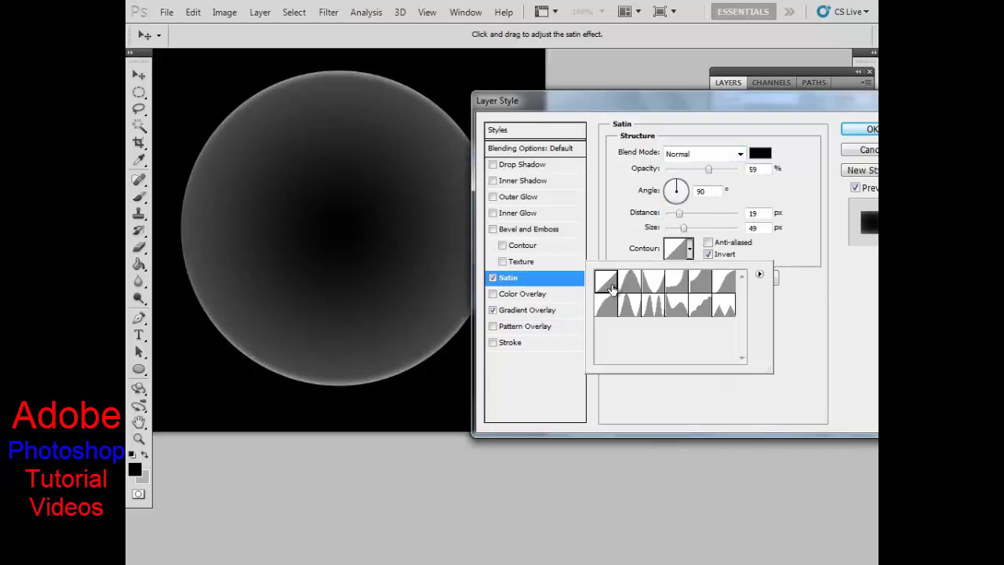
pyautogui.click(829, 337)
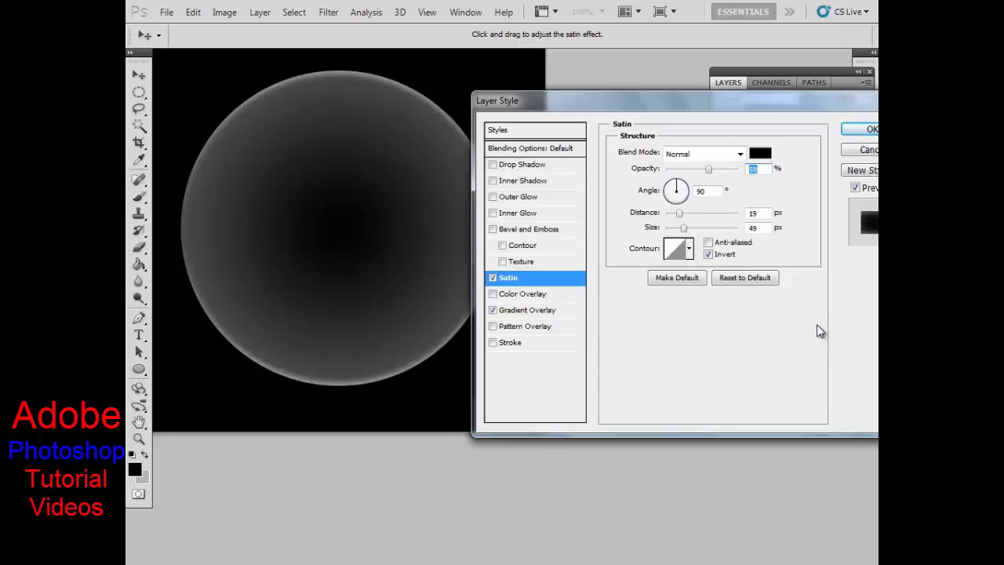
pyautogui.click(493, 230)
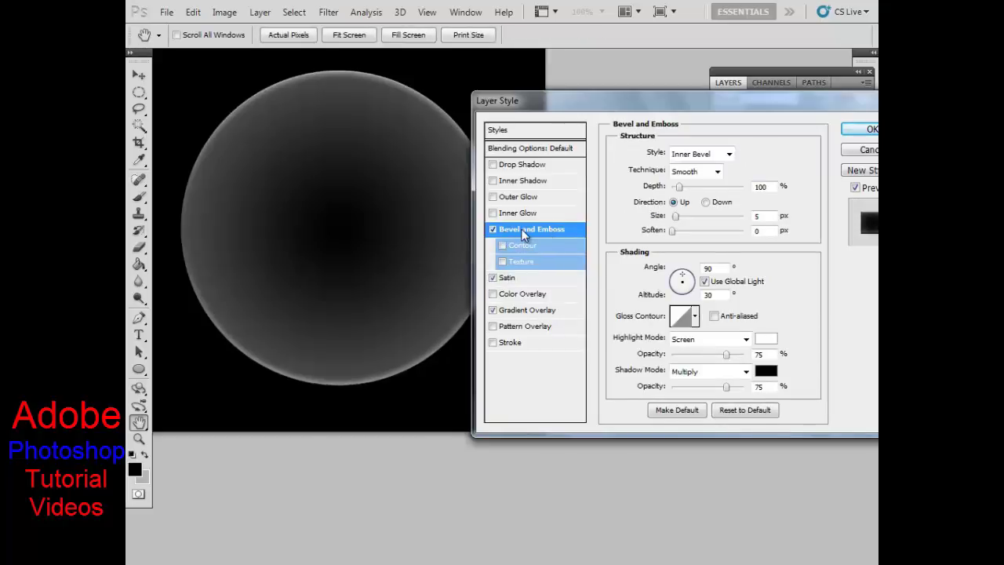
# Make the bevel a downward Emboss with 206% depth and 43 px size, then show Circle Itune.
pyautogui.click(728, 154)
pyautogui.click(698, 192)
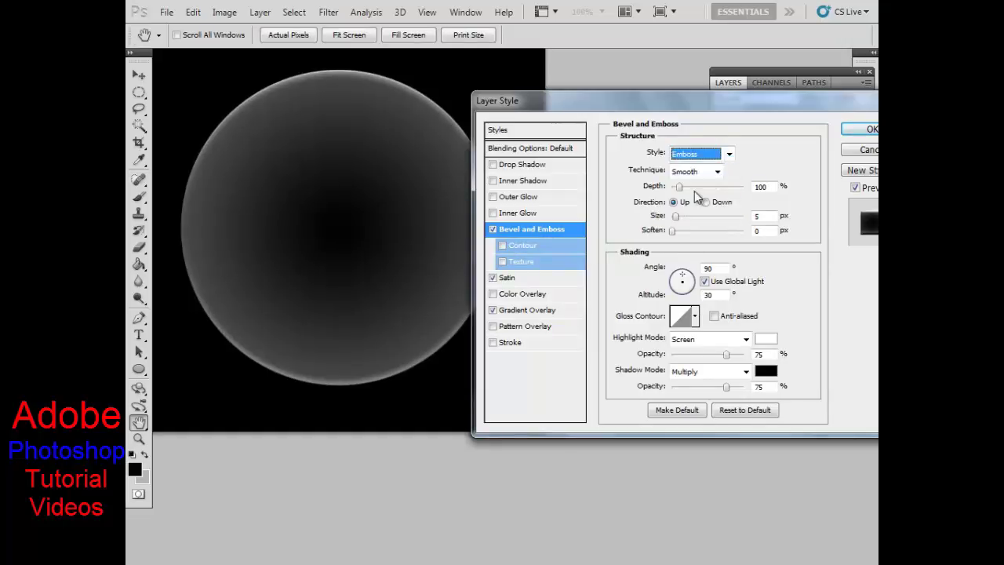
pyautogui.moveTo(681, 186); pyautogui.dragTo(692, 187)
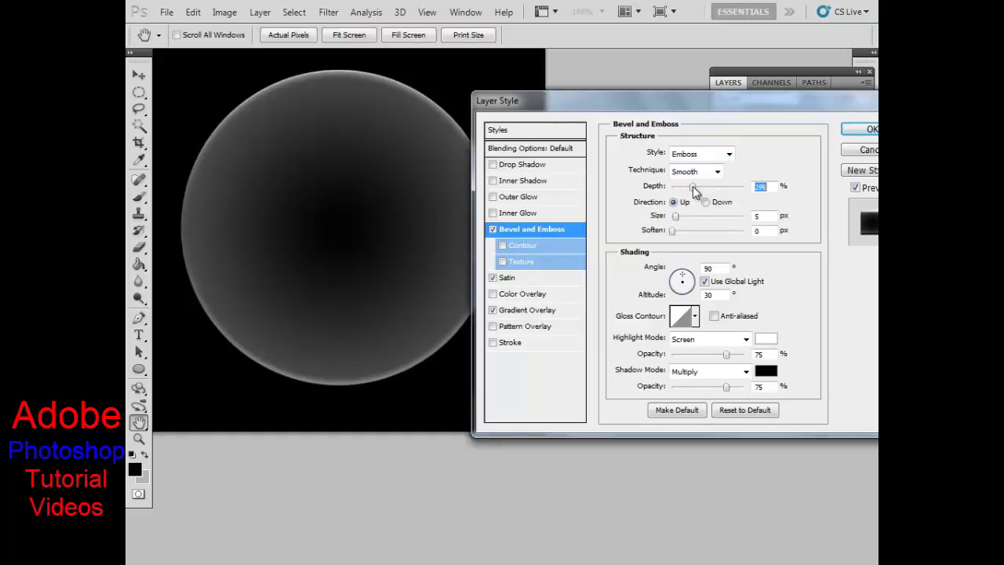
pyautogui.click(708, 203)
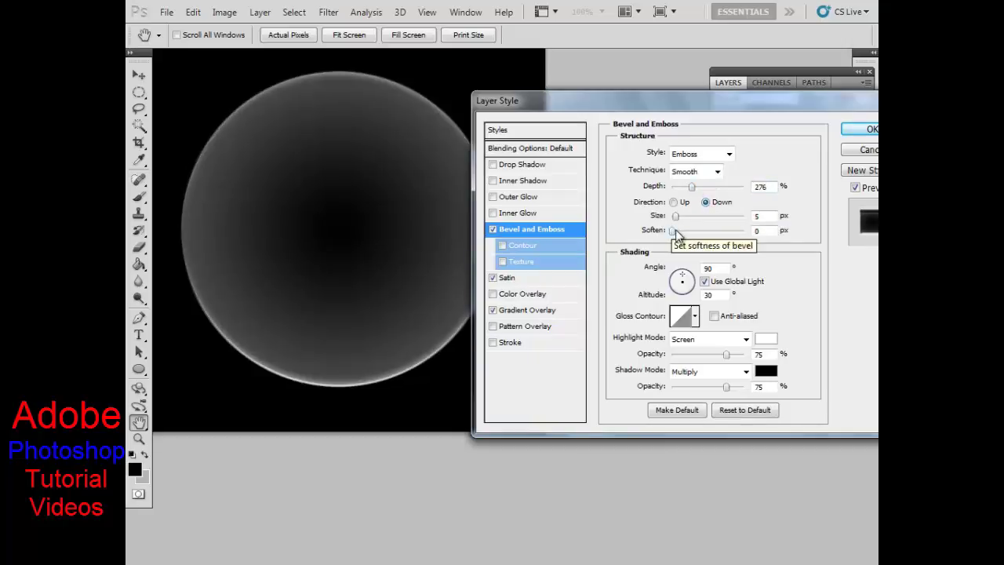
pyautogui.moveTo(676, 217); pyautogui.dragTo(696, 222)
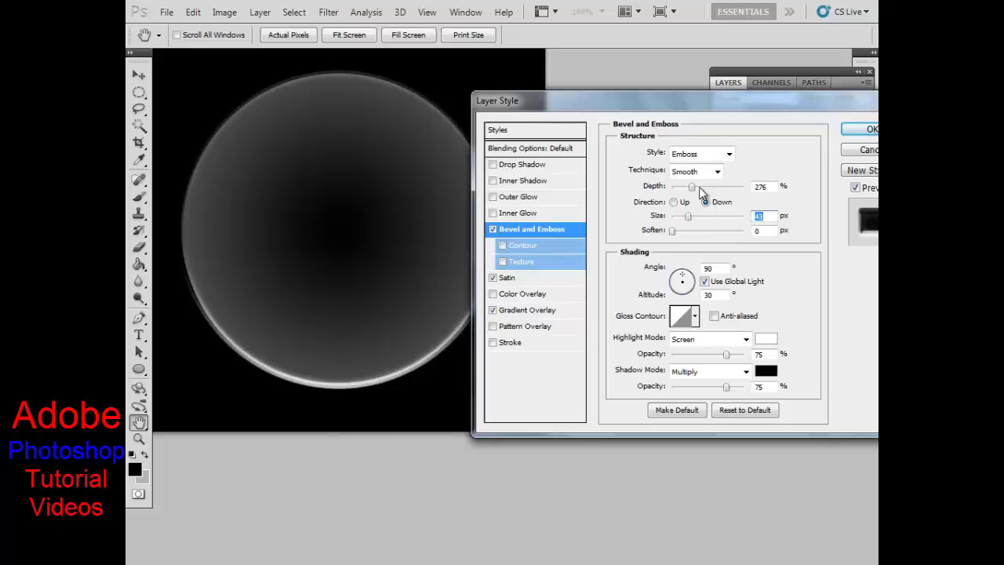
pyautogui.click(867, 129)
pyautogui.click(719, 150)
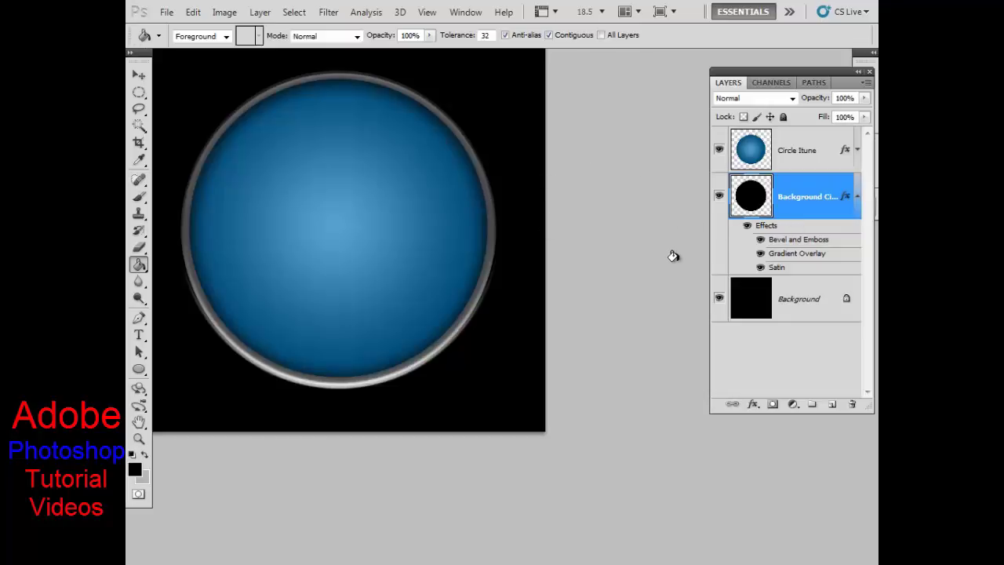
# Zoom in and draw an Ellipse Tool circle in Paths mode over the orb's upper half.
pyautogui.click(858, 209)
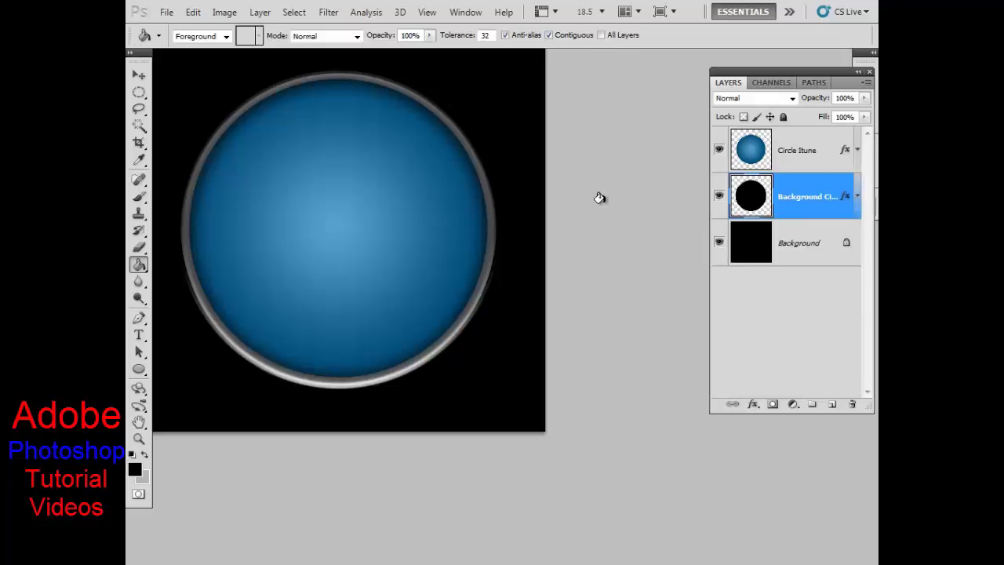
pyautogui.moveTo(338, 182)
pyautogui.mouseDown()
pyautogui.moveTo(392, 219)
pyautogui.moveTo(362, 184)
pyautogui.moveTo(363, 227)
pyautogui.moveTo(396, 228)
pyautogui.mouseUp()
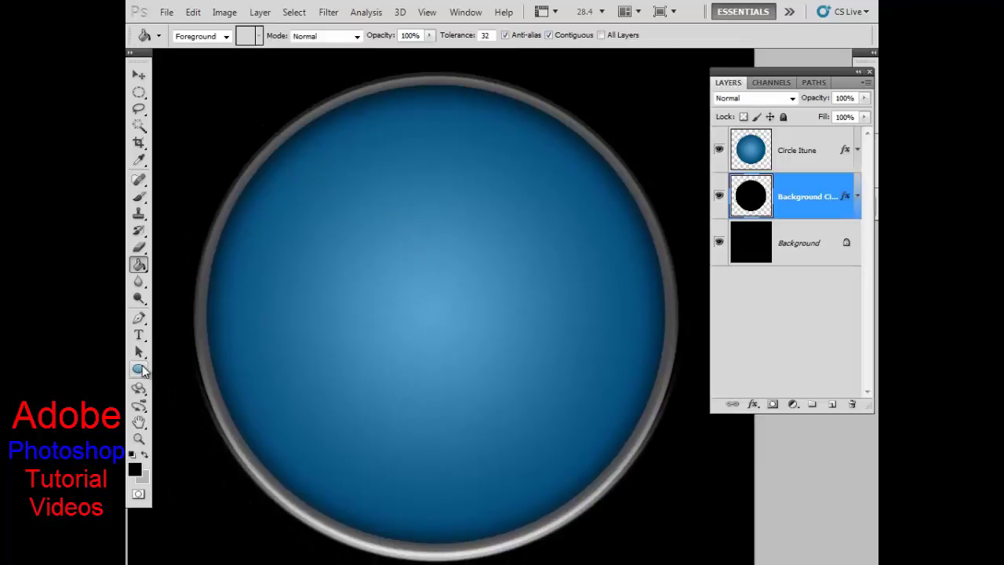
pyautogui.click(140, 370)
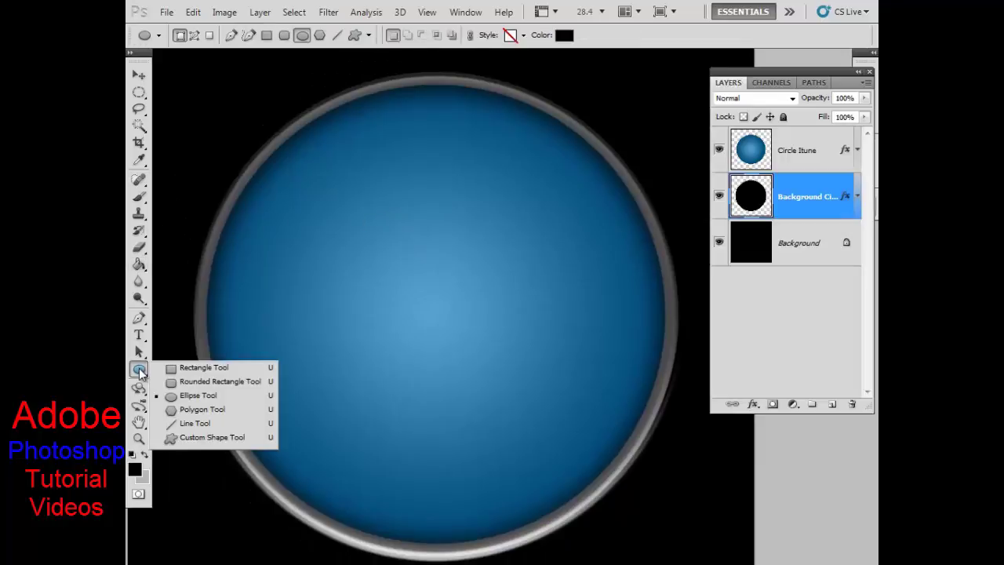
pyautogui.click(234, 397)
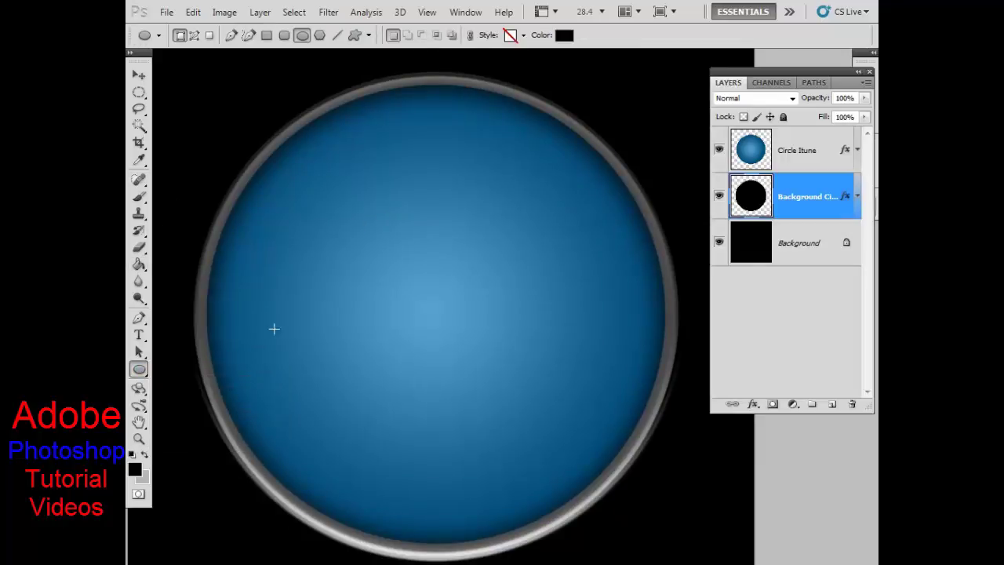
pyautogui.click(195, 36)
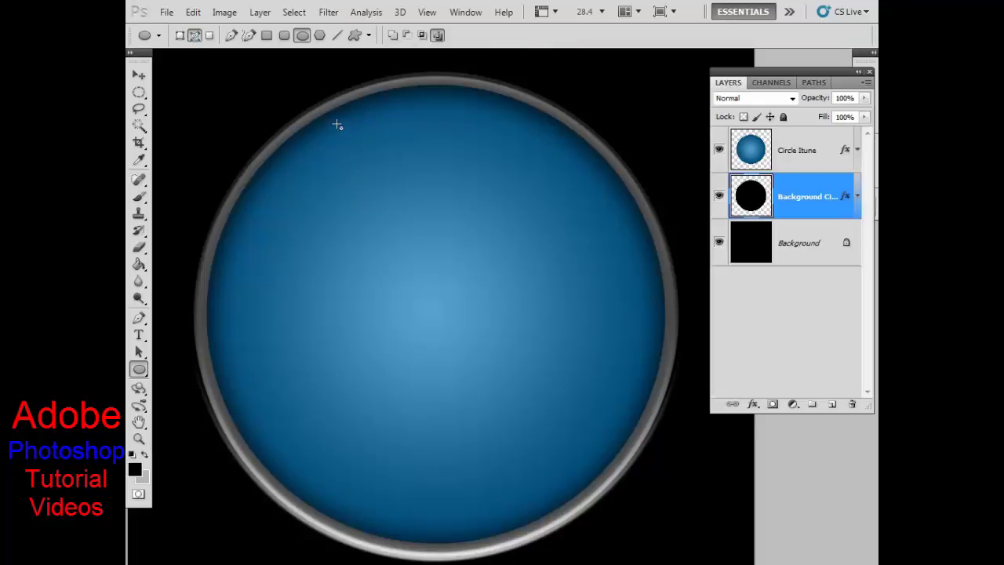
pyautogui.press('shift')
pyautogui.moveTo(330, 115)
pyautogui.mouseDown()
pyautogui.moveTo(414, 182)
pyautogui.moveTo(601, 288)
pyautogui.moveTo(619, 309)
pyautogui.moveTo(596, 311)
pyautogui.moveTo(635, 332)
pyautogui.moveTo(639, 353)
pyautogui.mouseUp()
# Transform the circular path to 124.72% width and 103.65% height over the orb's top.
pyautogui.press('alt')
pyautogui.hotkey('ctrl', 't')
pyautogui.moveTo(567, 220); pyautogui.dragTo(600, 220)
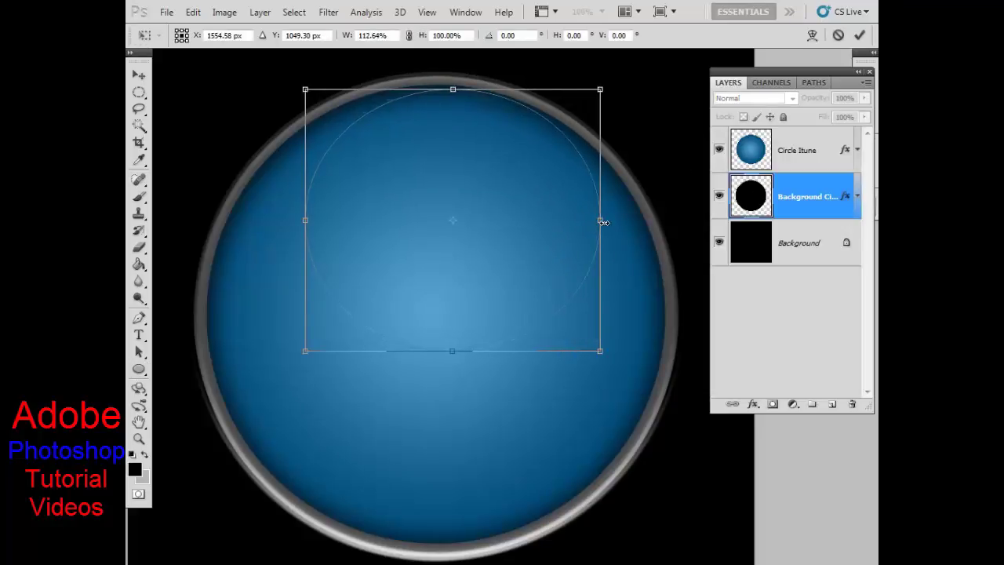
pyautogui.moveTo(305, 221); pyautogui.dragTo(273, 221)
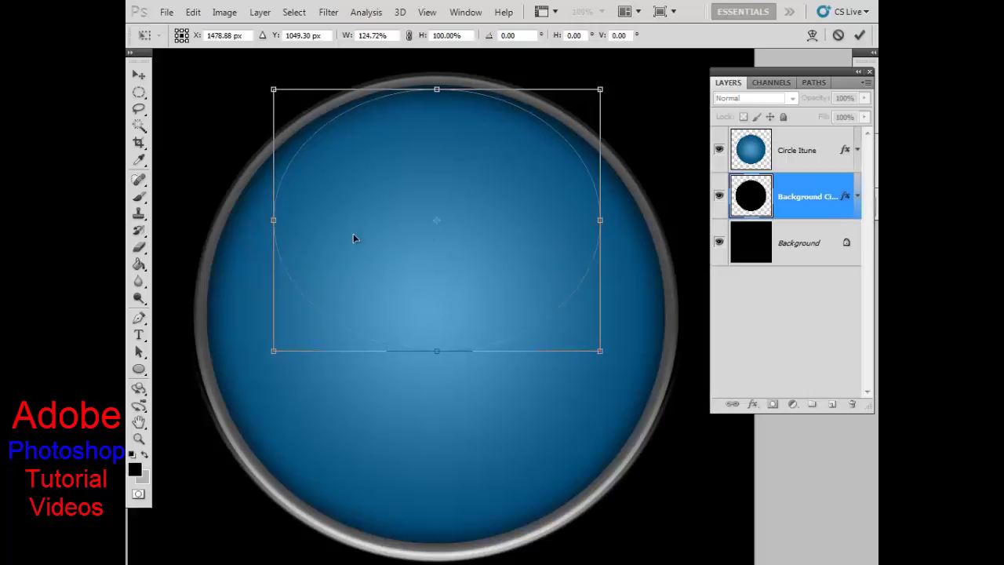
pyautogui.moveTo(354, 235); pyautogui.dragTo(388, 244)
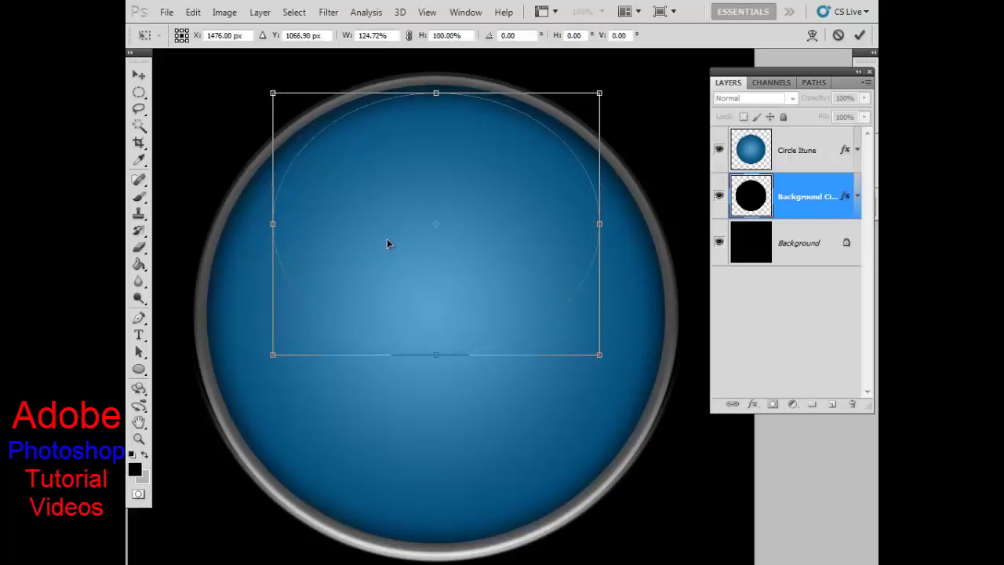
pyautogui.moveTo(443, 213); pyautogui.dragTo(442, 211)
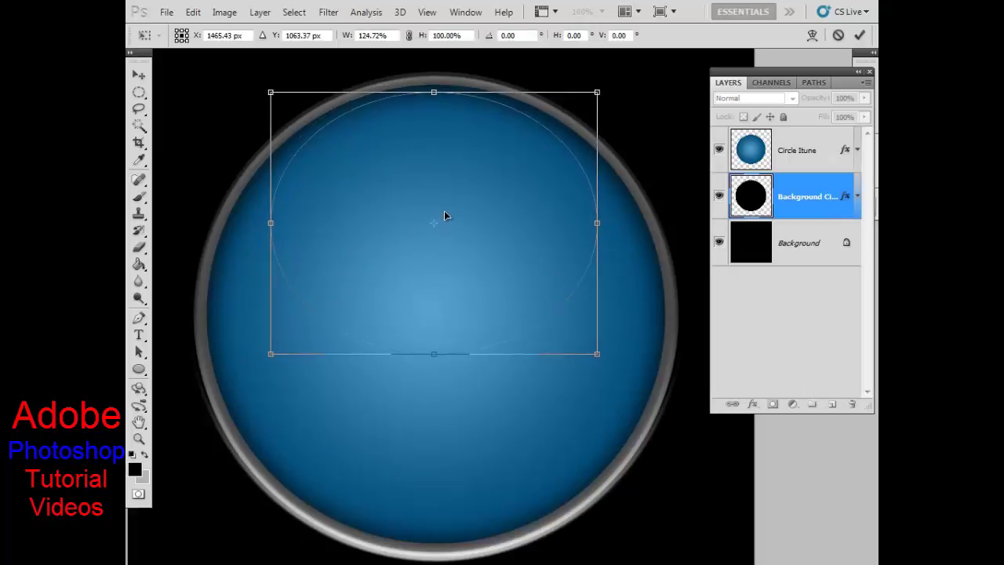
pyautogui.moveTo(434, 354); pyautogui.dragTo(444, 363)
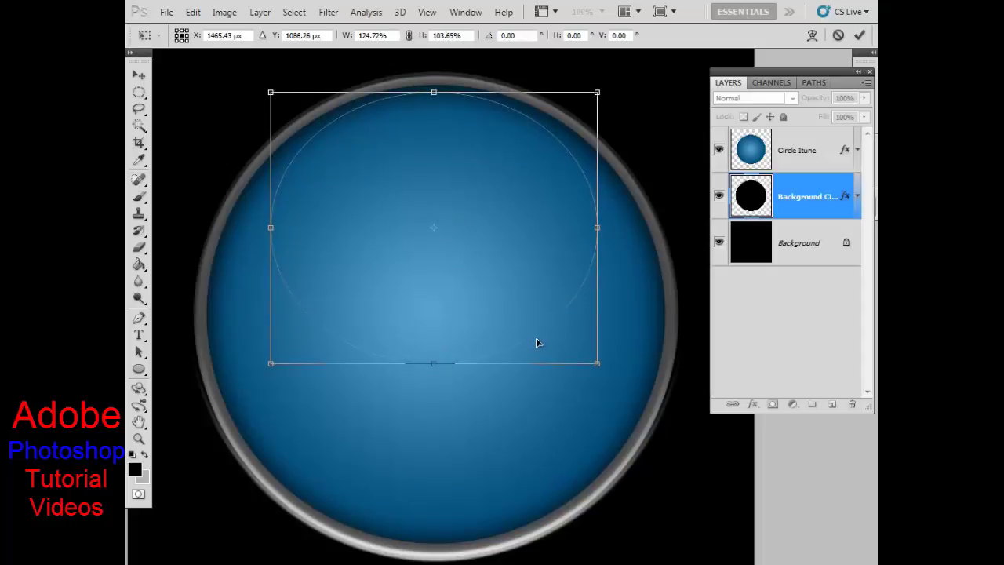
pyautogui.press('Return')
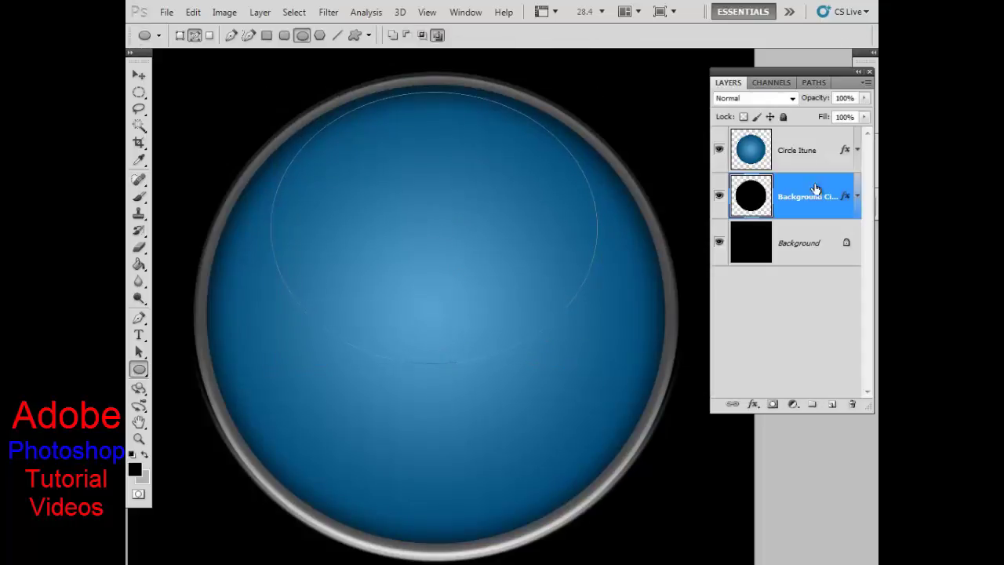
# Create a layer named Reflect above Circle Itune and load the oval path as a selection.
pyautogui.click(816, 157)
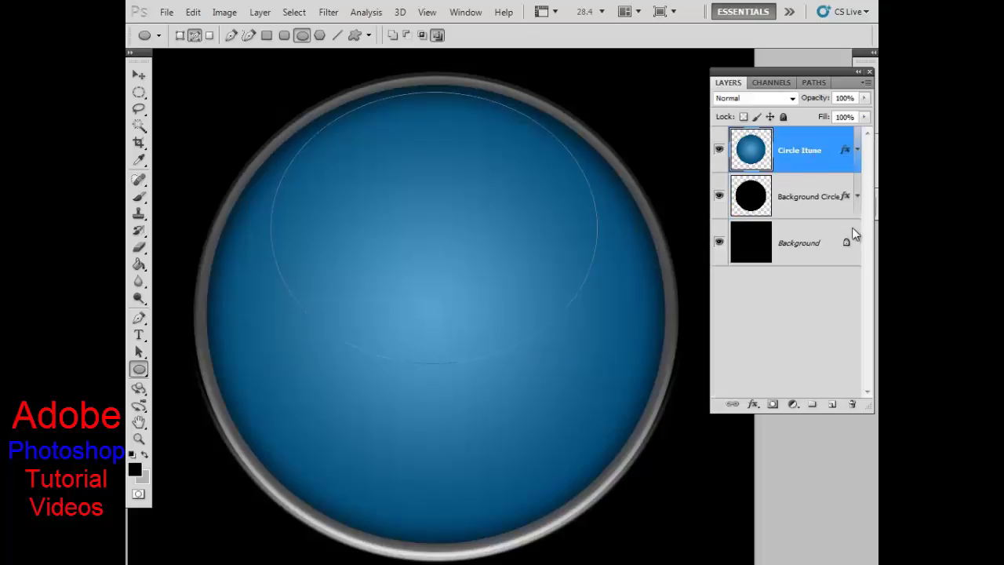
pyautogui.click(832, 404)
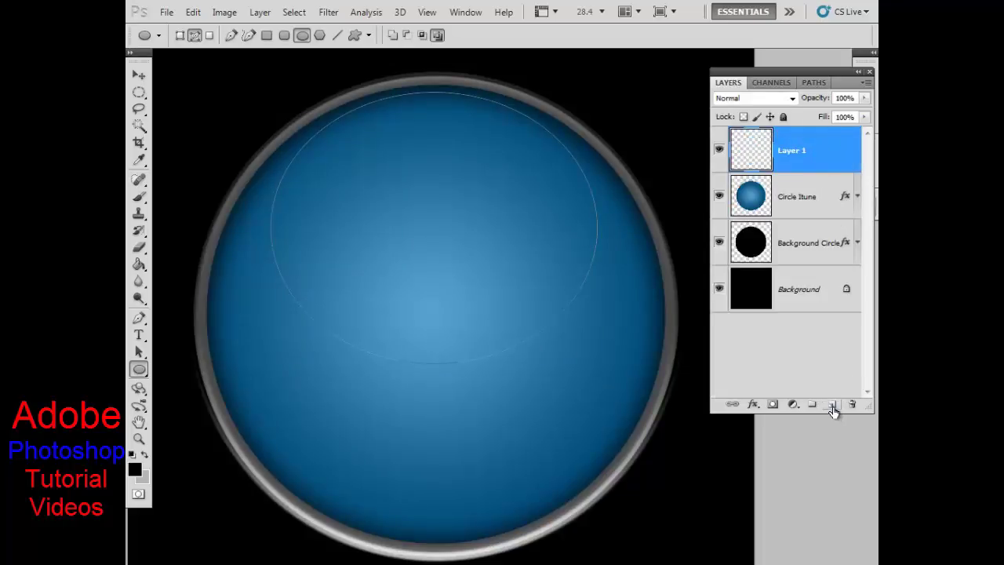
pyautogui.doubleClick(793, 157)
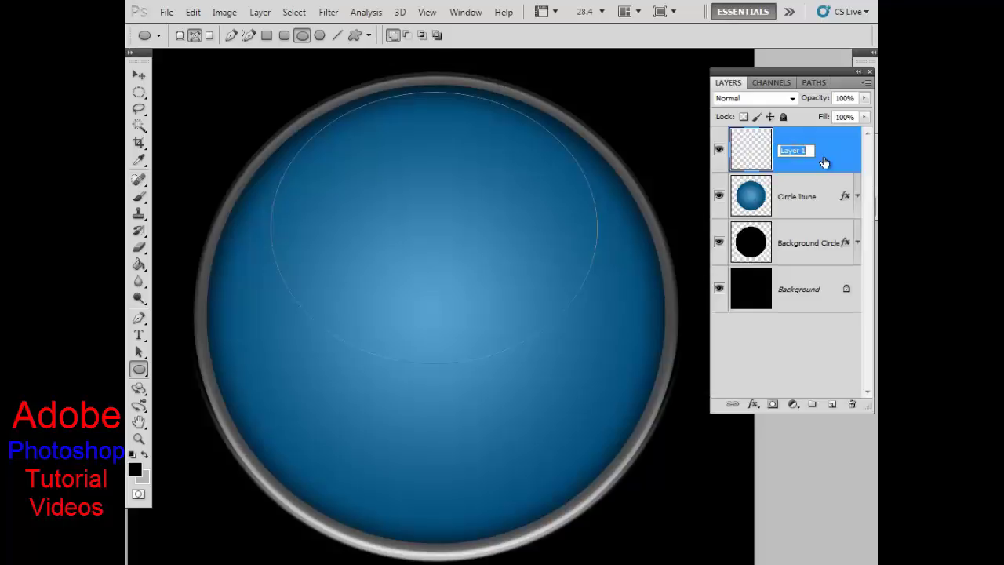
pyautogui.write('Reflect')
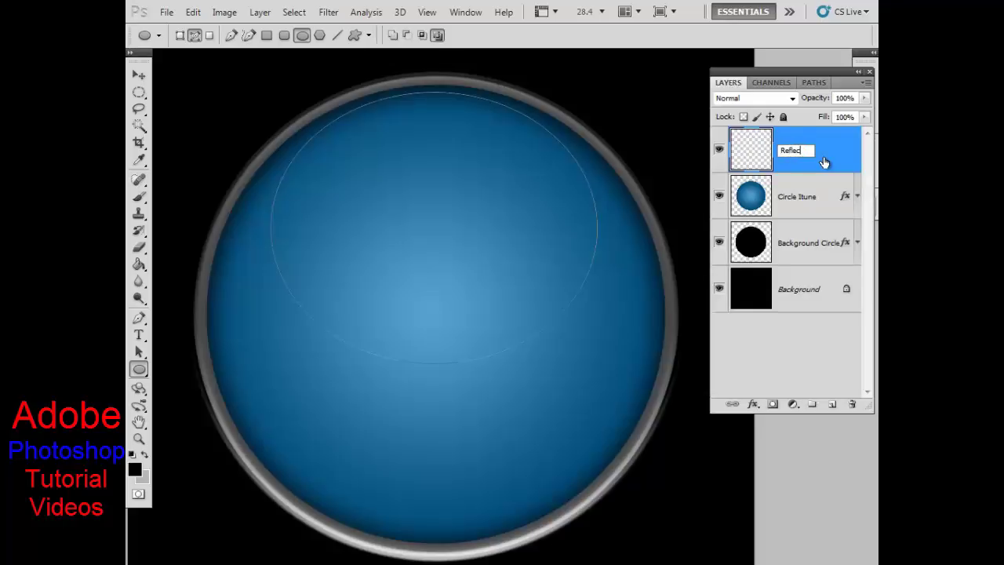
pyautogui.press('Return')
pyautogui.hotkey('ctrl', 'Return')
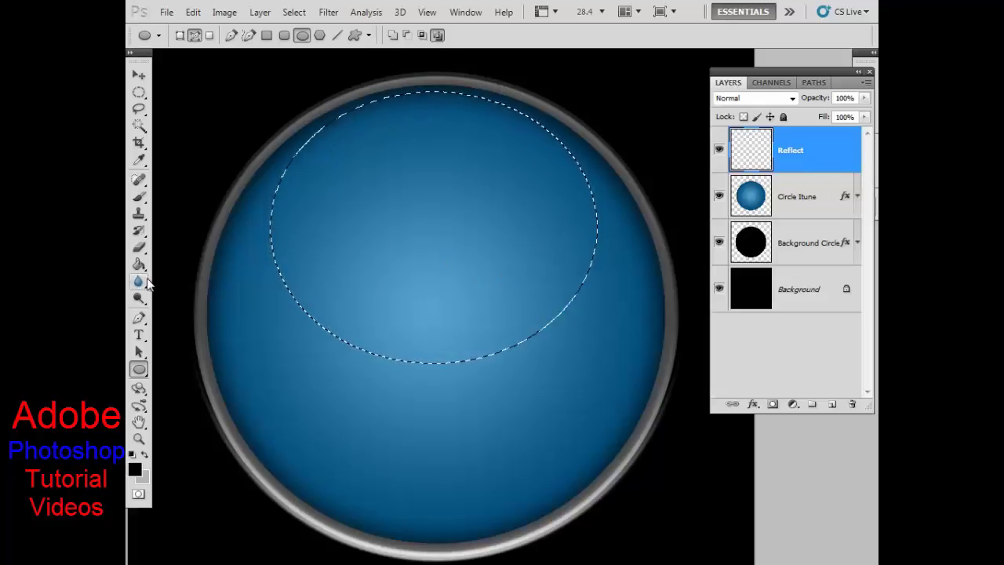
# Fill the oval selection with the Cyan preset linear gradient, dragged from bottom to top.
pyautogui.moveTo(139, 264); pyautogui.dragTo(210, 282)
pyautogui.click(202, 263)
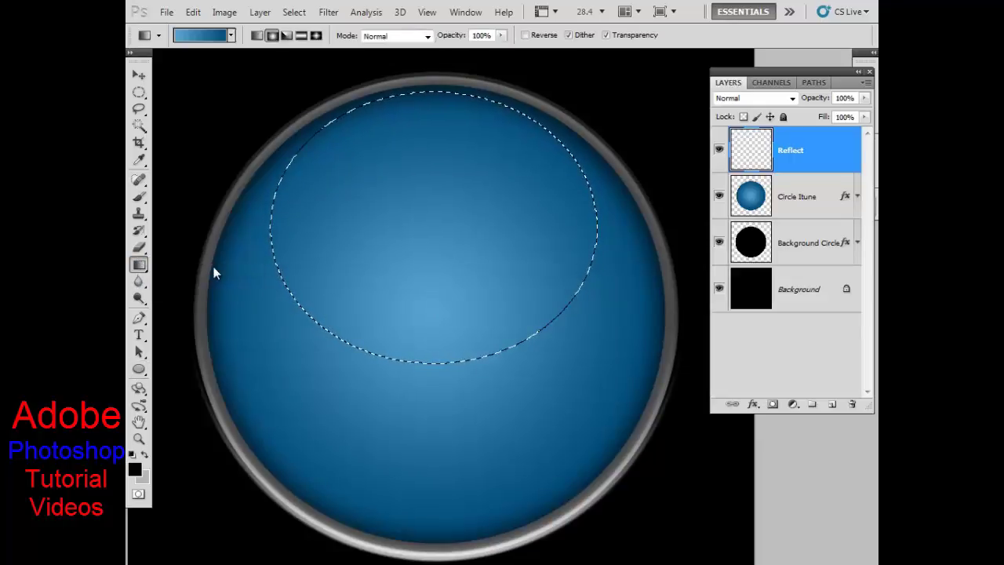
pyautogui.click(197, 39)
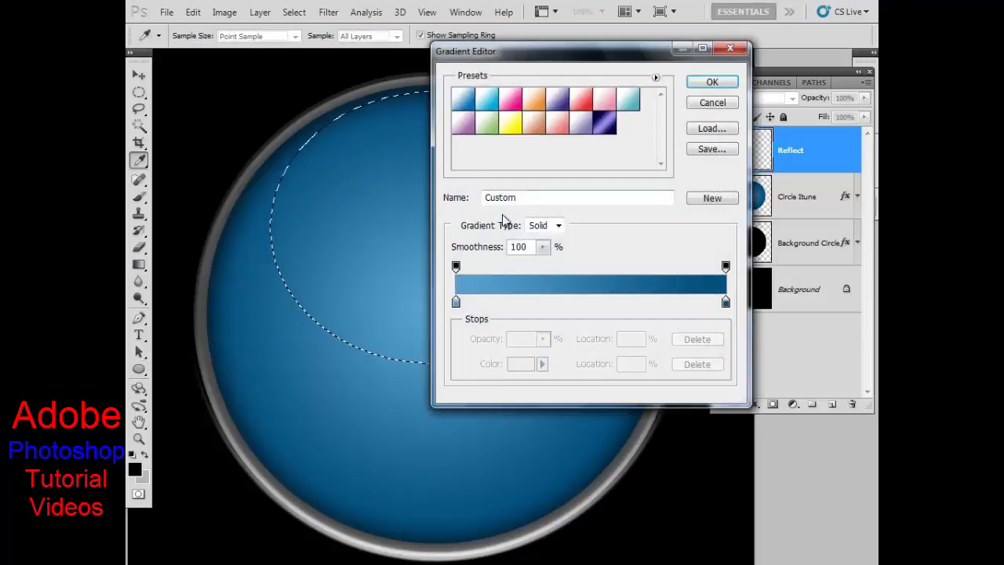
pyautogui.click(484, 104)
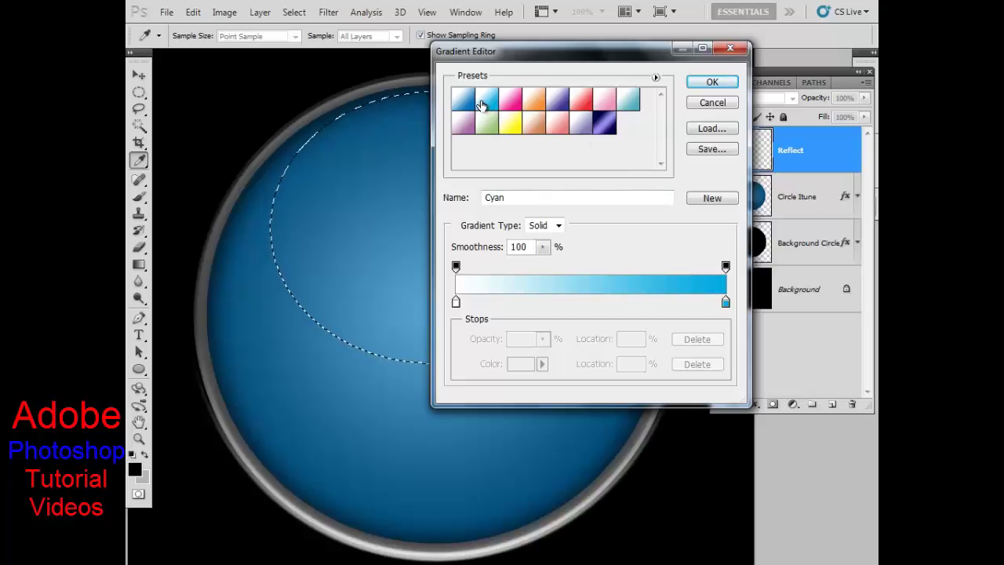
pyautogui.click(710, 83)
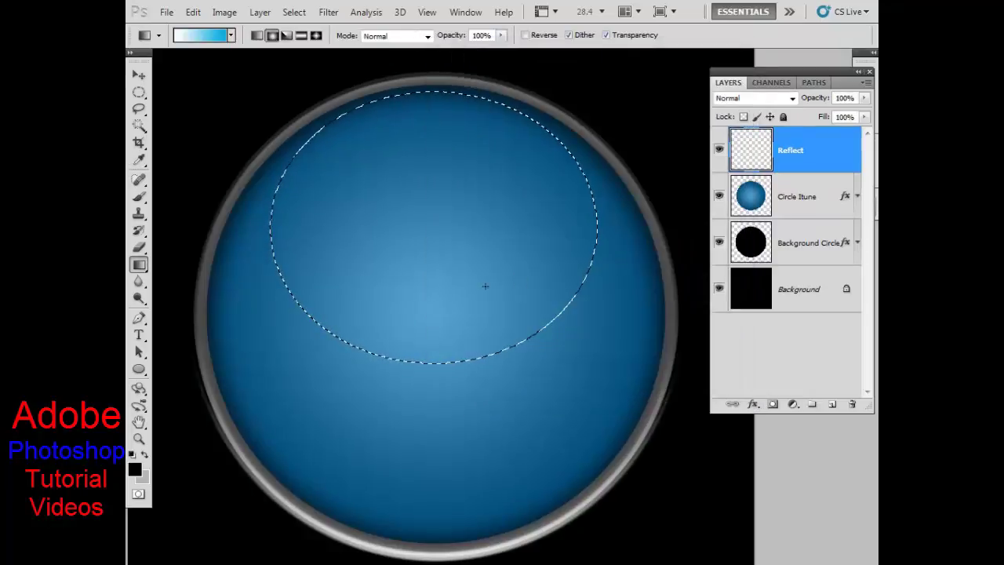
pyautogui.moveTo(426, 360); pyautogui.dragTo(434, 94)
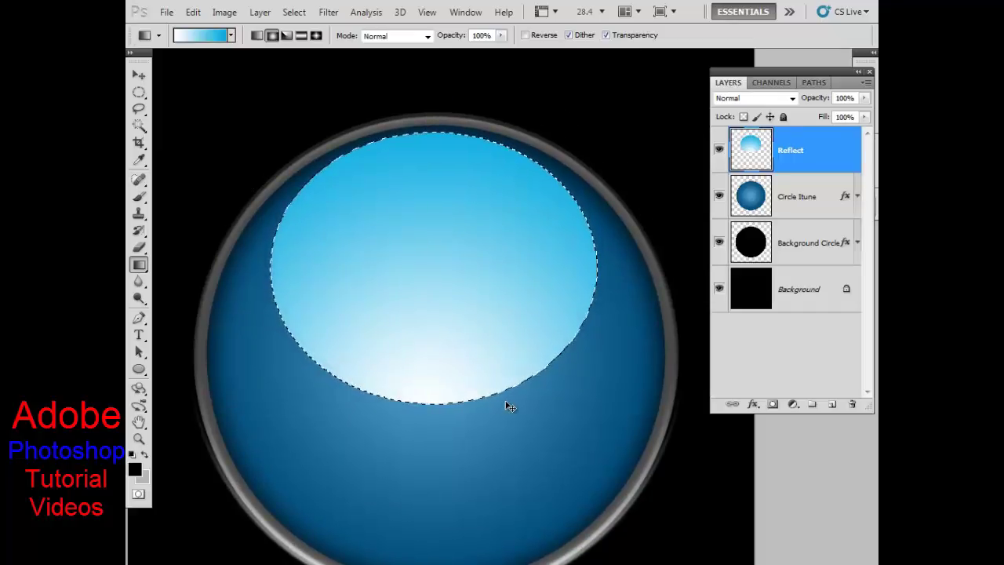
# Undo the fill, redo the gradient from top to bottom, and pan the orb back into view.
pyautogui.hotkey('ctrl', 'z')
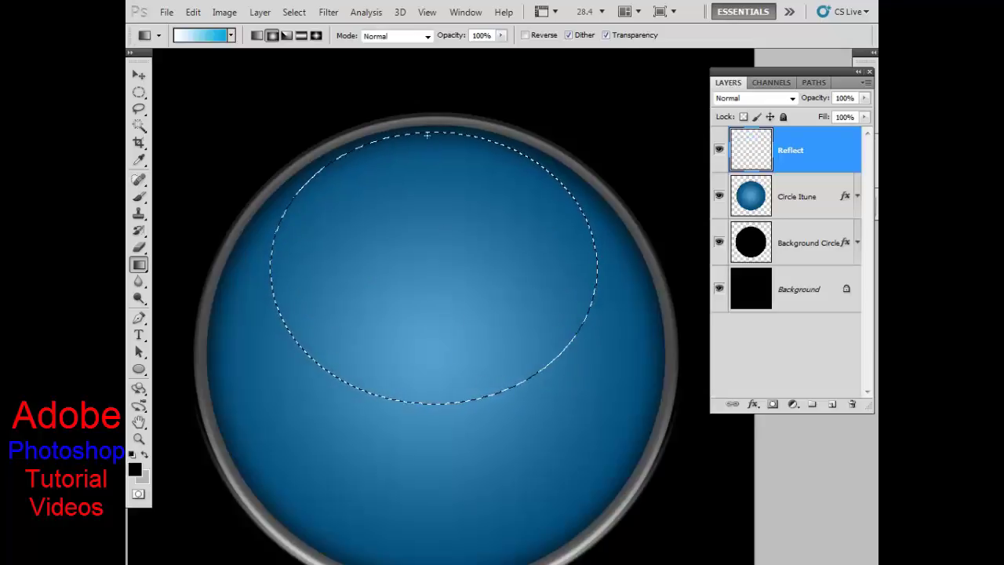
pyautogui.moveTo(425, 131)
pyautogui.mouseDown()
pyautogui.moveTo(425, 391)
pyautogui.moveTo(467, 363)
pyautogui.mouseUp()
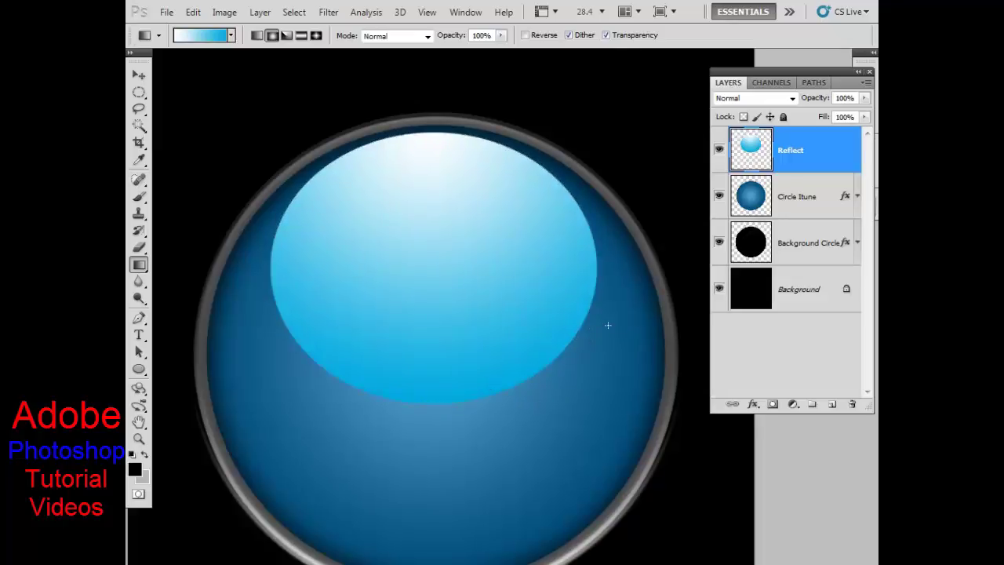
pyautogui.moveTo(495, 320); pyautogui.dragTo(497, 270)
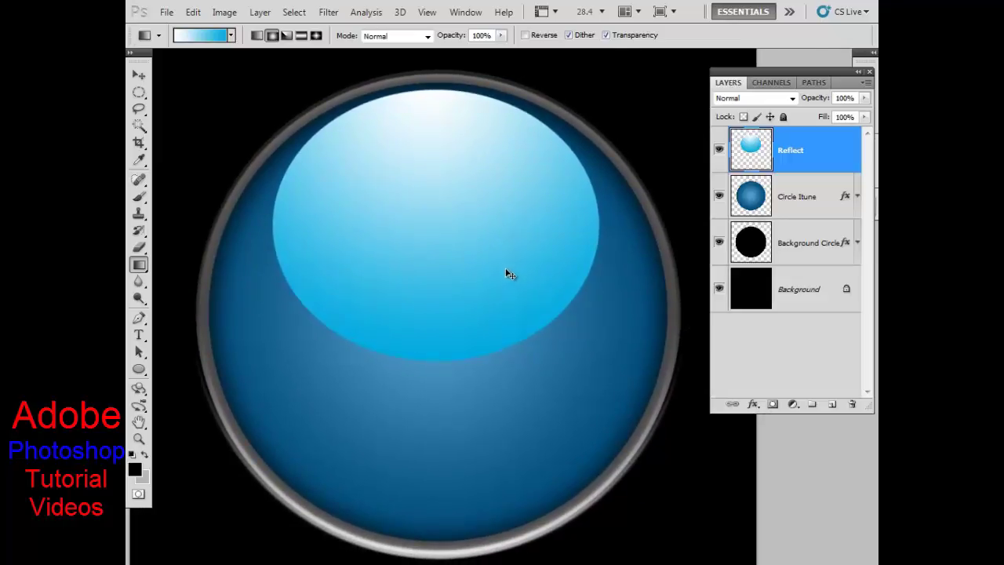
# Enlarge the Reflect highlight oval to about 104% and move it slightly lower on the sphere.
pyautogui.hotkey('ctrl', 't')
pyautogui.moveTo(598, 362); pyautogui.dragTo(601, 368)
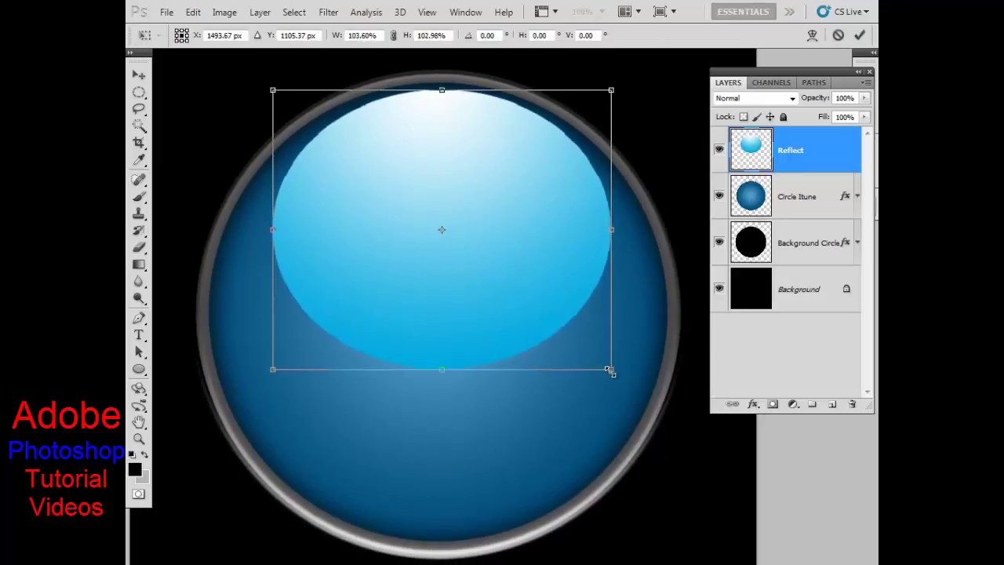
pyautogui.press('Escape')
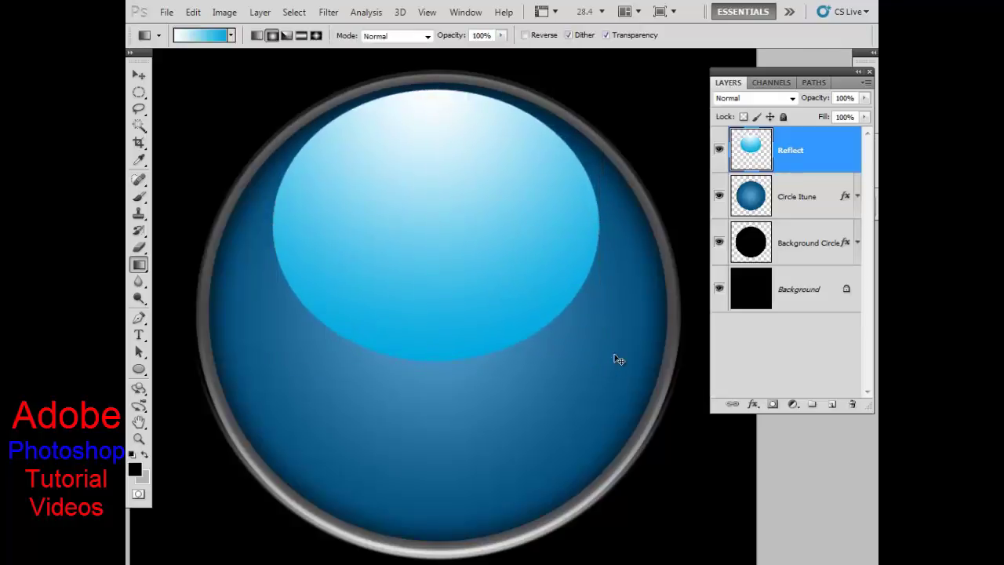
pyautogui.hotkey('ctrl', 't')
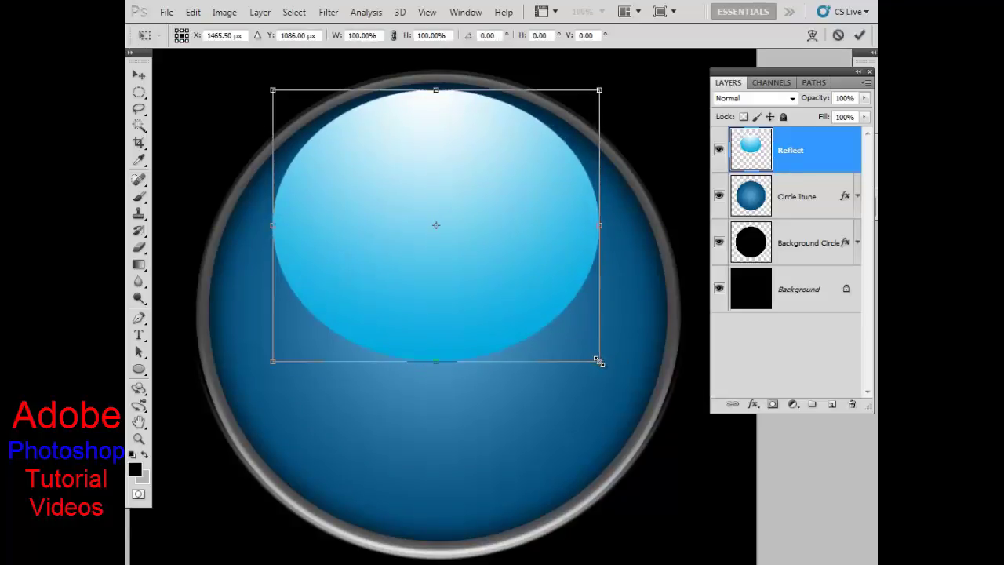
pyautogui.moveTo(598, 361); pyautogui.dragTo(607, 364)
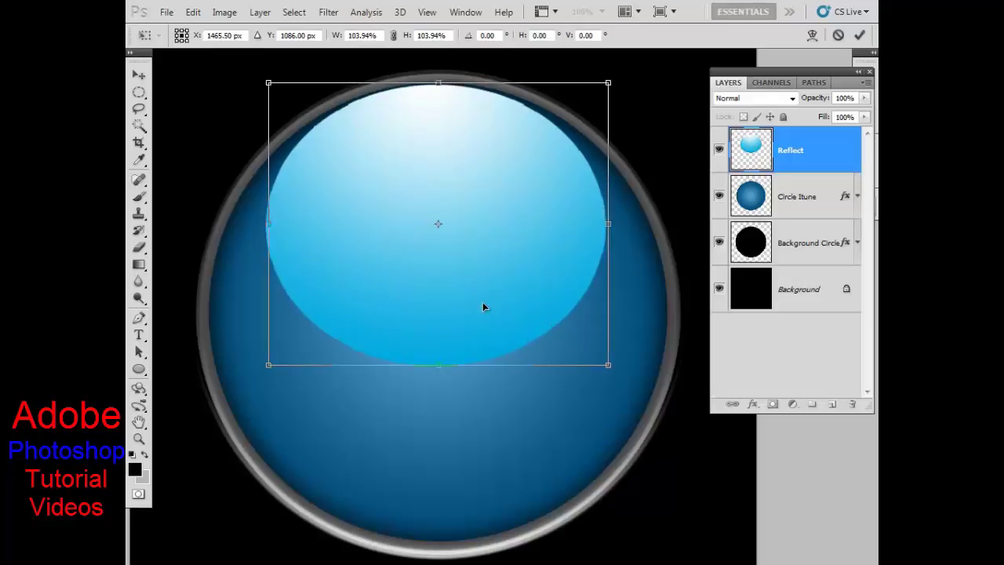
pyautogui.moveTo(483, 306); pyautogui.dragTo(477, 308)
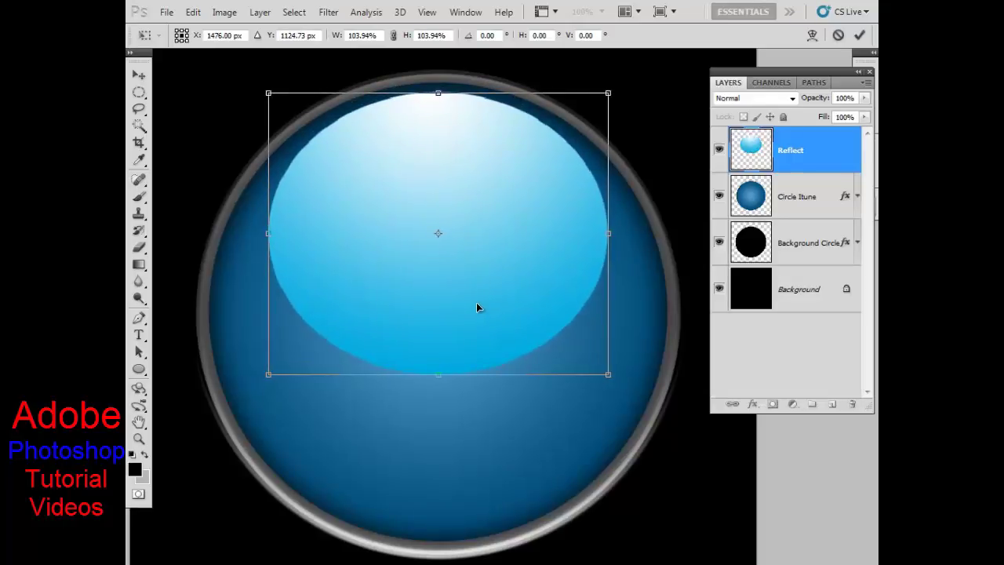
pyautogui.press('Return')
pyautogui.press('g')
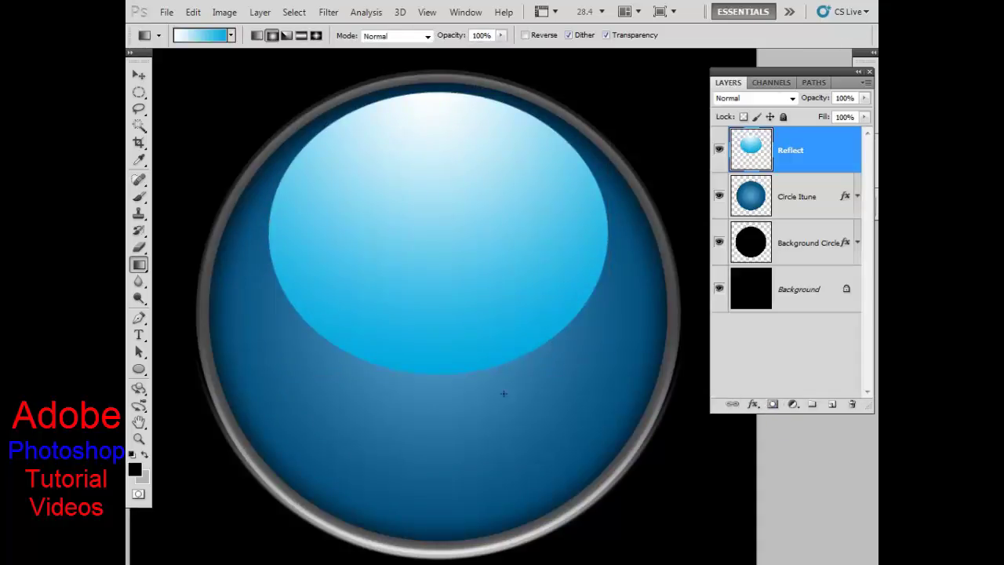
# Add a layer mask to Reflect and set the gradient to white-to-black.
pyautogui.click(774, 404)
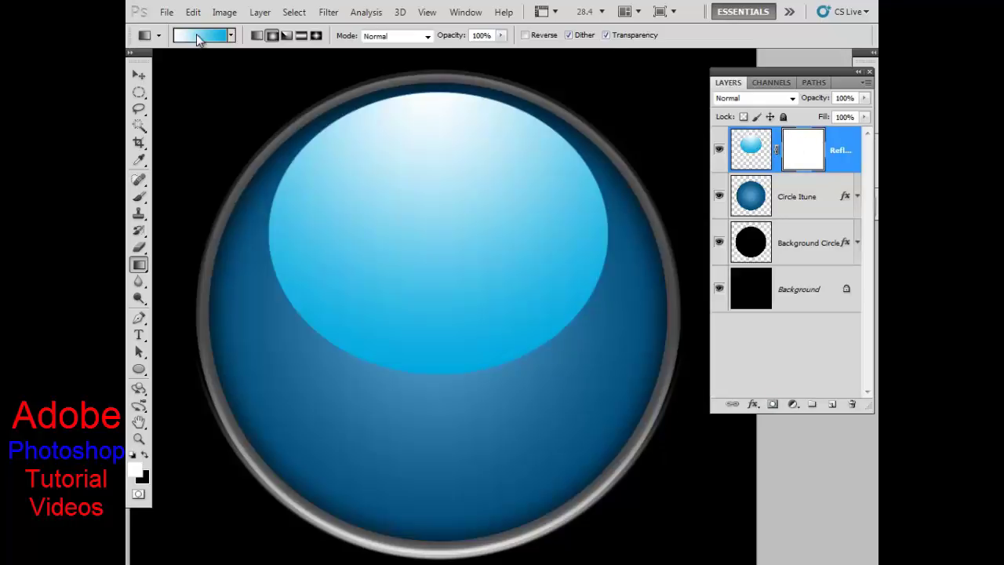
pyautogui.click(200, 35)
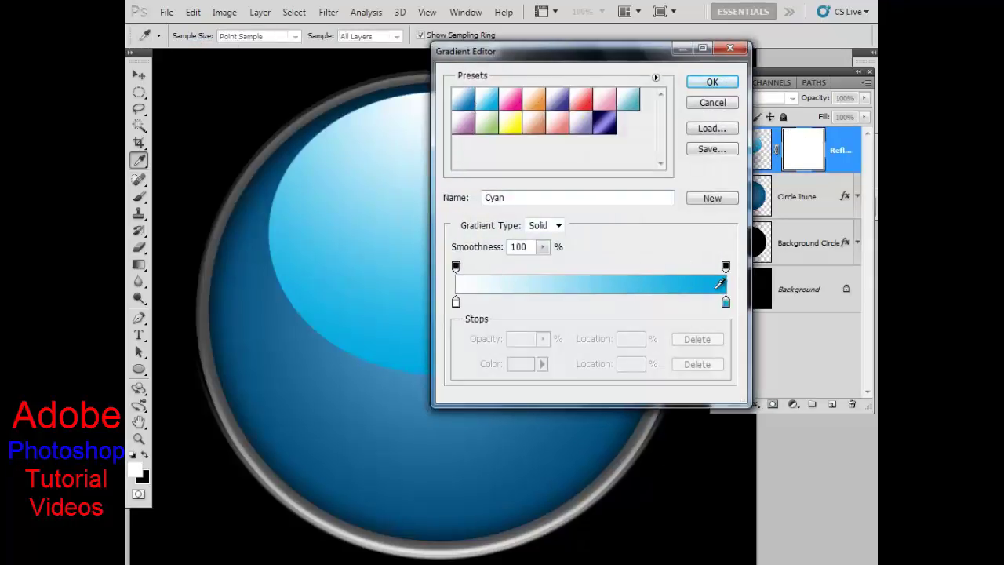
pyautogui.doubleClick(725, 304)
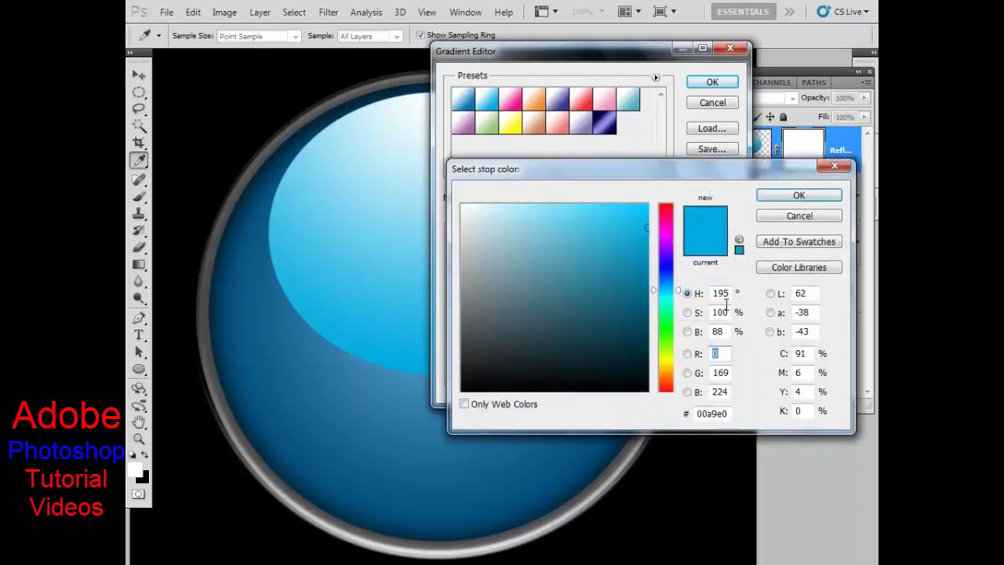
pyautogui.moveTo(540, 346); pyautogui.dragTo(462, 390)
pyautogui.click(787, 198)
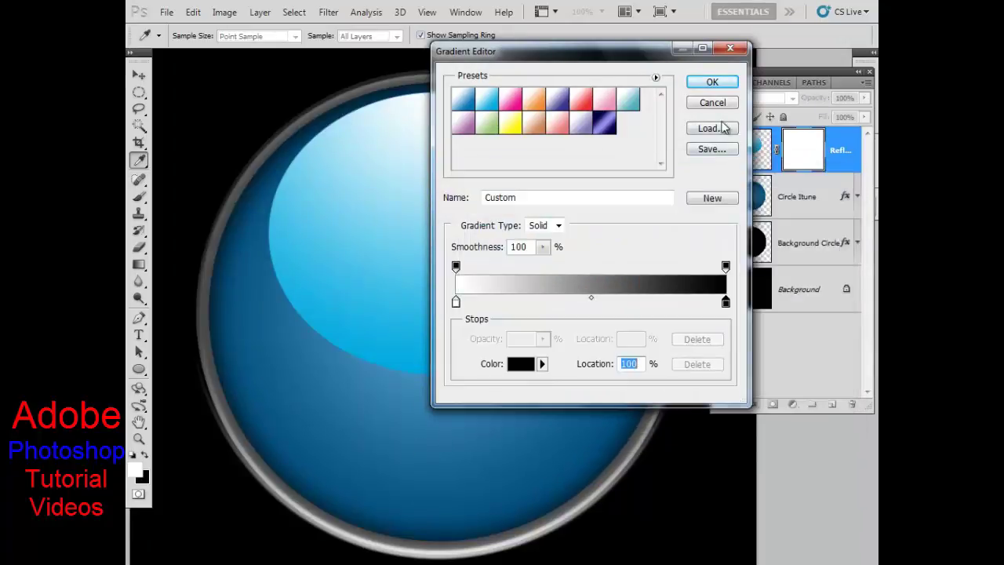
pyautogui.click(712, 83)
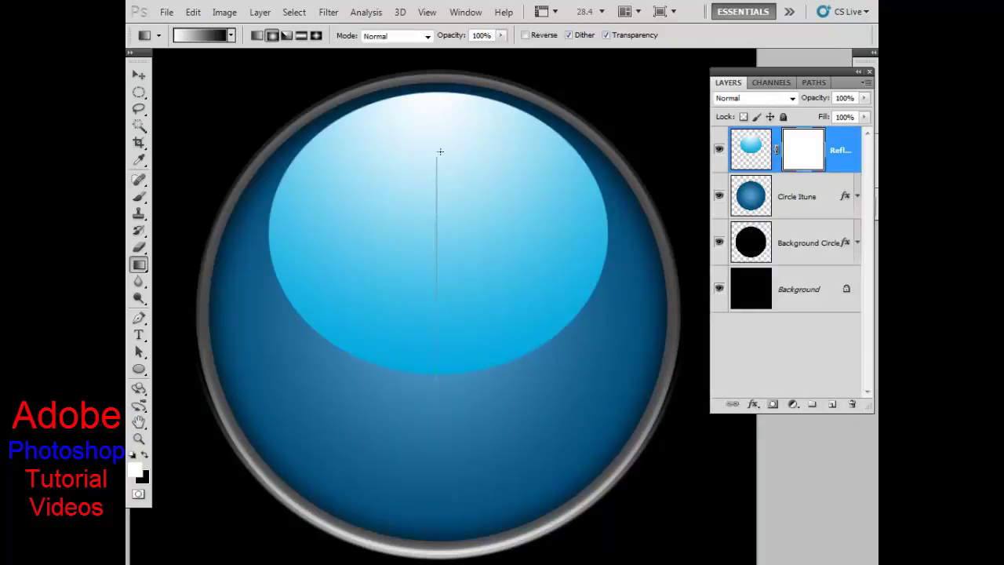
# Draw a top-to-bottom linear gradient on the mask so the highlight fades out downward.
pyautogui.moveTo(442, 111); pyautogui.dragTo(471, 368)
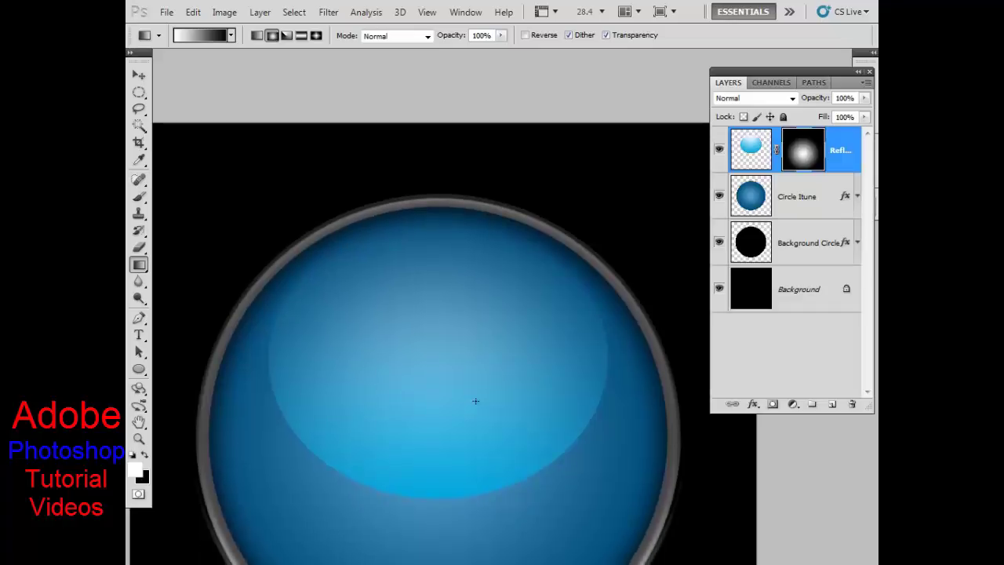
pyautogui.scroll(-3, 475, 390)
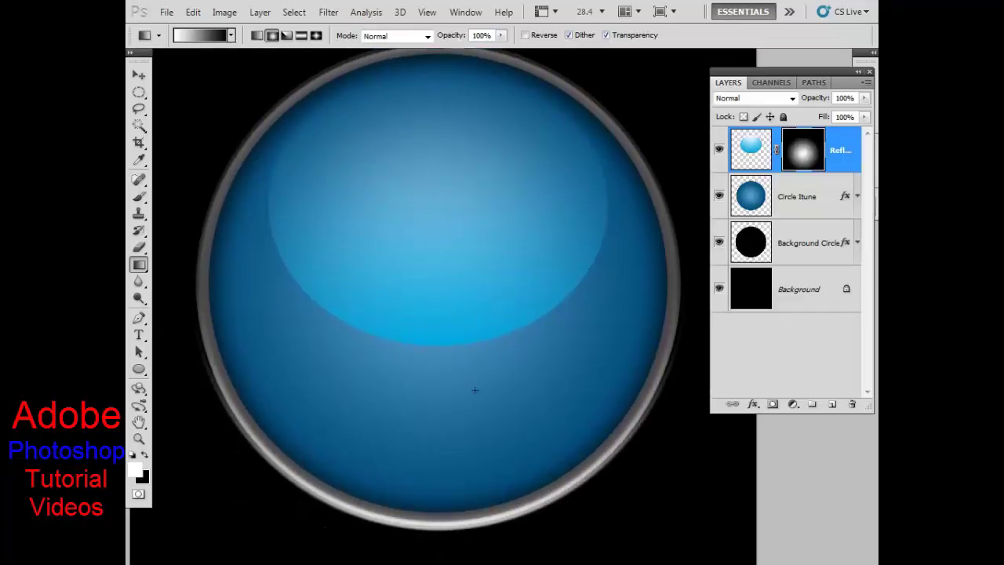
pyautogui.hotkey('ctrl', 'z')
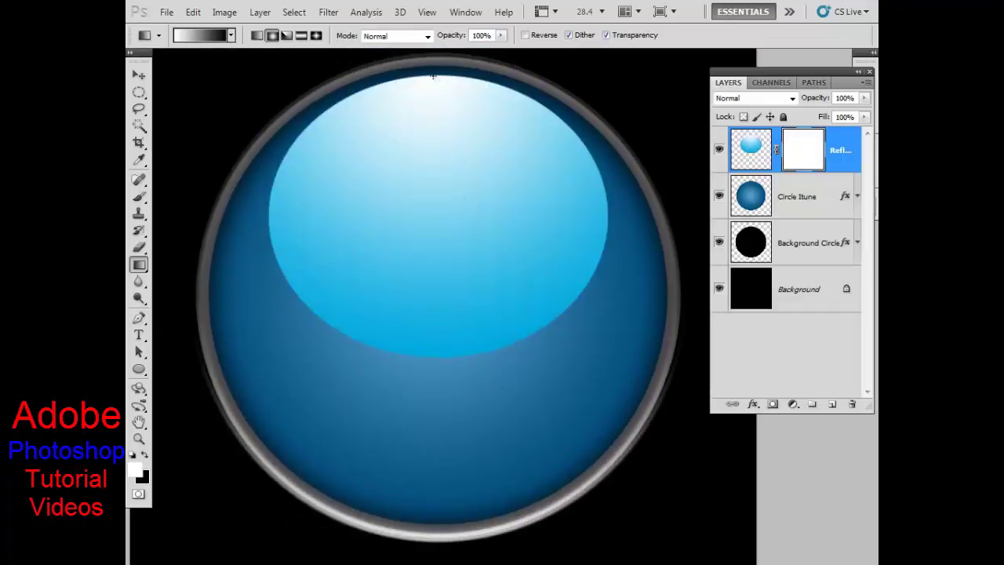
pyautogui.moveTo(430, 76); pyautogui.dragTo(429, 204)
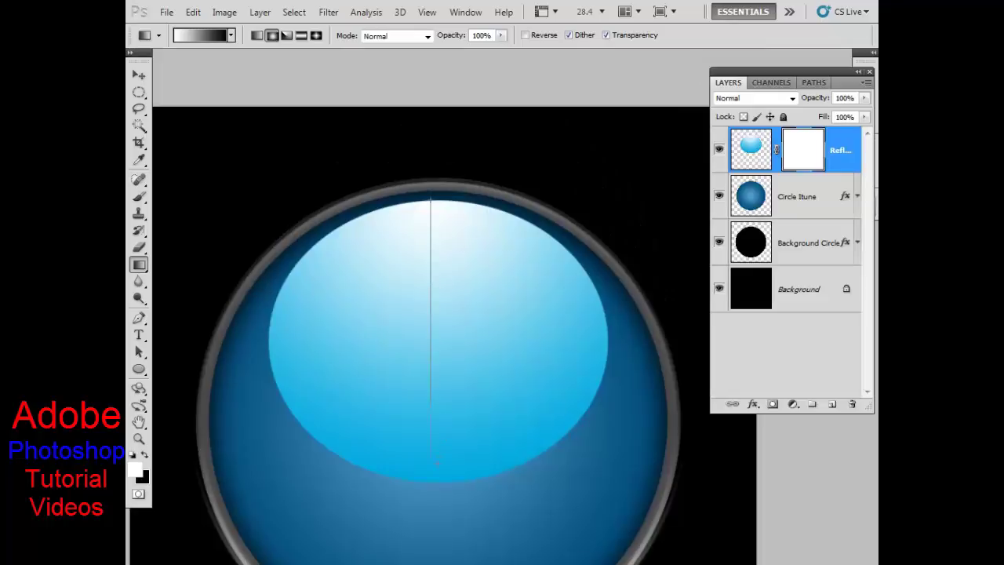
pyautogui.moveTo(439, 483); pyautogui.dragTo(448, 462)
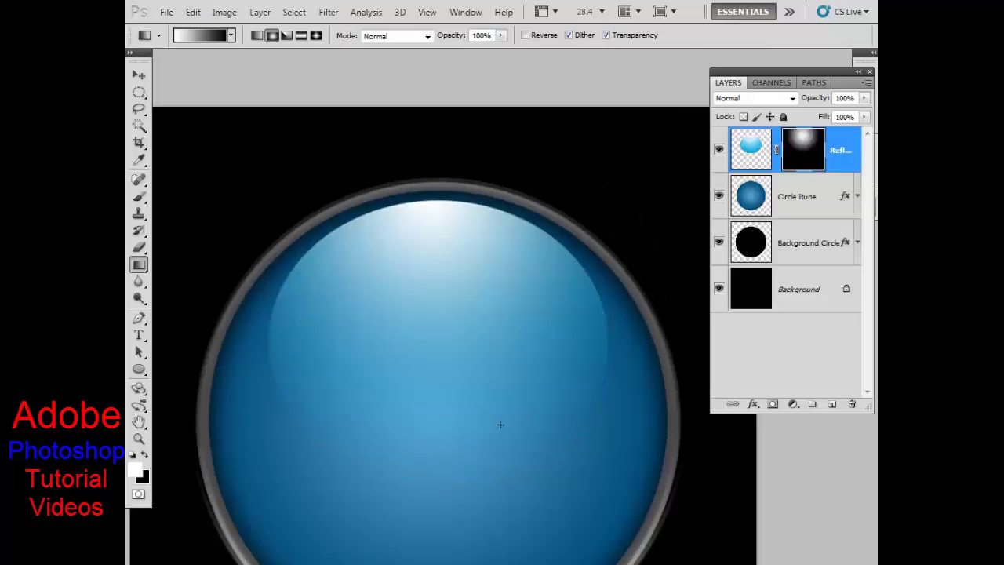
pyautogui.scroll(-1, 448, 332)
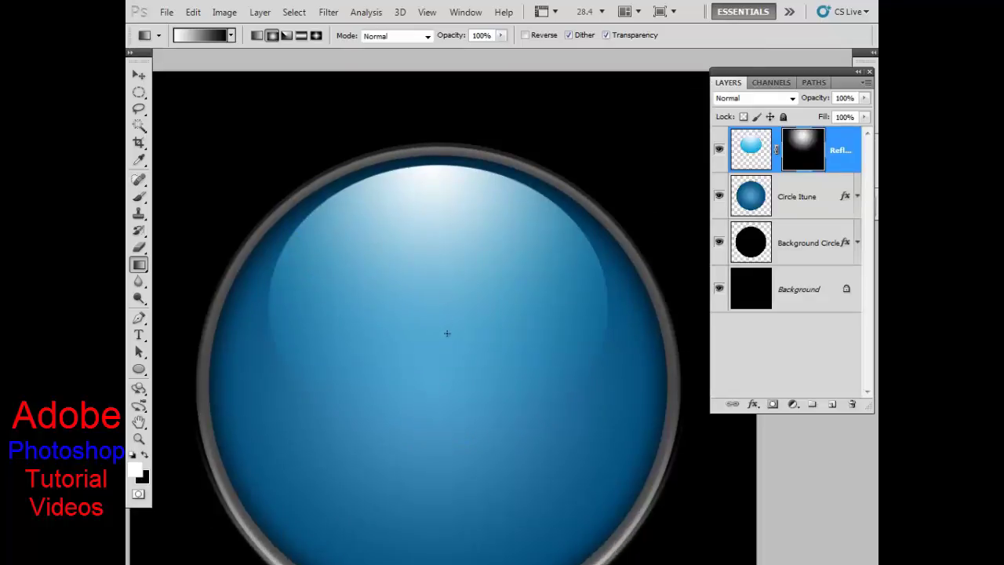
pyautogui.scroll(-3, 445, 323)
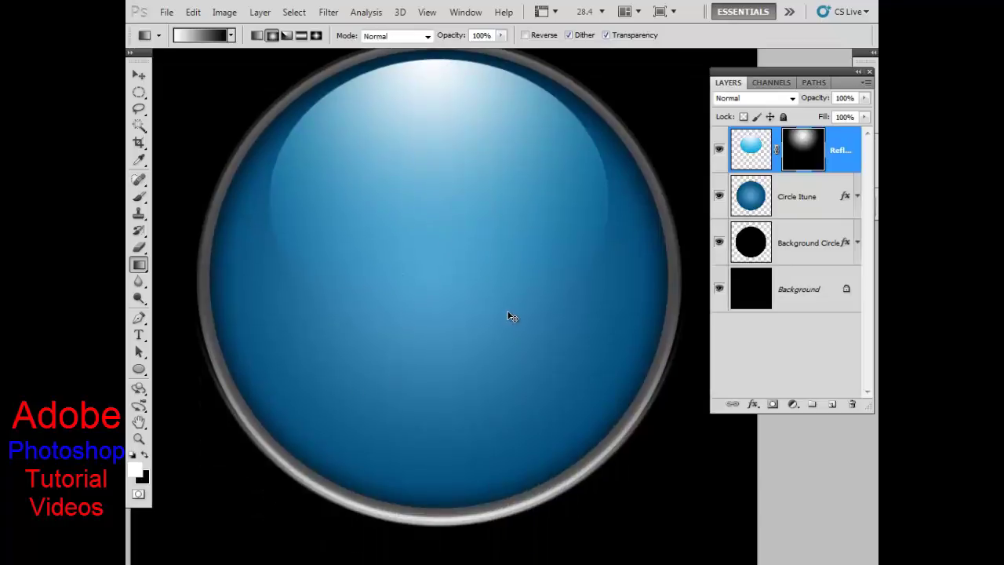
pyautogui.scroll(-2, 505, 314)
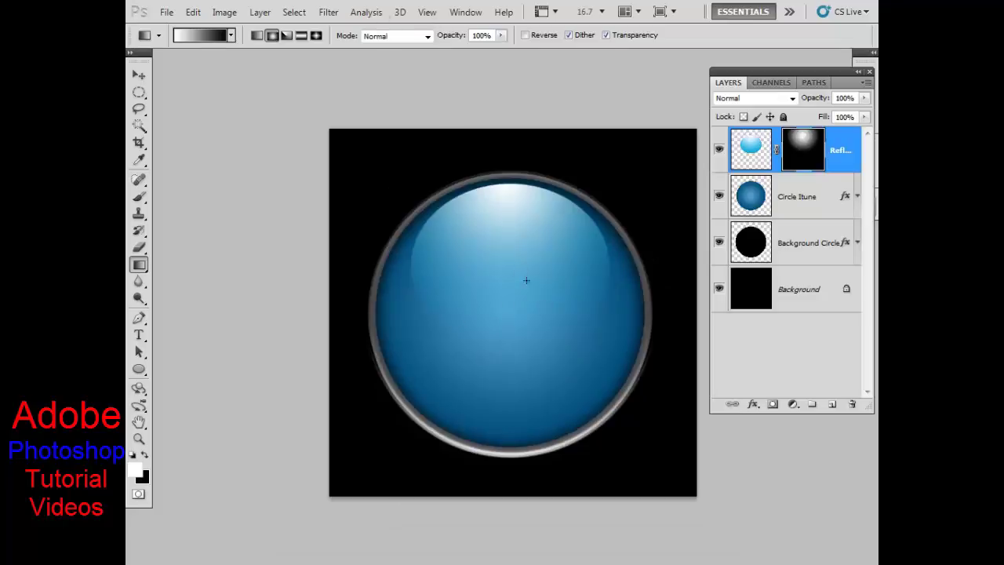
# Draw the beamed music note custom shape as a path across the sphere's centre.
pyautogui.moveTo(139, 369); pyautogui.dragTo(231, 446)
pyautogui.click(230, 441)
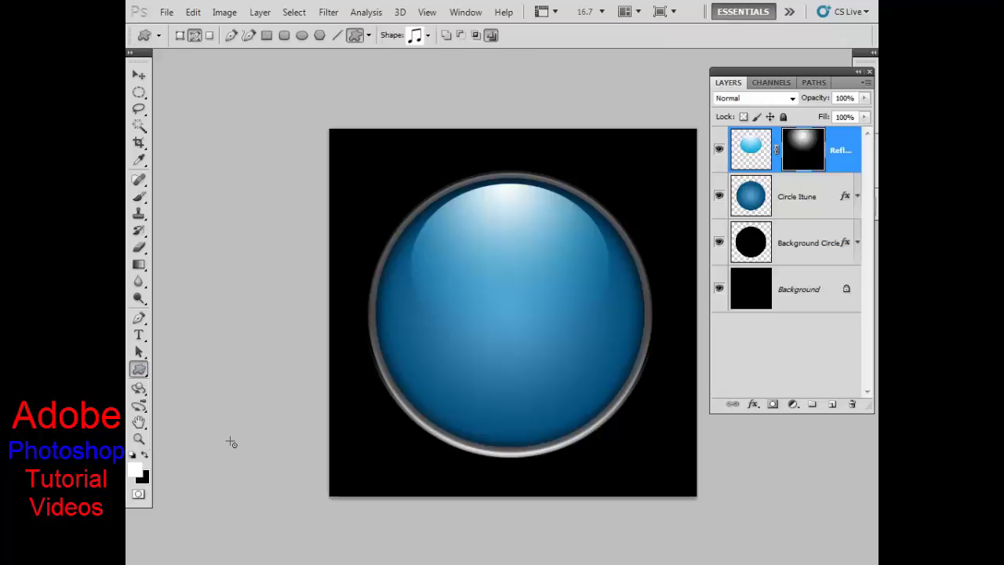
pyautogui.click(427, 37)
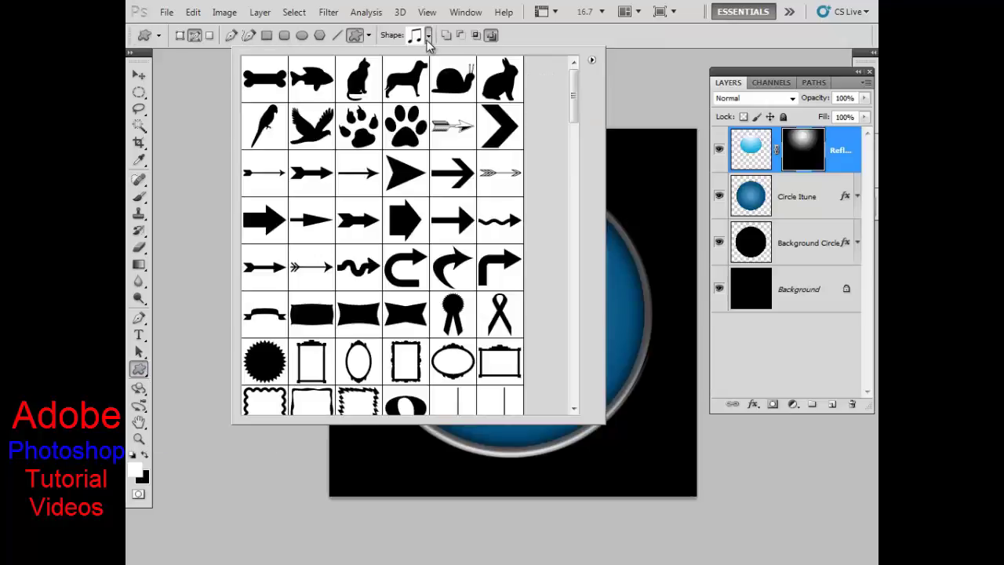
pyautogui.moveTo(576, 109)
pyautogui.mouseDown()
pyautogui.moveTo(576, 168)
pyautogui.moveTo(576, 145)
pyautogui.mouseUp()
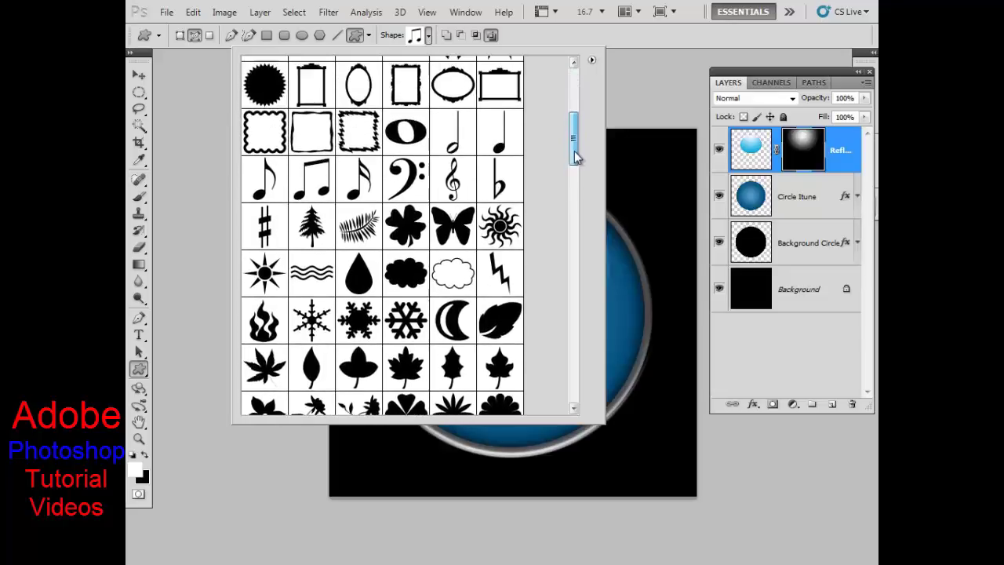
pyautogui.click(323, 191)
pyautogui.click(670, 52)
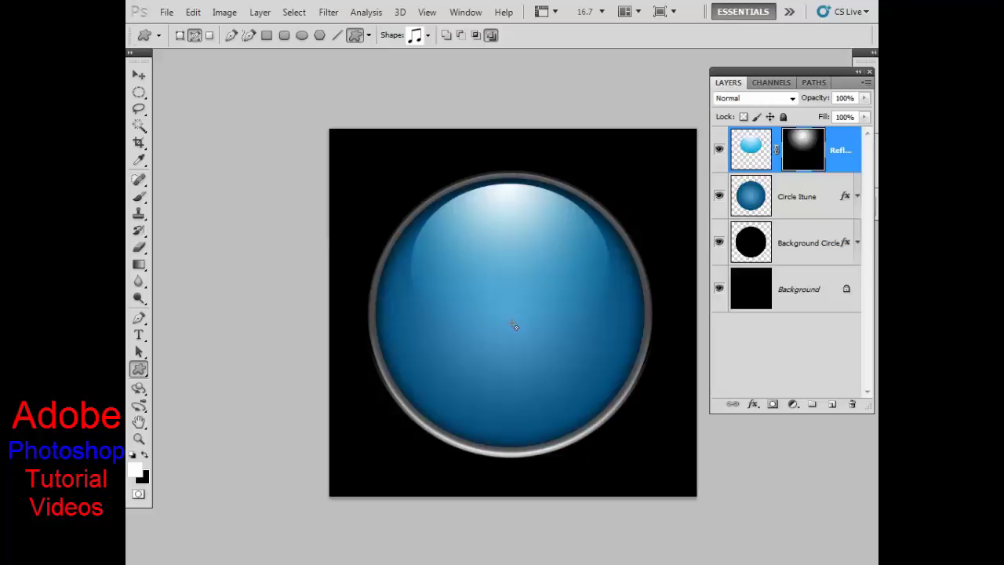
pyautogui.moveTo(538, 351)
pyautogui.mouseDown()
pyautogui.moveTo(604, 411)
pyautogui.moveTo(587, 376)
pyautogui.mouseUp()
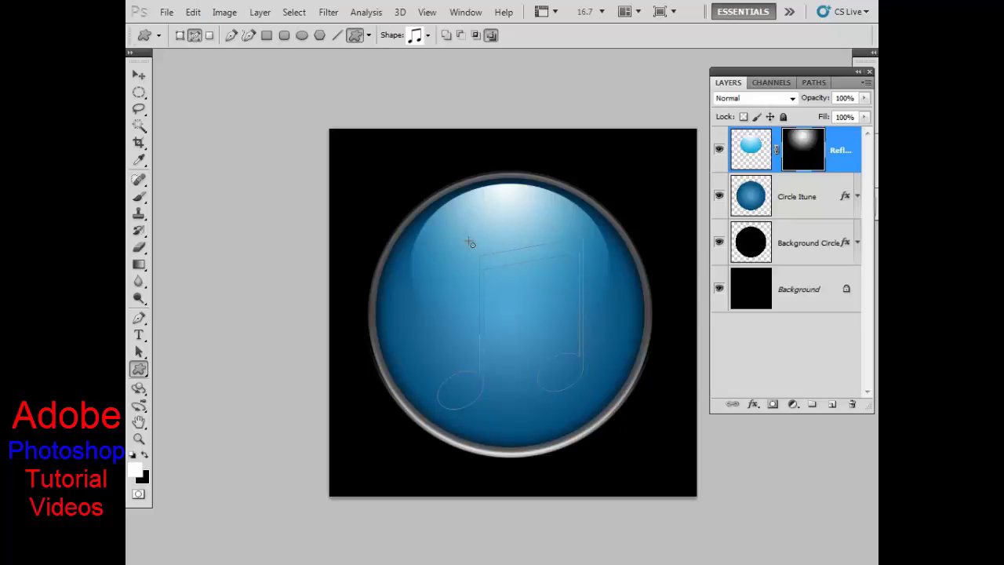
# Nudge the music note path up and left with the Path Selection Tool.
pyautogui.click(139, 352)
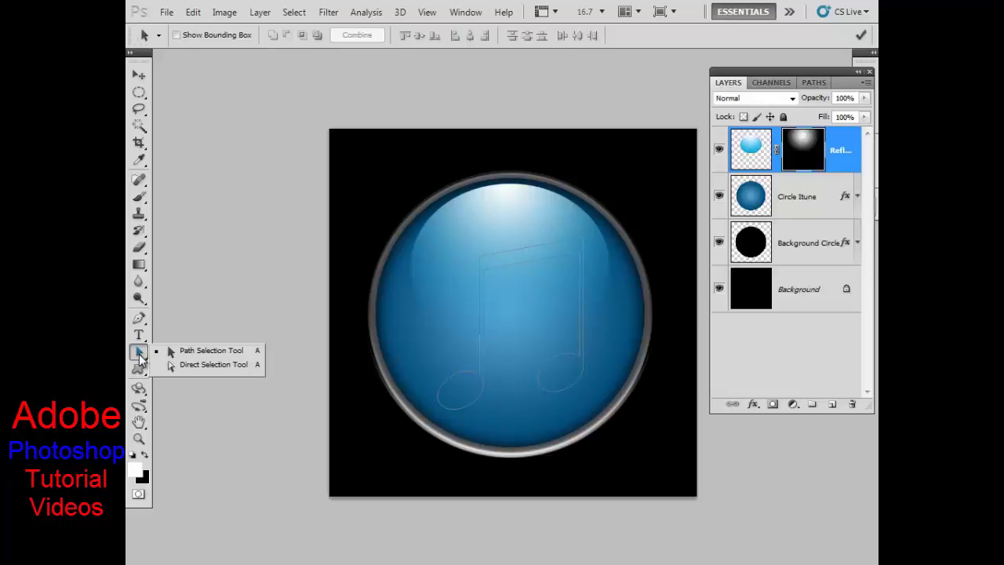
pyautogui.click(222, 352)
pyautogui.moveTo(497, 267); pyautogui.dragTo(489, 258)
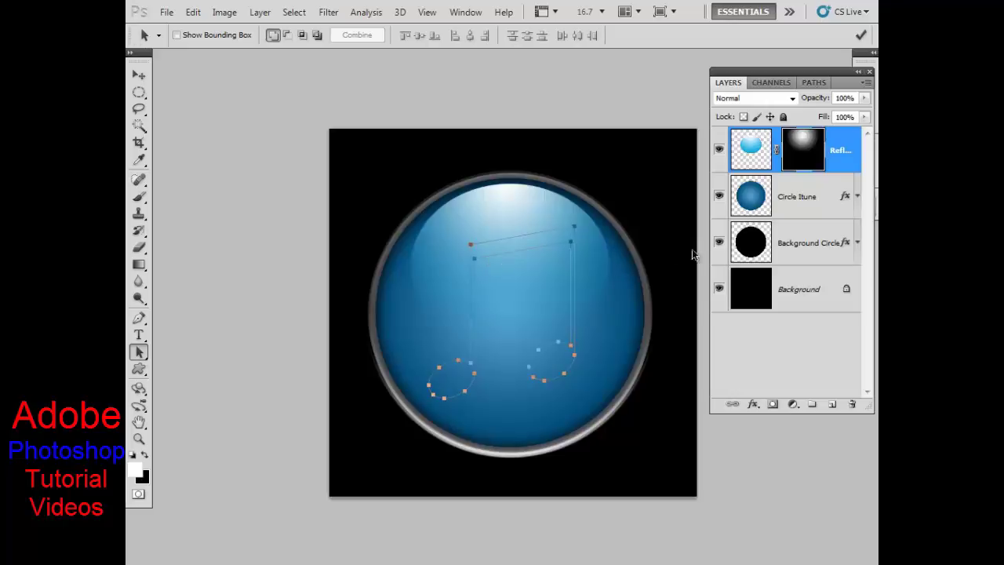
# Load the note path as a selection and add a new layer named 'Music'.
pyautogui.hotkey('ctrl', 'Return')
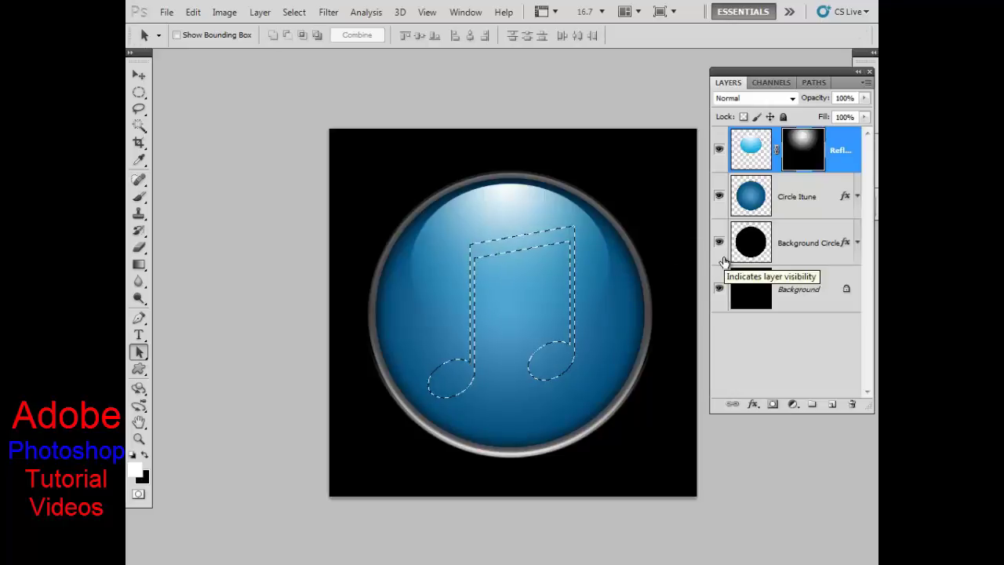
pyautogui.click(833, 404)
pyautogui.press('d')
pyautogui.doubleClick(792, 151)
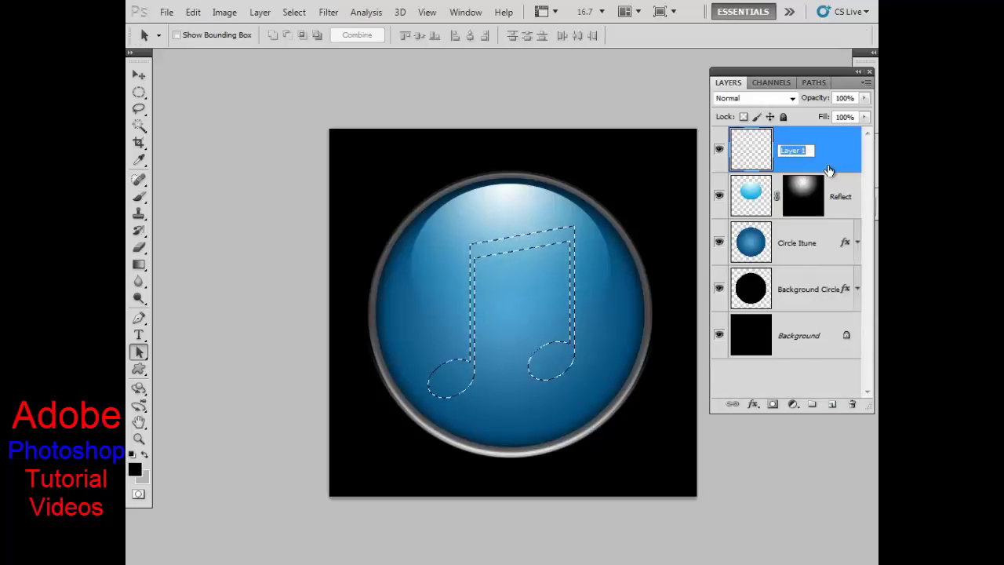
pyautogui.write('Music')
pyautogui.press('Return')
# Set up a linear gradient whose right stop is grey #b4b4b4.
pyautogui.click(139, 265)
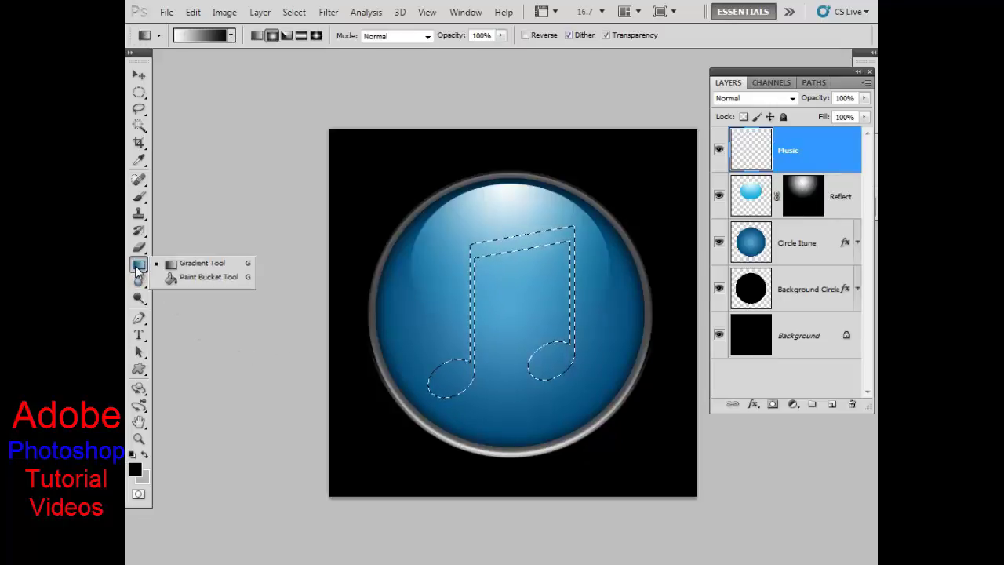
pyautogui.click(216, 266)
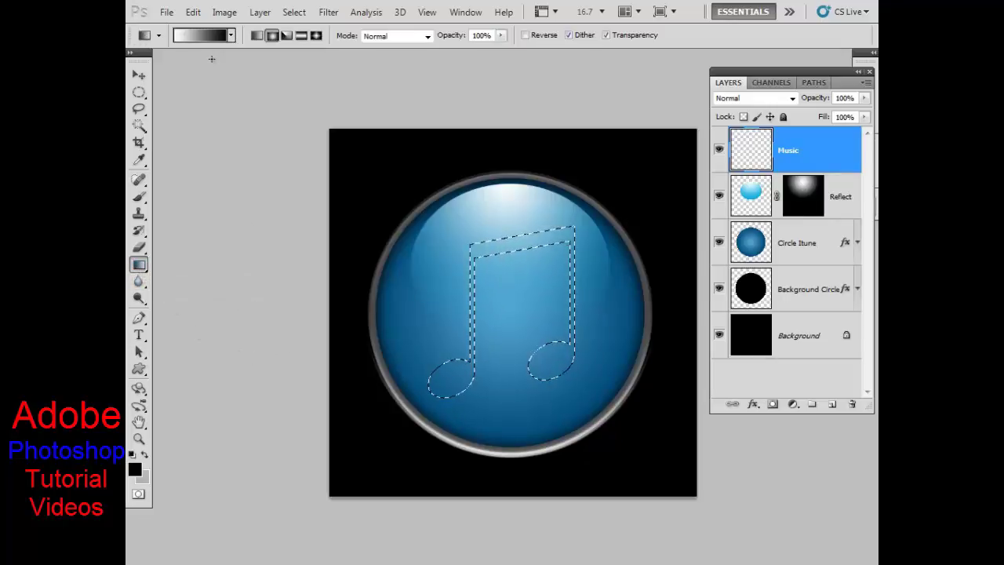
pyautogui.click(206, 35)
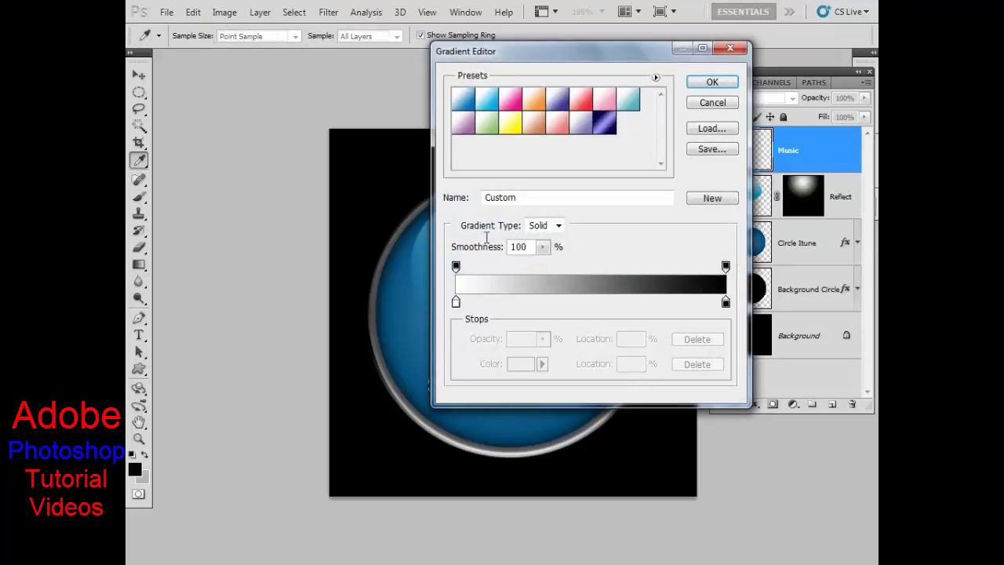
pyautogui.doubleClick(726, 304)
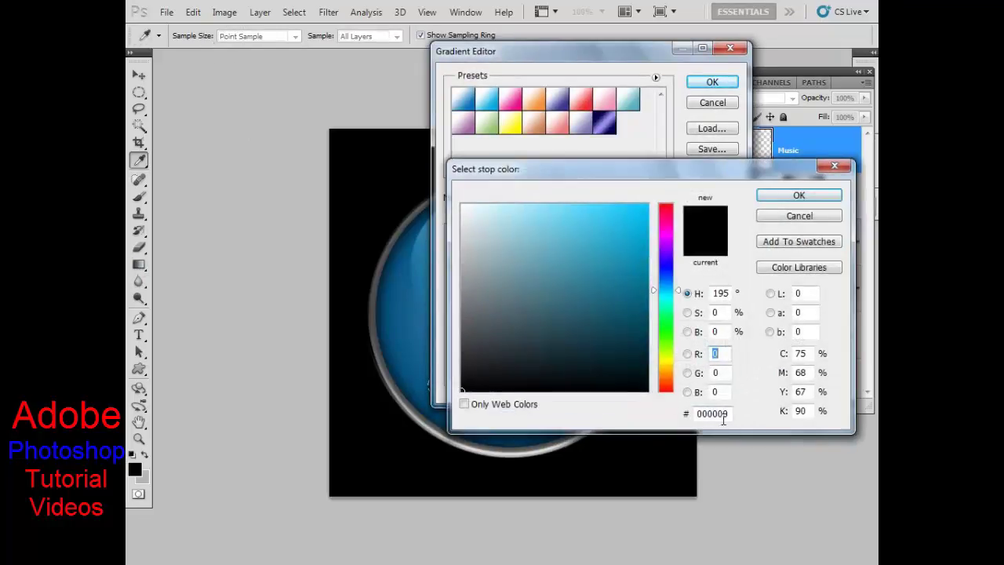
pyautogui.doubleClick(722, 414)
pyautogui.write('b')
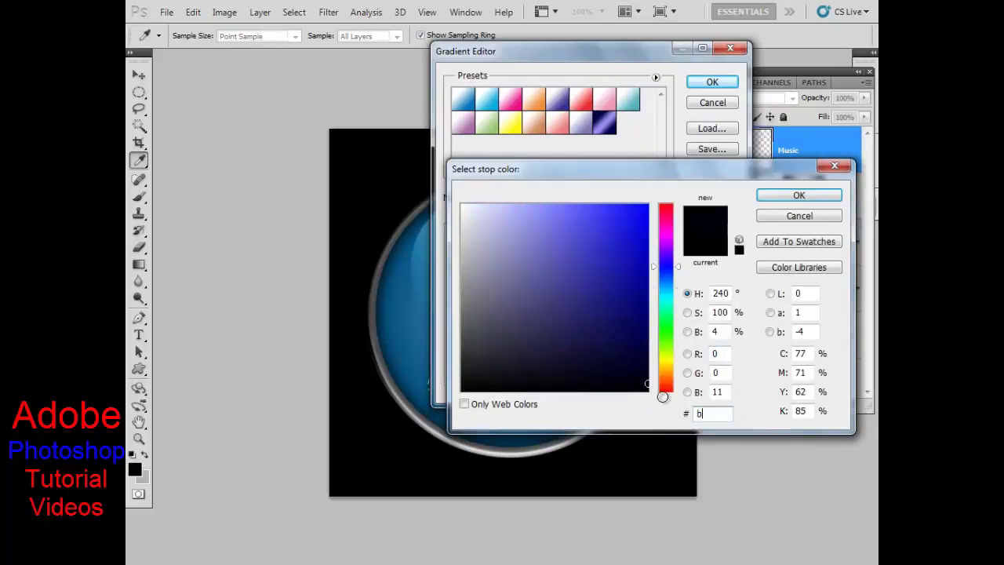
pyautogui.write('4b4b4')
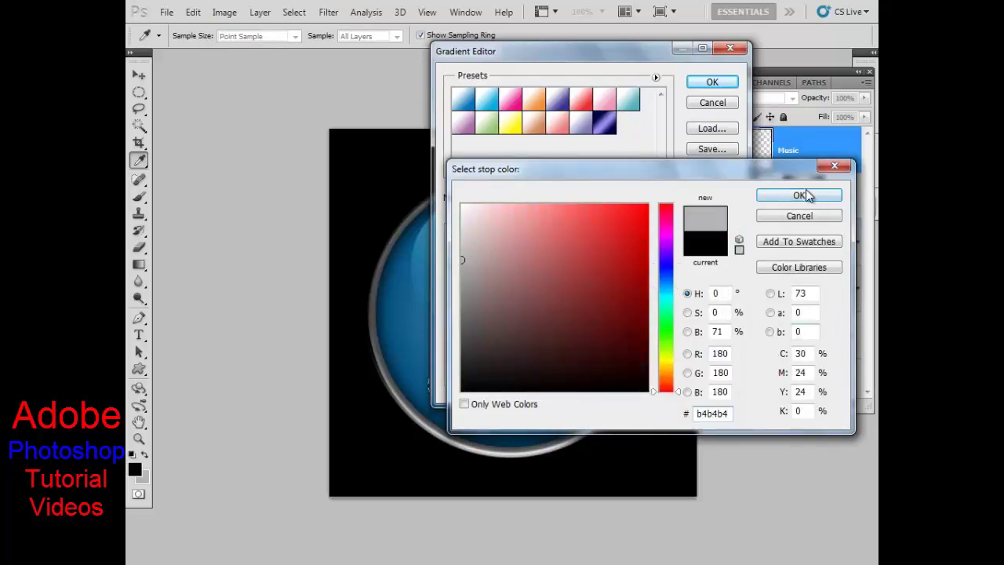
pyautogui.click(800, 196)
pyautogui.click(713, 83)
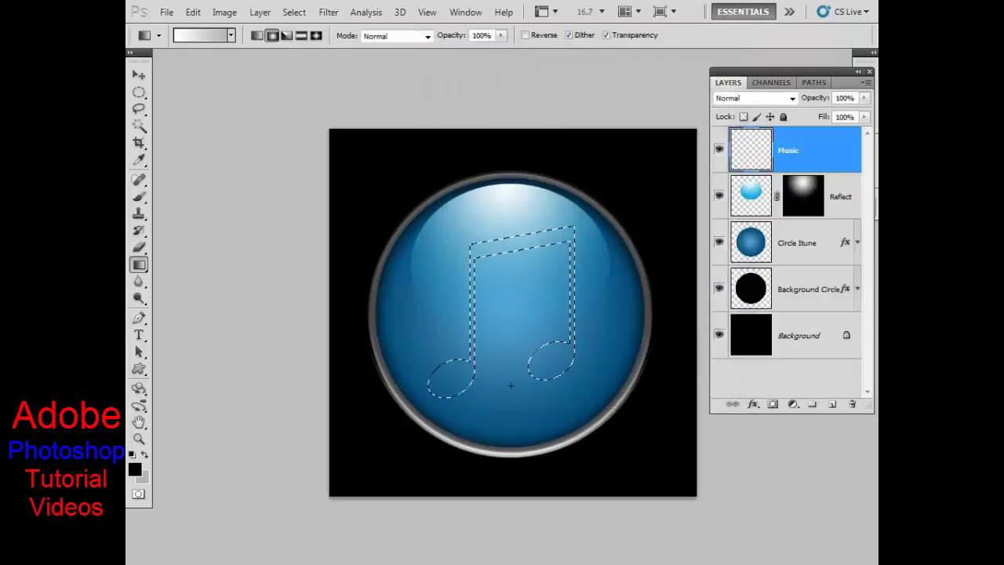
# Fill the note selection with the gradient from its top bar downward, then deselect.
pyautogui.moveTo(513, 235); pyautogui.dragTo(504, 401)
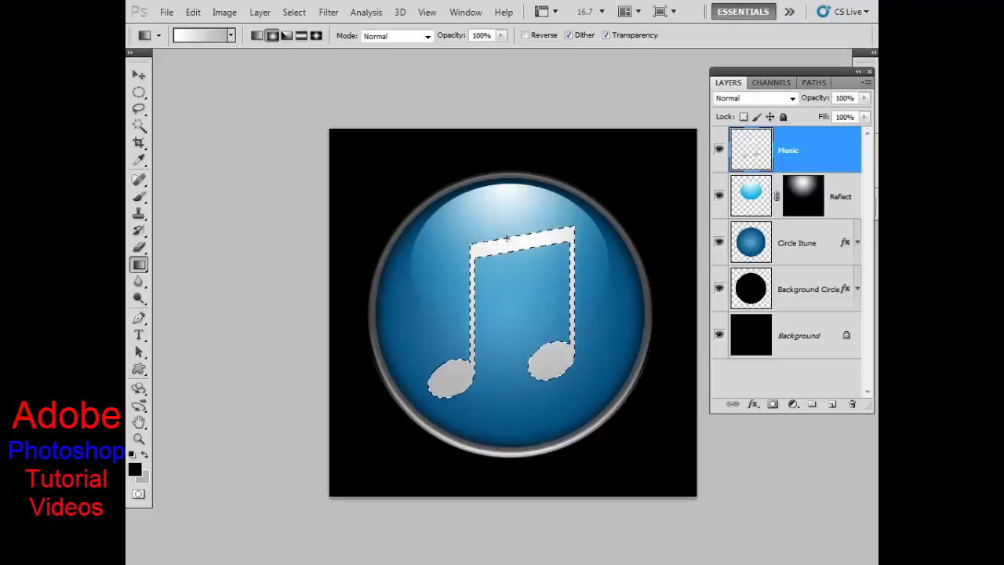
pyautogui.moveTo(508, 236); pyautogui.dragTo(513, 385)
pyautogui.hotkey('ctrl', 'd')
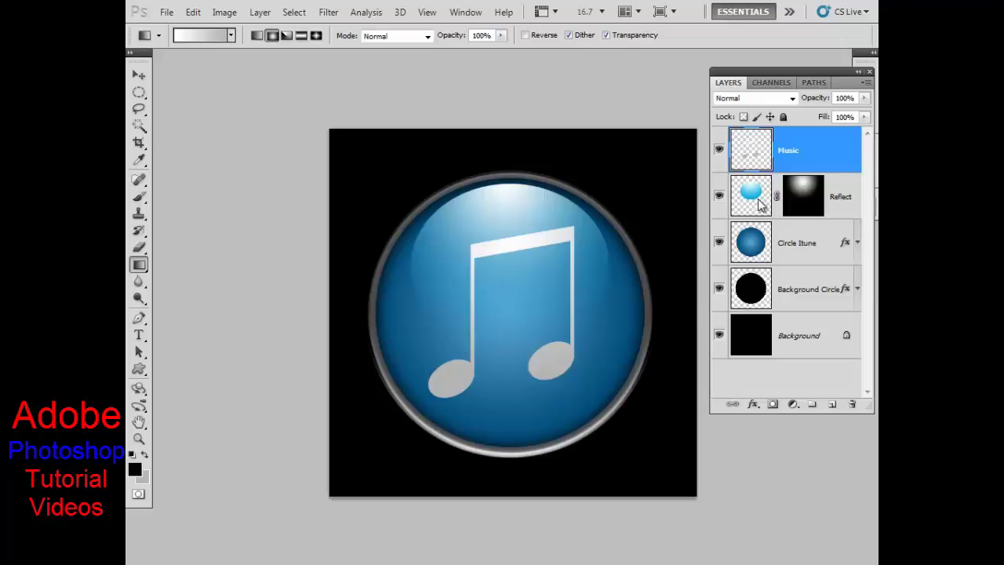
# Add a drop shadow to the Music layer: 85% opacity, 10 px distance, 40 px size.
pyautogui.doubleClick(824, 155)
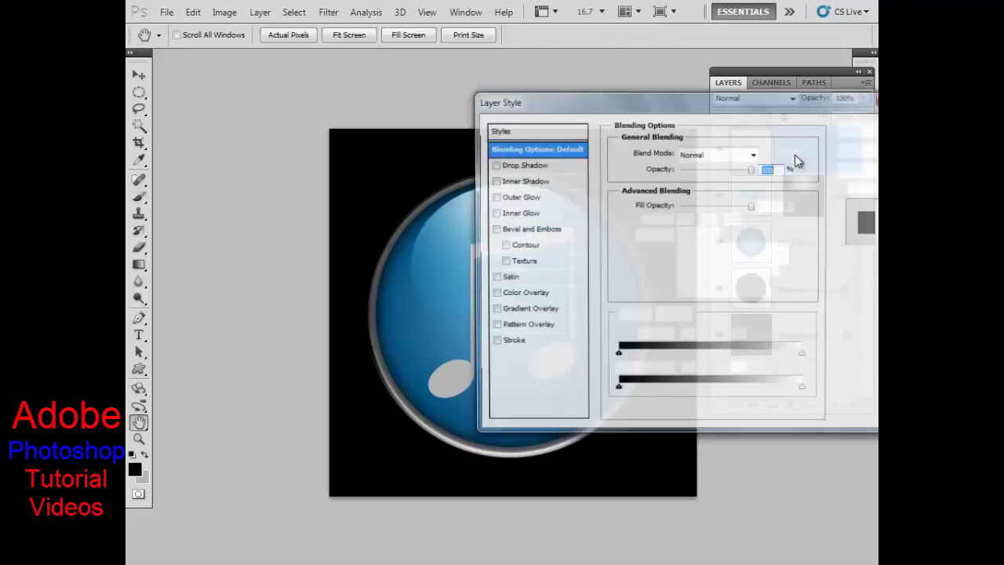
pyautogui.moveTo(568, 103)
pyautogui.mouseDown()
pyautogui.moveTo(630, 38)
pyautogui.moveTo(655, 39)
pyautogui.mouseUp()
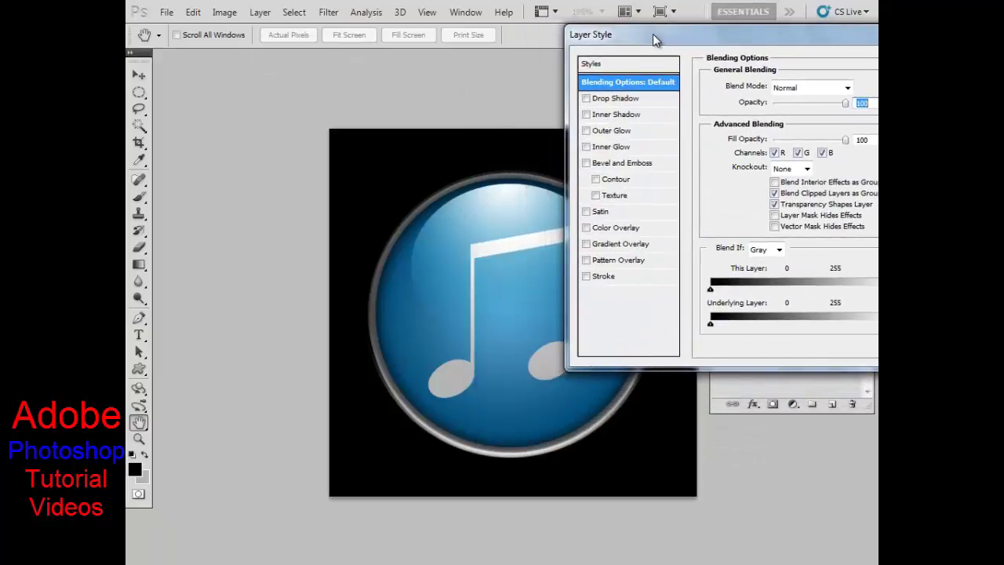
pyautogui.click(599, 99)
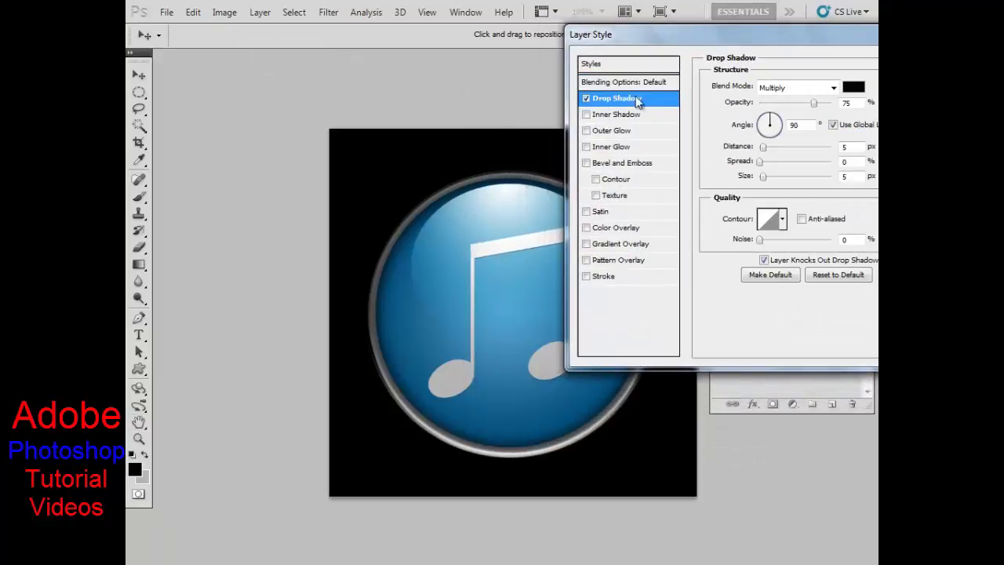
pyautogui.moveTo(814, 103); pyautogui.dragTo(819, 107)
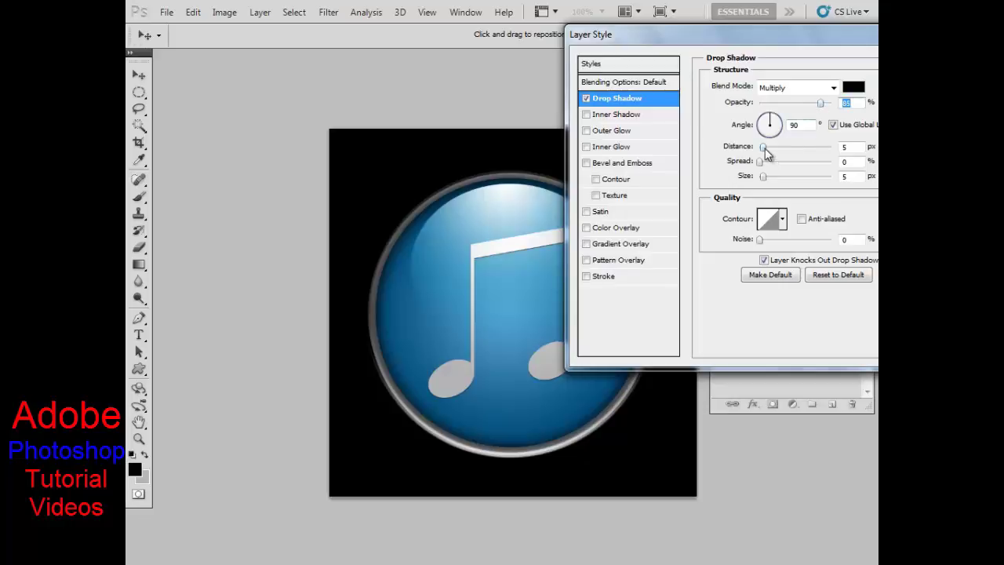
pyautogui.moveTo(763, 148); pyautogui.dragTo(776, 179)
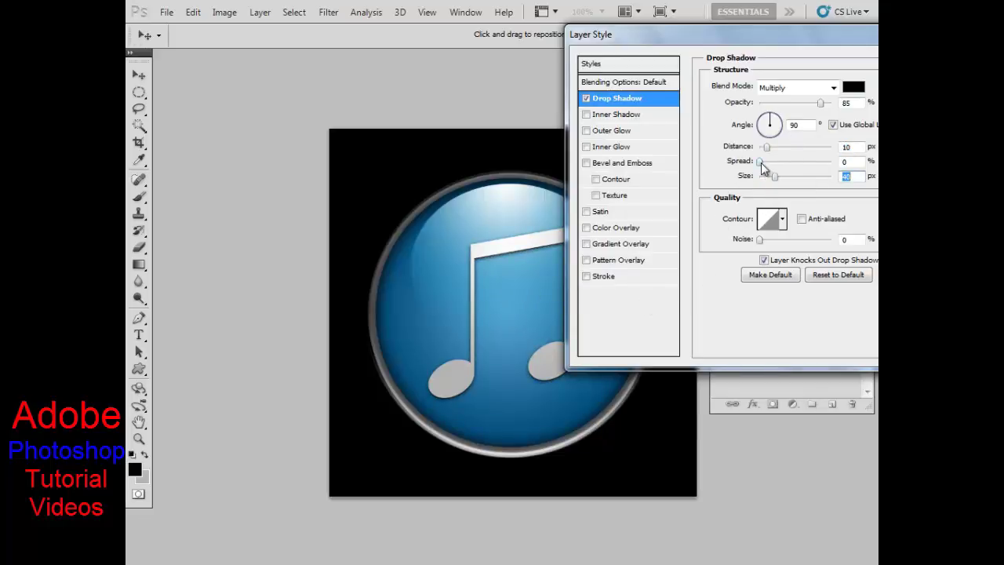
pyautogui.moveTo(760, 162); pyautogui.dragTo(772, 163)
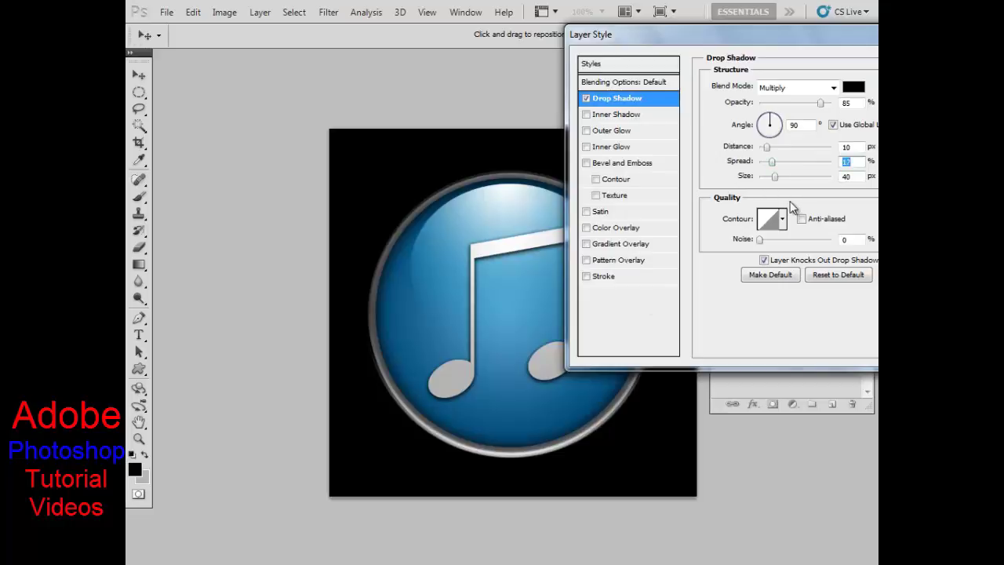
pyautogui.moveTo(836, 49); pyautogui.dragTo(544, 88)
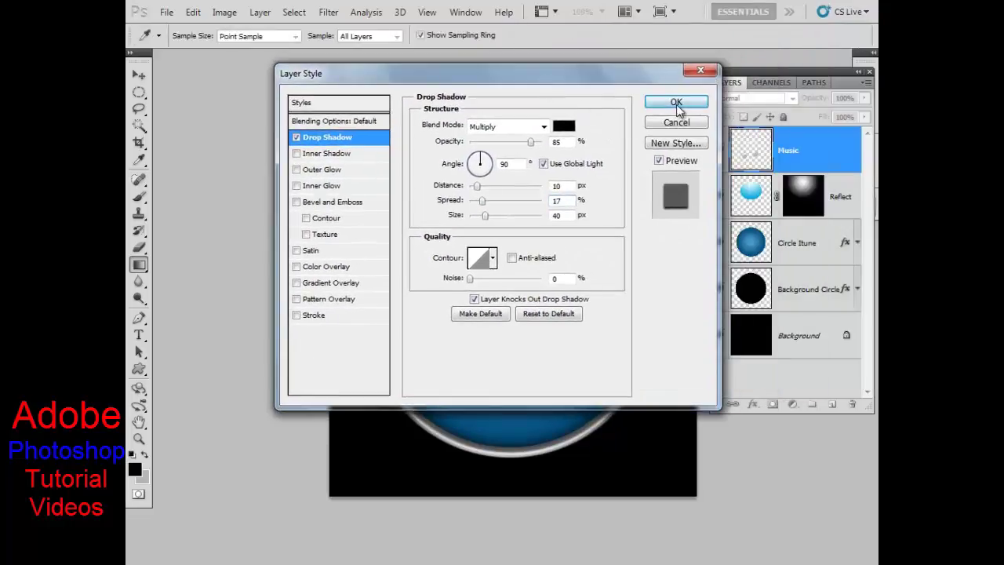
pyautogui.click(675, 103)
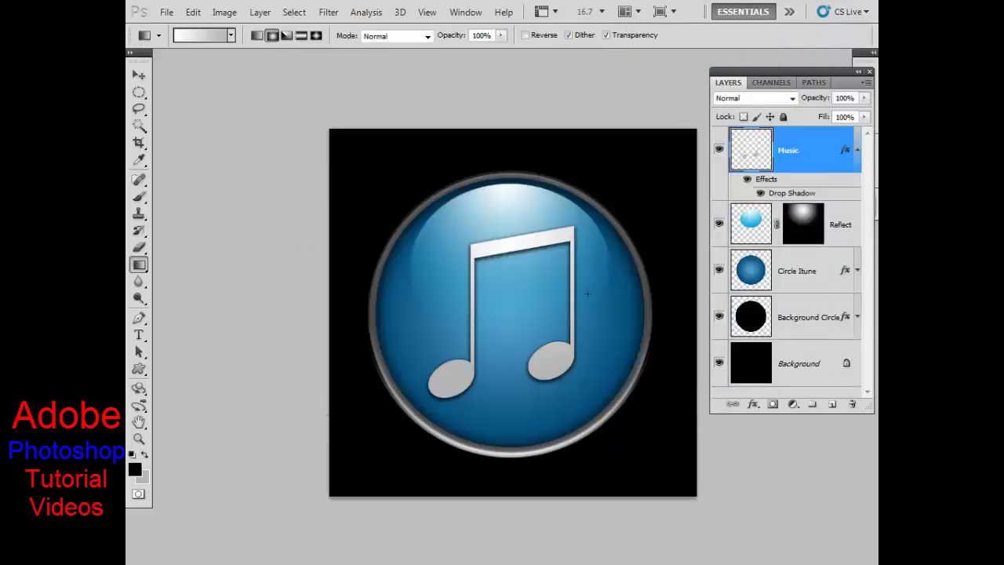
pyautogui.moveTo(466, 273)
pyautogui.mouseDown()
pyautogui.moveTo(510, 329)
pyautogui.moveTo(552, 324)
pyautogui.moveTo(462, 277)
pyautogui.mouseUp()
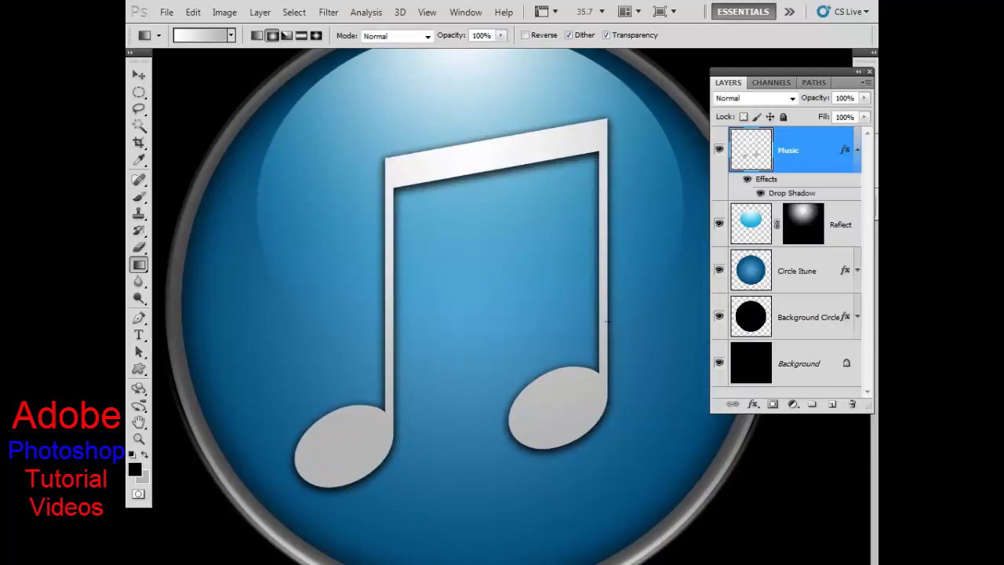
pyautogui.scroll(-2, 611, 371)
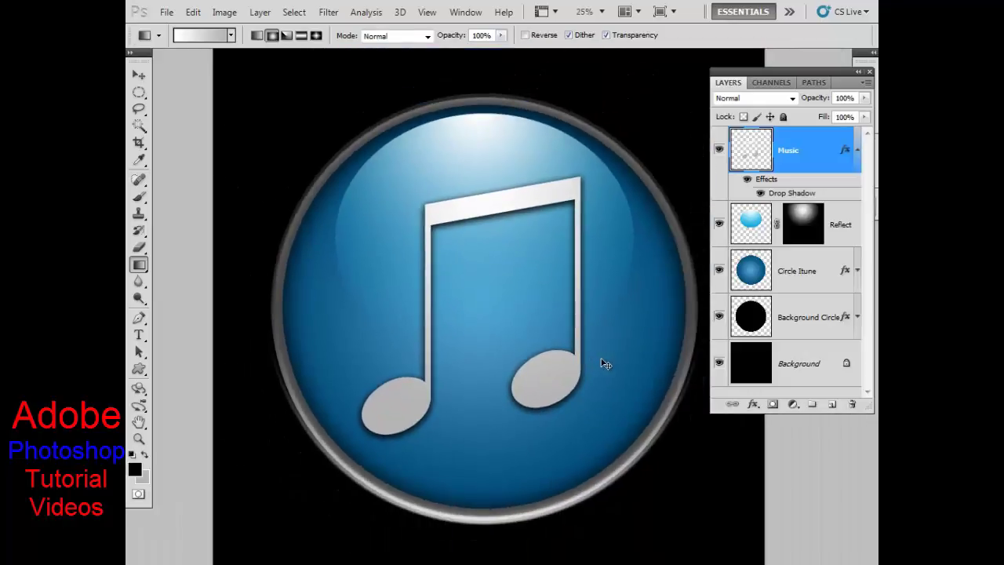
pyautogui.rightClick(815, 144)
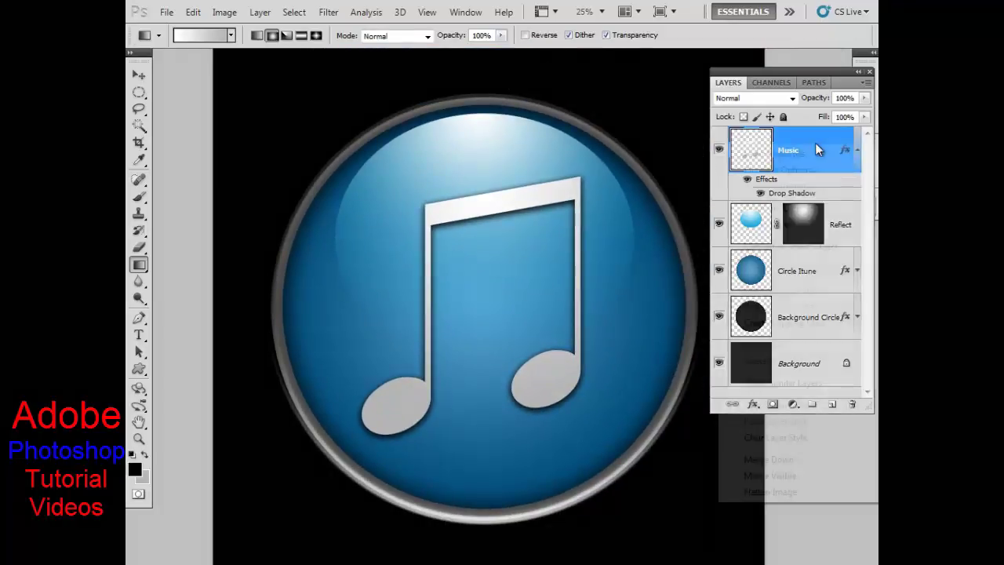
# Add a Bevel and Emboss set to Emboss style, direction Down, size about 10 px.
pyautogui.click(813, 141)
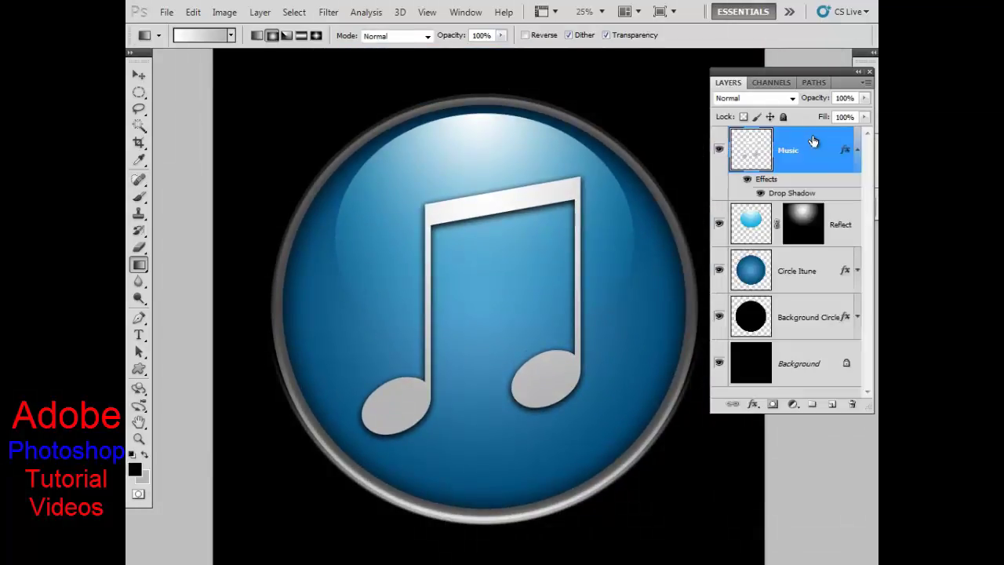
pyautogui.doubleClick(815, 142)
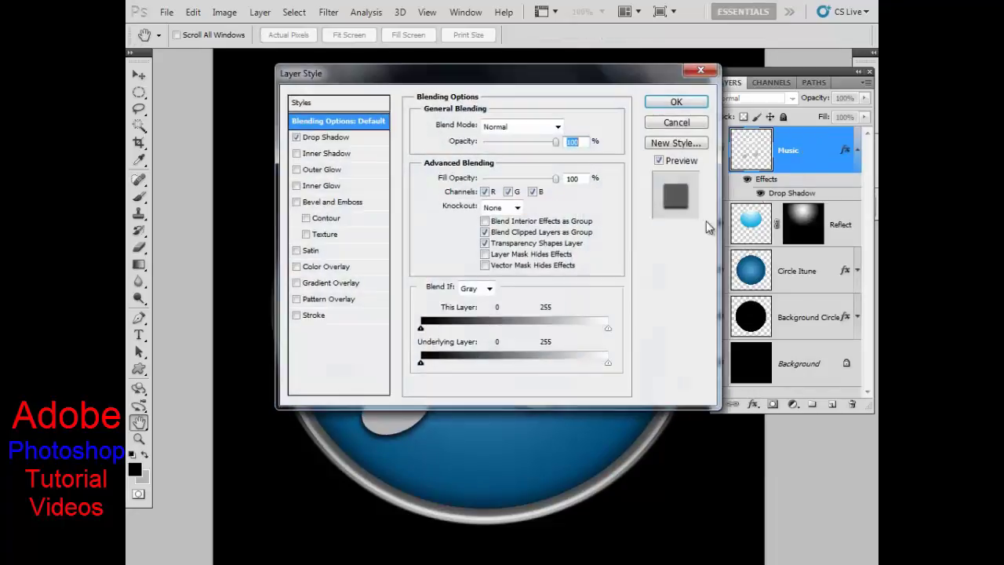
pyautogui.click(310, 204)
pyautogui.moveTo(402, 80)
pyautogui.mouseDown()
pyautogui.moveTo(627, 47)
pyautogui.moveTo(587, 54)
pyautogui.mouseUp()
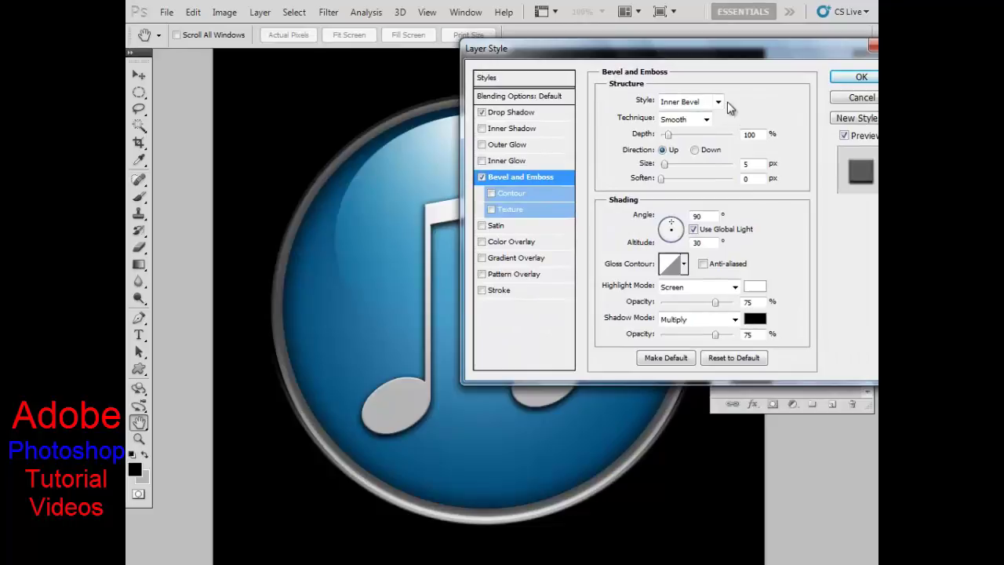
pyautogui.click(718, 102)
pyautogui.click(688, 141)
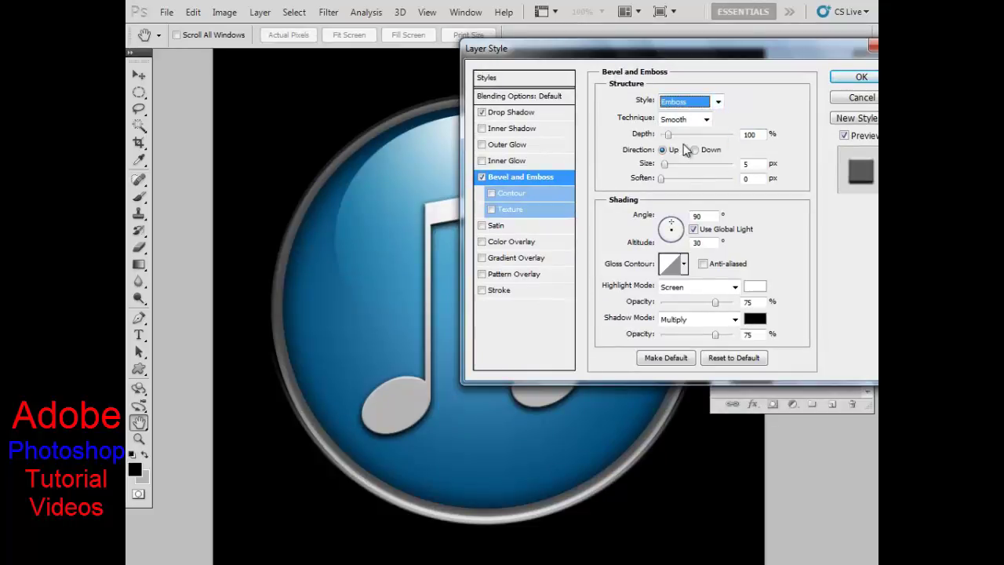
pyautogui.click(694, 150)
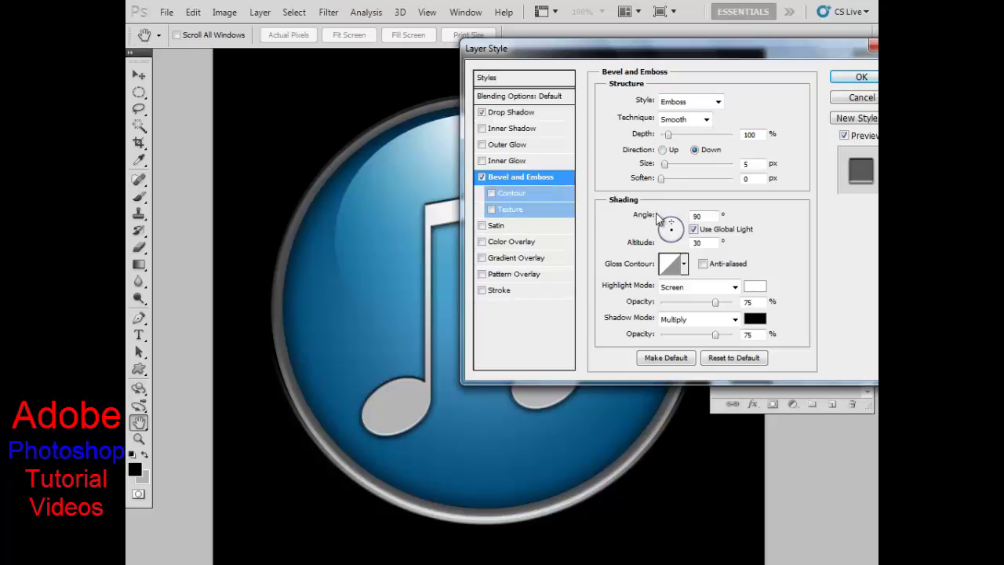
pyautogui.moveTo(663, 167); pyautogui.dragTo(672, 137)
pyautogui.click(857, 79)
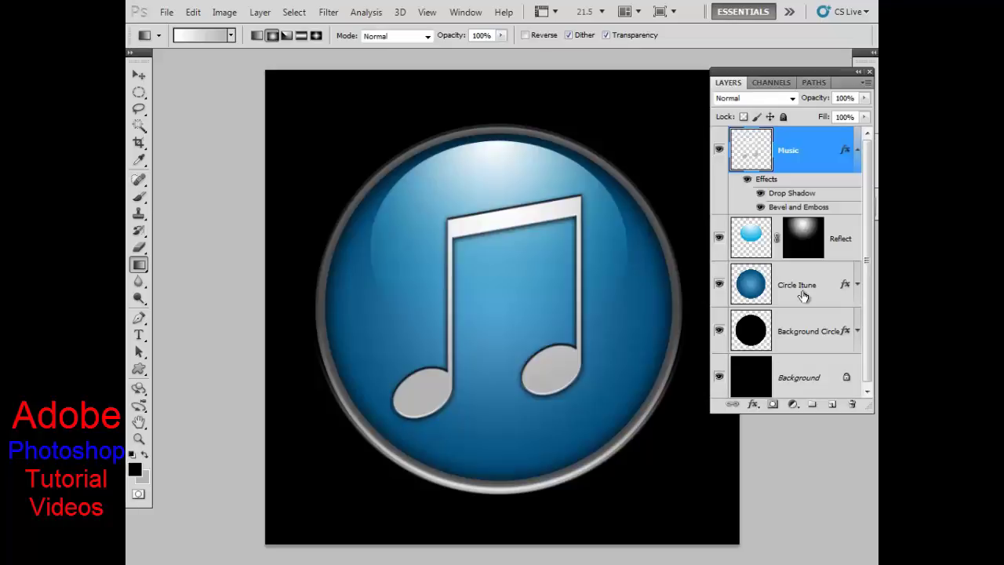
# Create a new layer group named 'Icon Itune'.
pyautogui.click(859, 150)
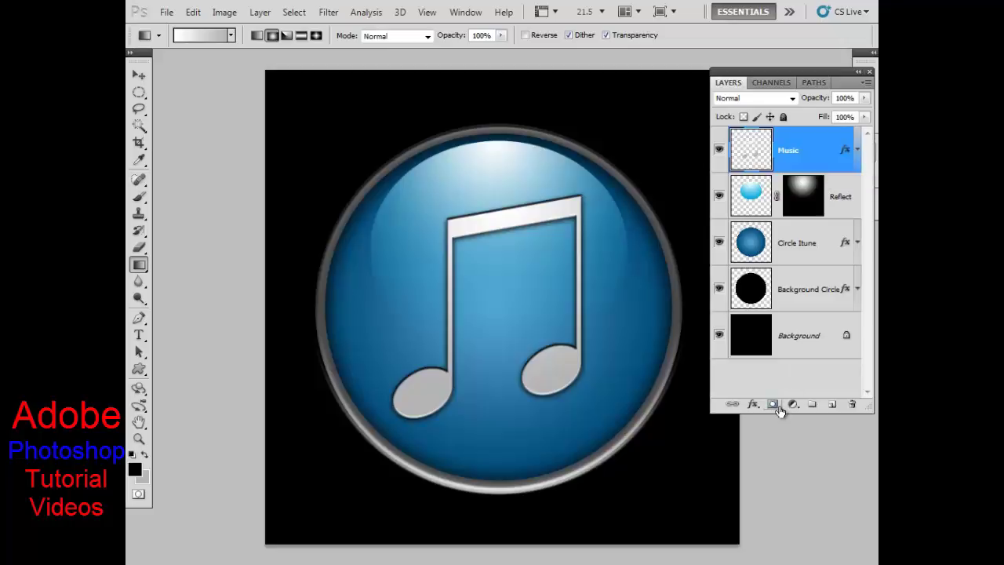
pyautogui.click(814, 404)
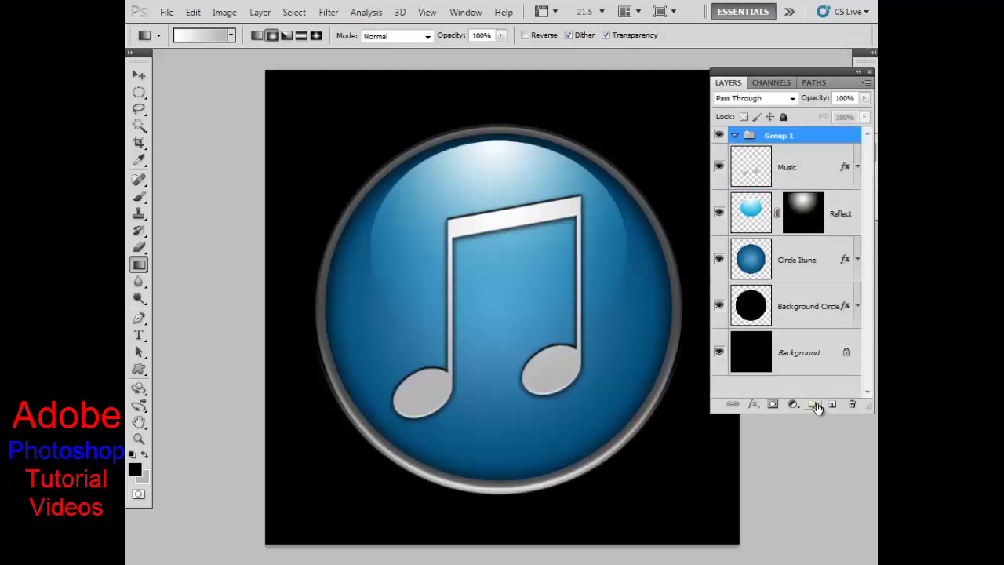
pyautogui.doubleClick(787, 139)
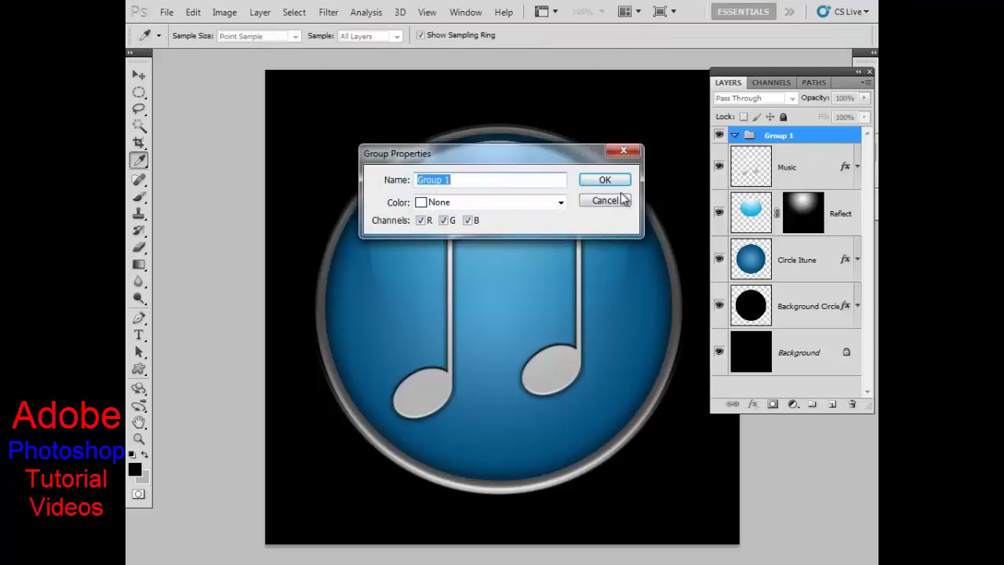
pyautogui.write('Ic')
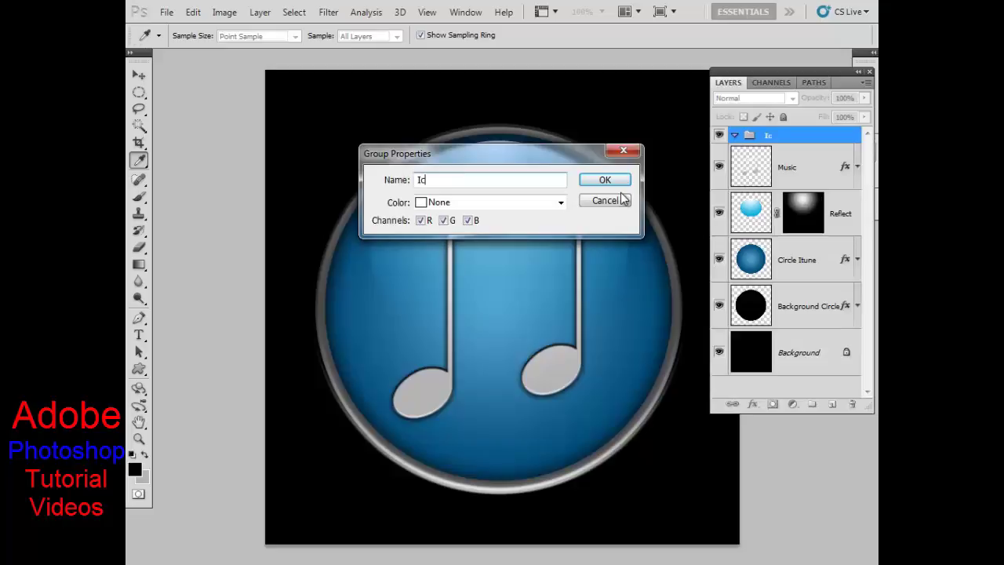
pyautogui.write('on Itune')
pyautogui.press('Return')
pyautogui.press('g')
# Move the Music, Reflect, Circle Itune and Background Circle layers into the group and collapse it.
pyautogui.click(808, 171)
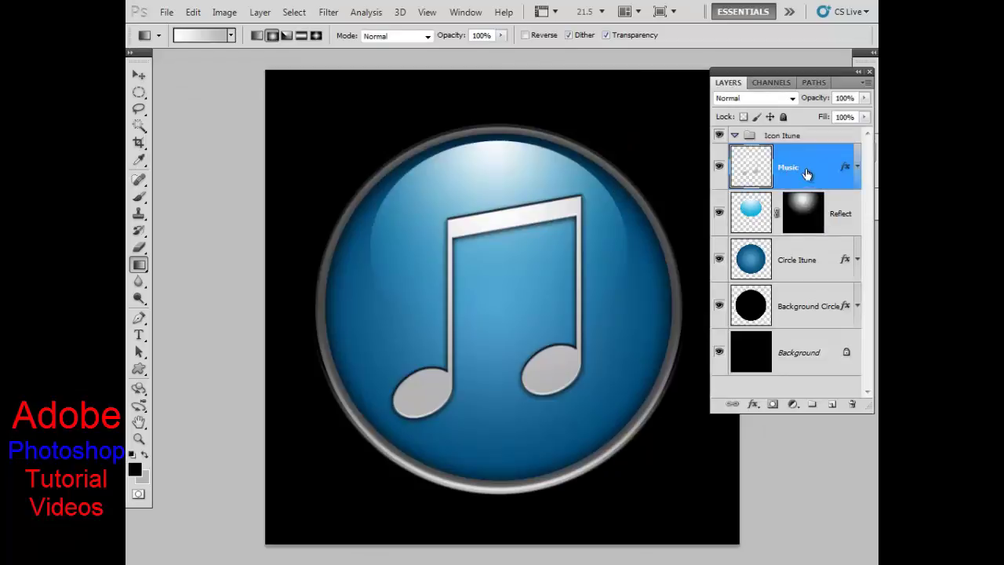
pyautogui.keyDown('shift'); pyautogui.click(827, 318); pyautogui.keyUp('shift')
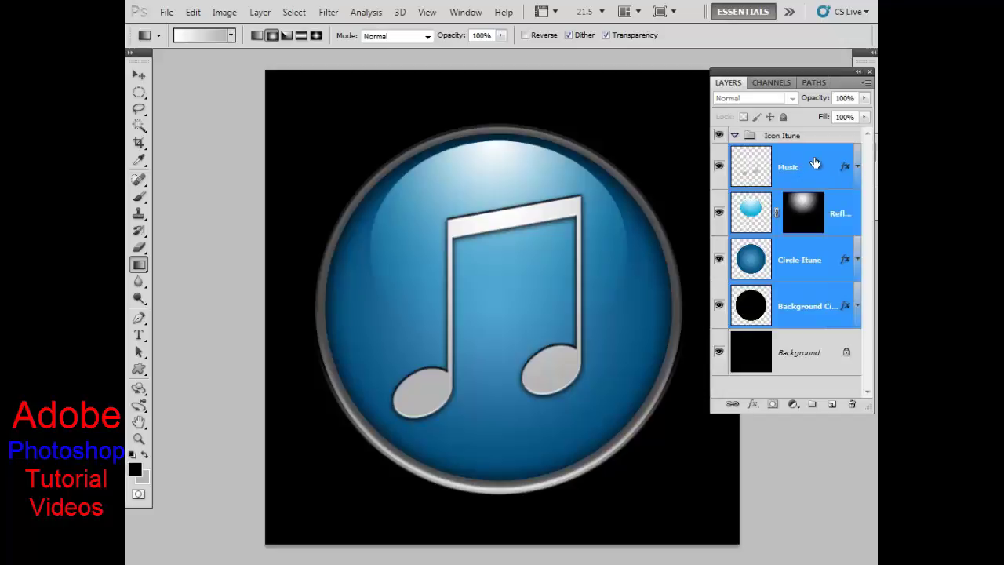
pyautogui.moveTo(816, 163); pyautogui.dragTo(788, 137)
pyautogui.click(734, 135)
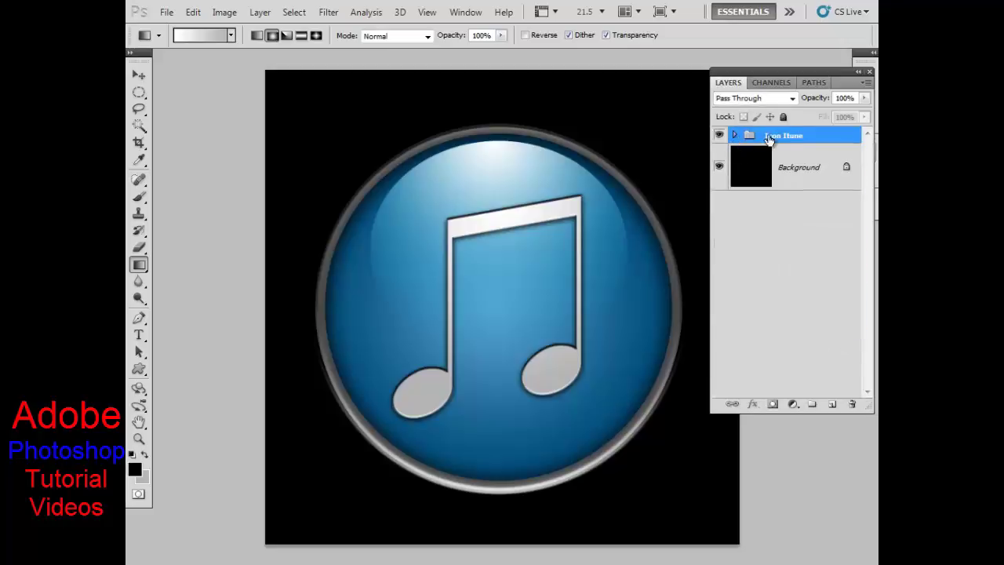
# Scale the Icon Itune group down to 42.31% and move it above the canvas centre.
pyautogui.click(720, 135)
pyautogui.hotkey('ctrl', 't')
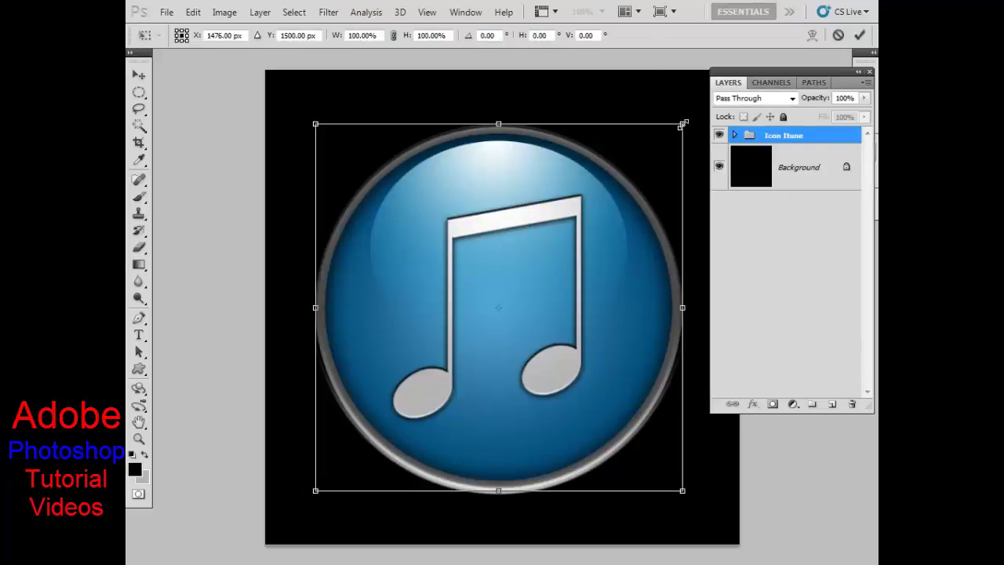
pyautogui.moveTo(683, 124); pyautogui.dragTo(602, 226)
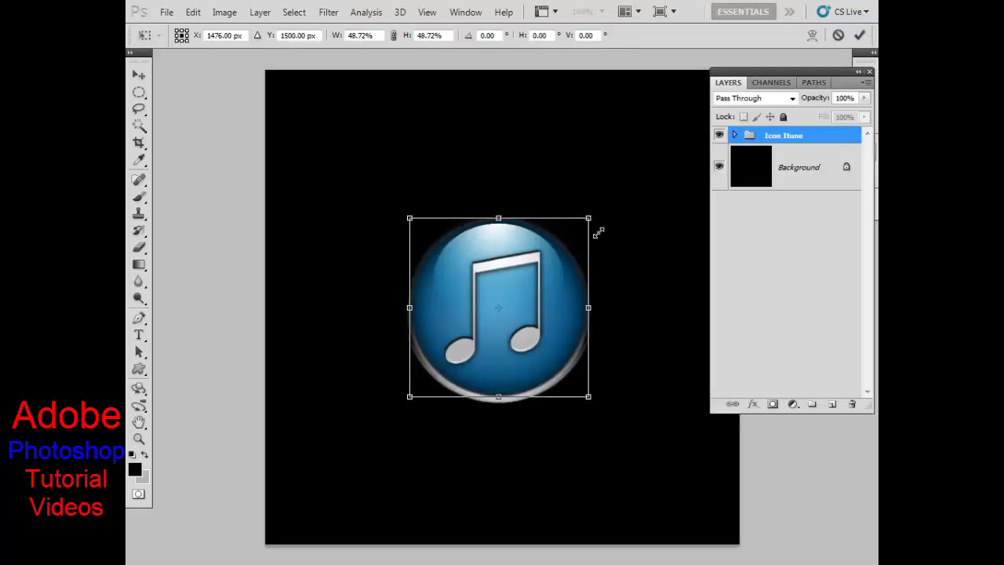
pyautogui.moveTo(602, 226); pyautogui.dragTo(542, 303)
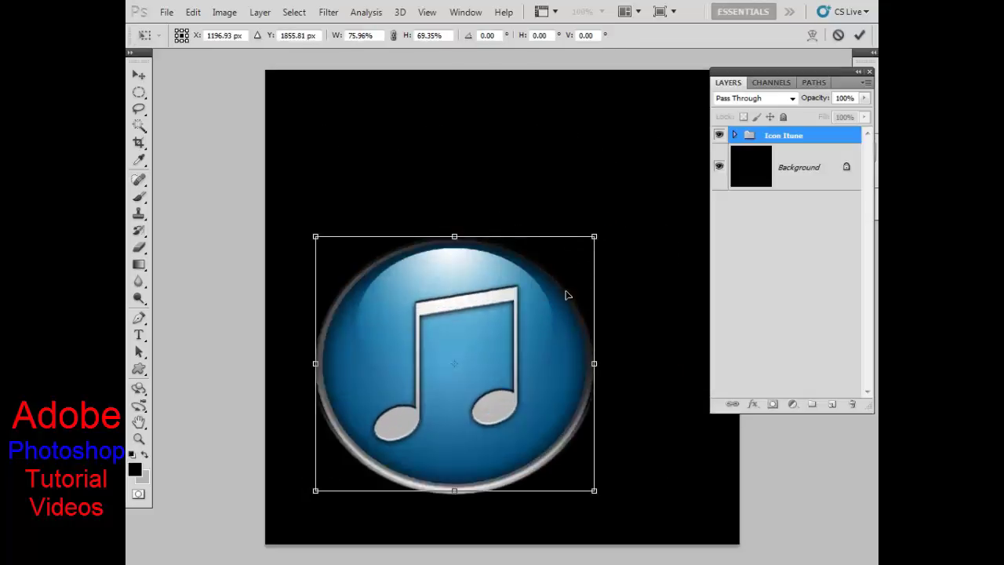
pyautogui.press('Escape')
pyautogui.hotkey('ctrl', 't')
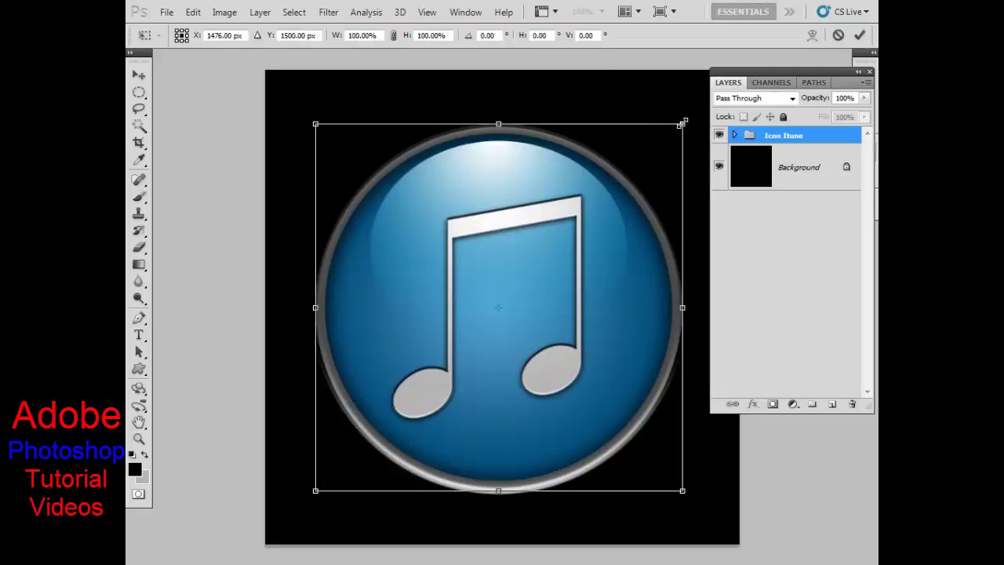
pyautogui.moveTo(680, 123); pyautogui.dragTo(593, 245)
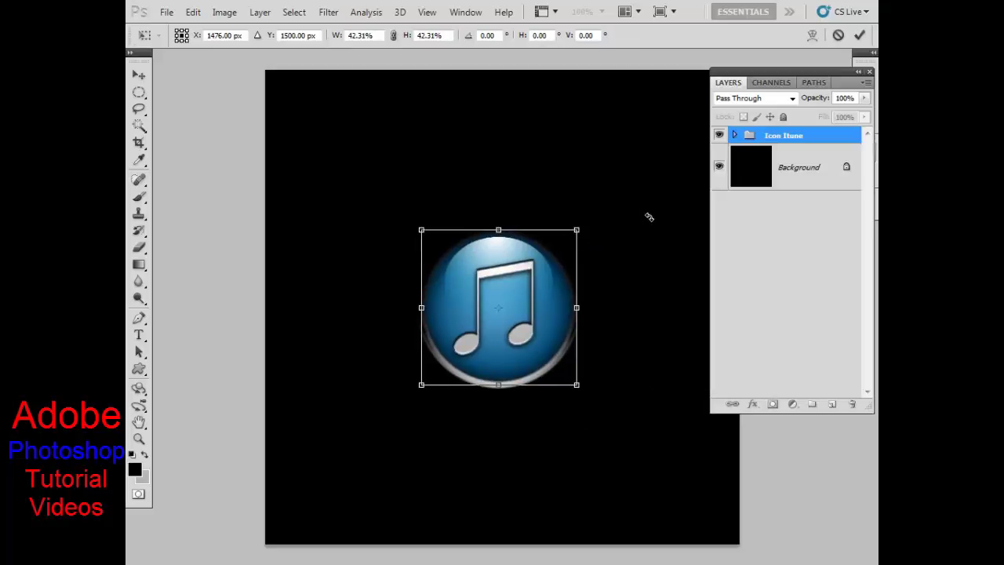
pyautogui.press('Return')
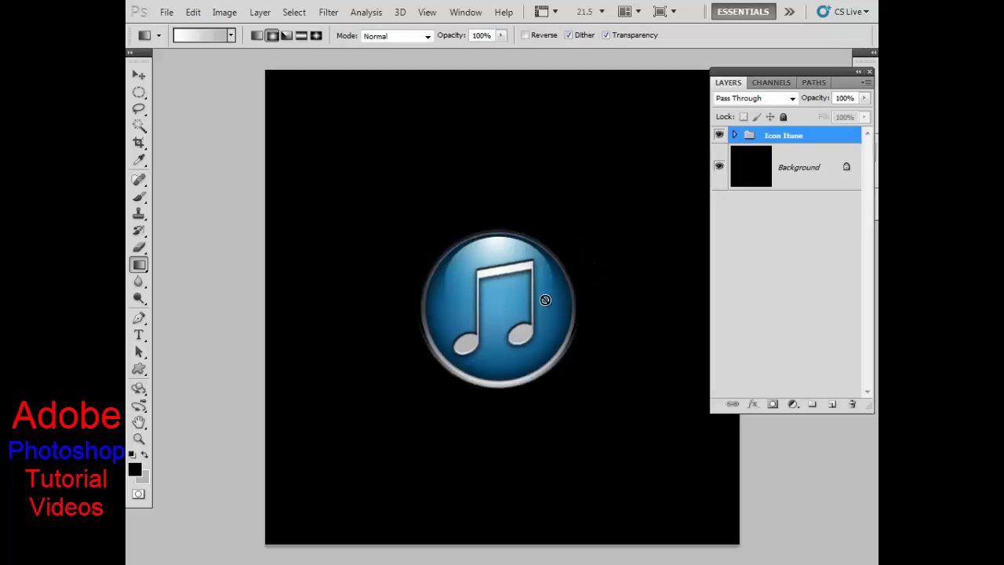
pyautogui.press('v')
pyautogui.moveTo(518, 339)
pyautogui.mouseDown()
pyautogui.moveTo(474, 269)
pyautogui.moveTo(537, 295)
pyautogui.mouseUp()
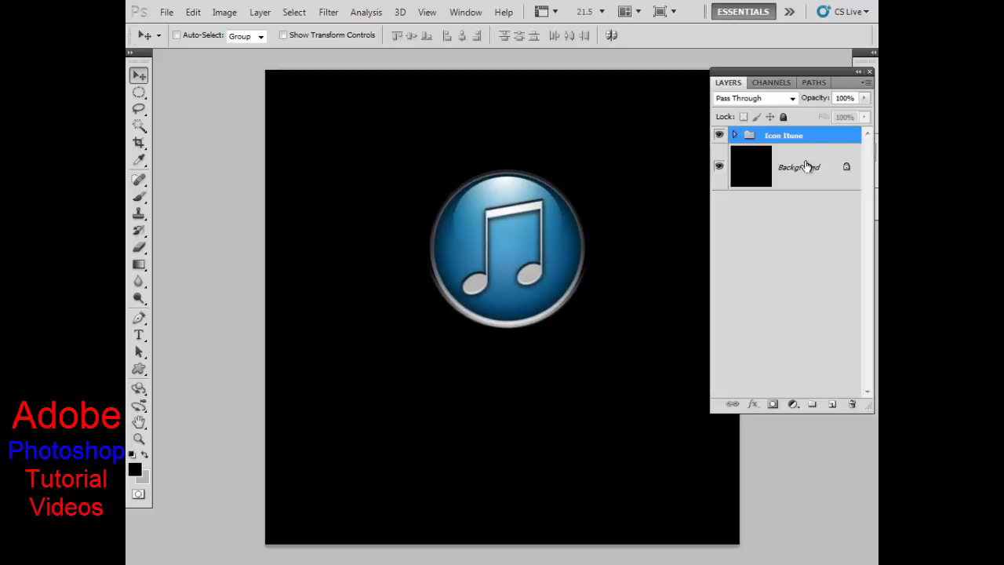
# Duplicate the Icon Itune group and rename the copy 'Icon Itune Reflection'.
pyautogui.moveTo(816, 133)
pyautogui.mouseDown()
pyautogui.moveTo(811, 384)
pyautogui.moveTo(835, 405)
pyautogui.mouseUp()
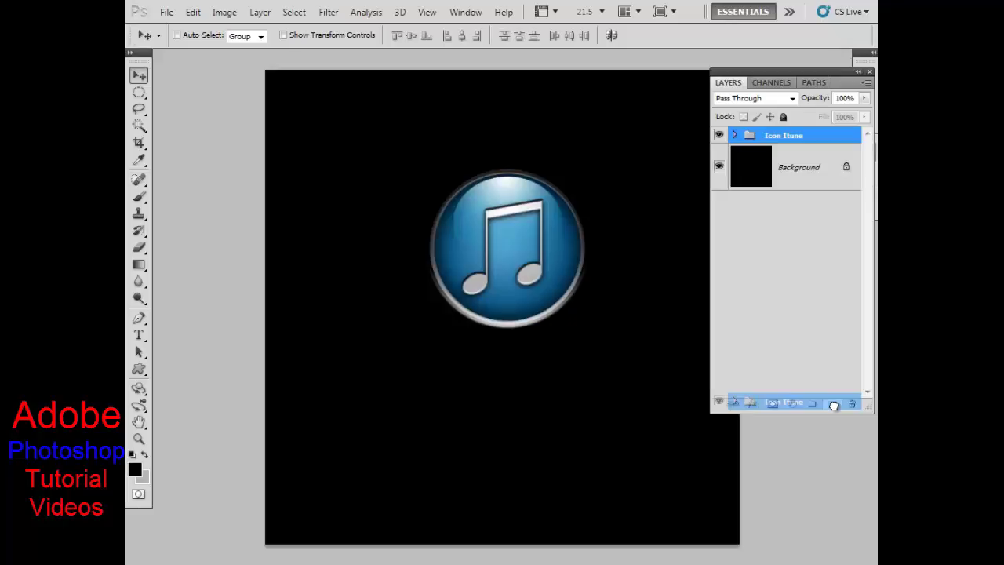
pyautogui.moveTo(835, 405); pyautogui.dragTo(834, 405)
pyautogui.moveTo(833, 137); pyautogui.dragTo(833, 161)
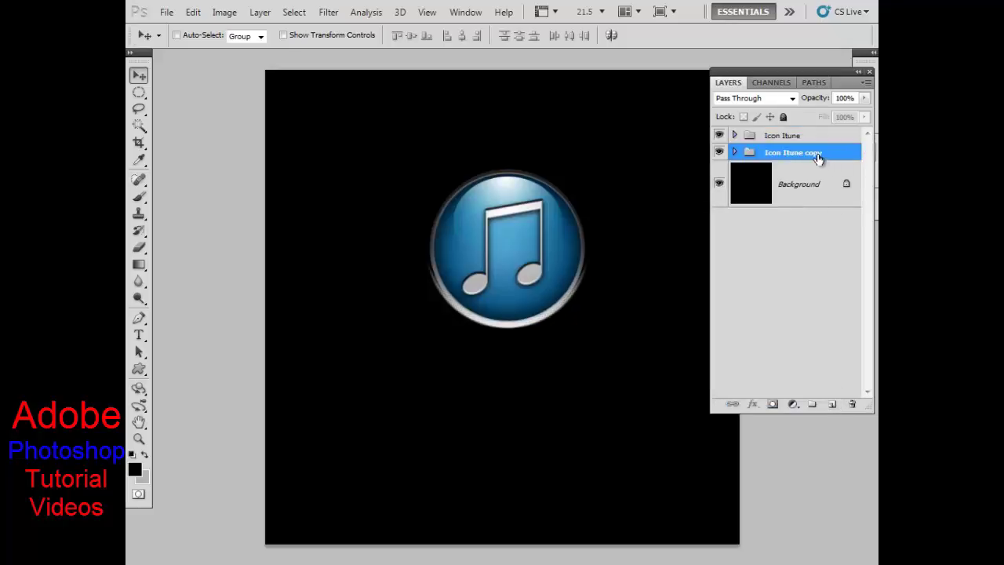
pyautogui.doubleClick(821, 152)
pyautogui.click(825, 152)
pyautogui.press('BackSpace')
pyautogui.press('BackSpace')
pyautogui.press('BackSpace')
pyautogui.press('BackSpace')
pyautogui.press('BackSpace')
pyautogui.write('lection')
pyautogui.press('Return')
# Flip the reflection group vertically and place it directly below the original icon.
pyautogui.hotkey('ctrl', 't')
pyautogui.press('Escape')
pyautogui.hotkey('ctrl', 't')
pyautogui.rightClick(520, 256)
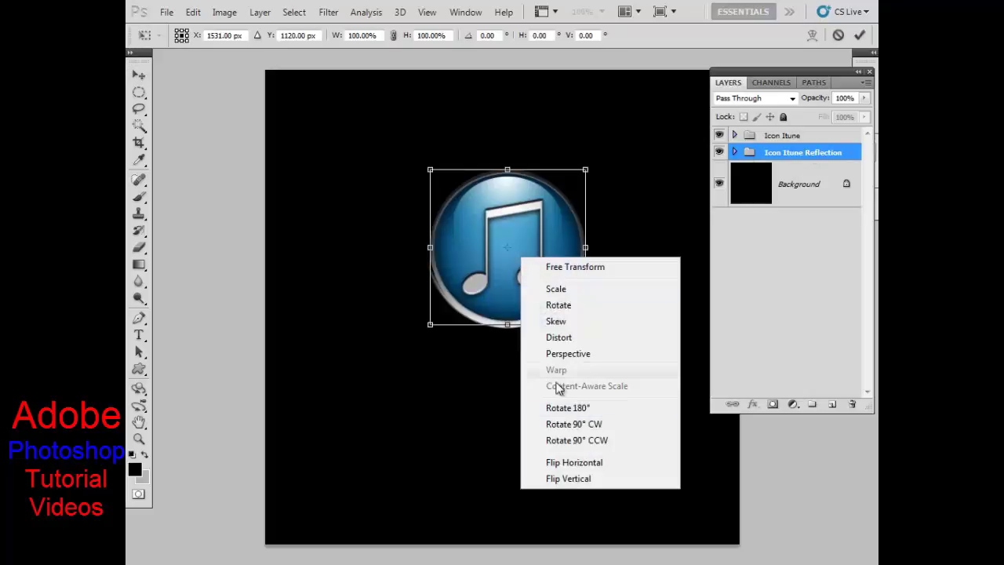
pyautogui.click(593, 482)
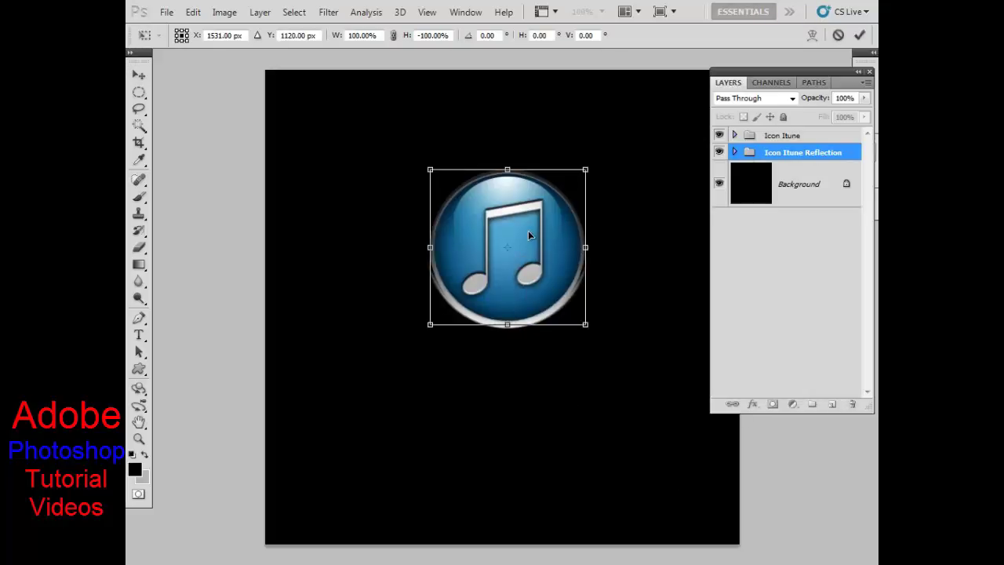
pyautogui.moveTo(528, 231); pyautogui.dragTo(528, 398)
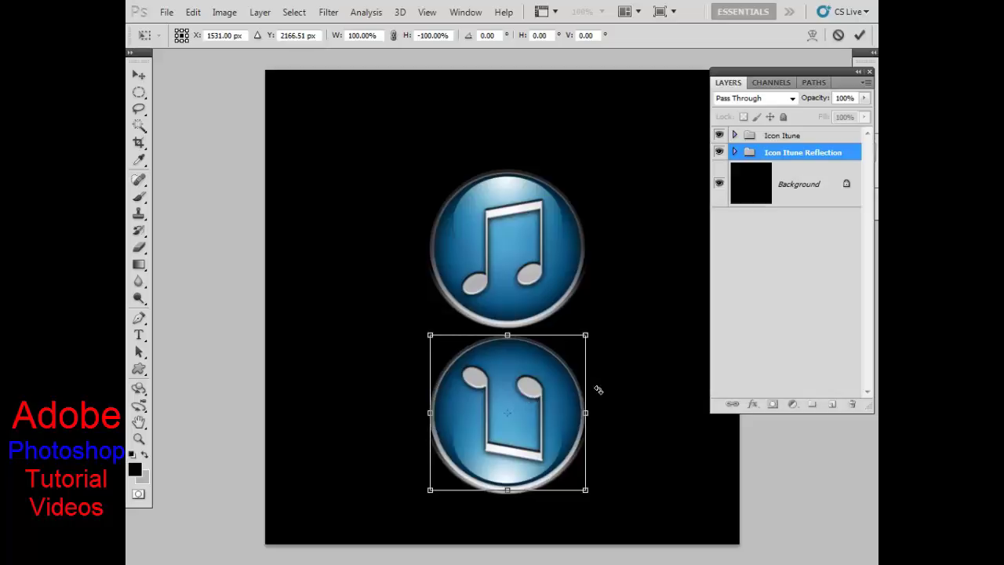
pyautogui.press('Return')
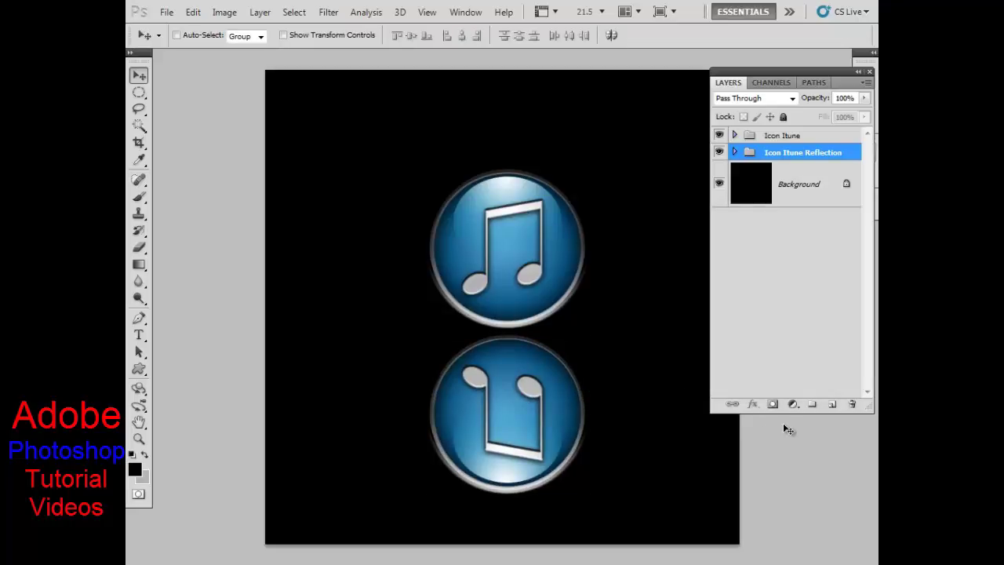
# Add a layer mask to the reflection group and set a white-to-black gradient.
pyautogui.click(773, 404)
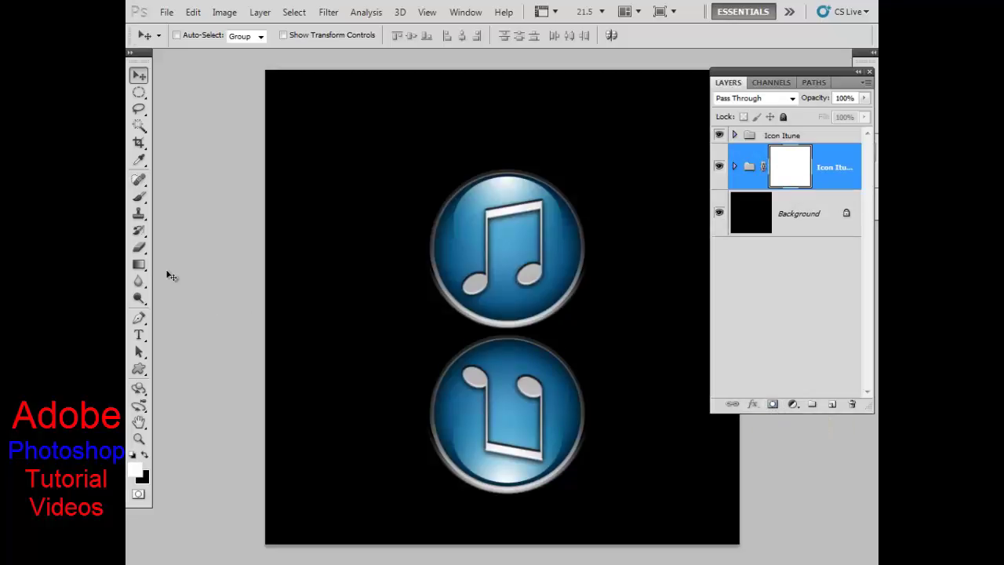
pyautogui.click(142, 269)
pyautogui.click(208, 36)
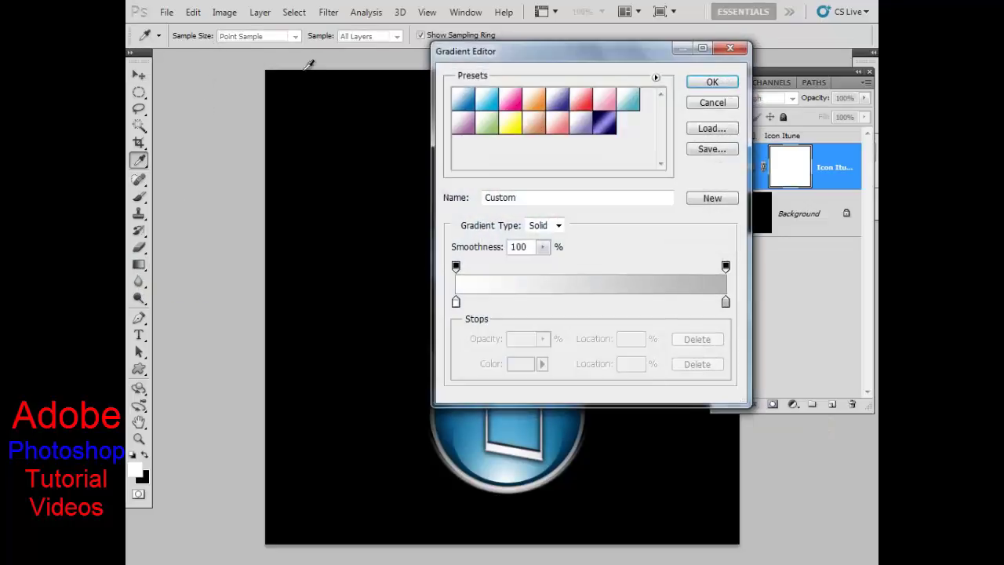
pyautogui.doubleClick(725, 301)
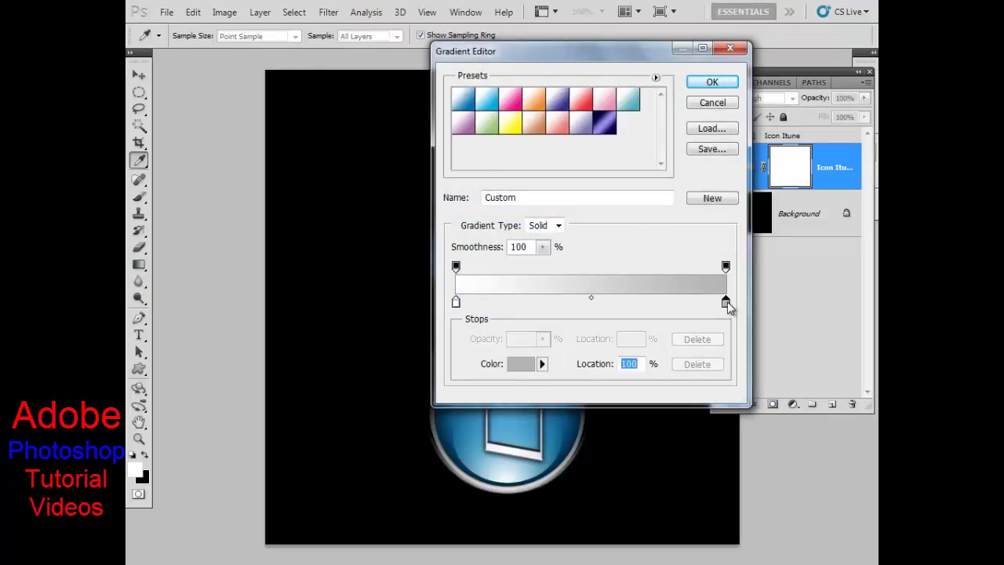
pyautogui.click(401, 437)
pyautogui.click(799, 196)
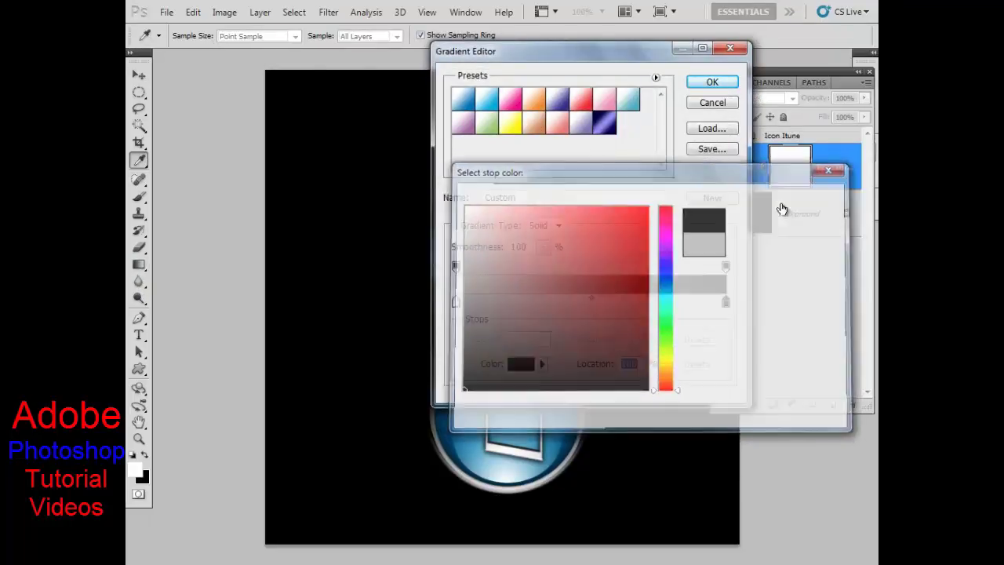
pyautogui.click(712, 82)
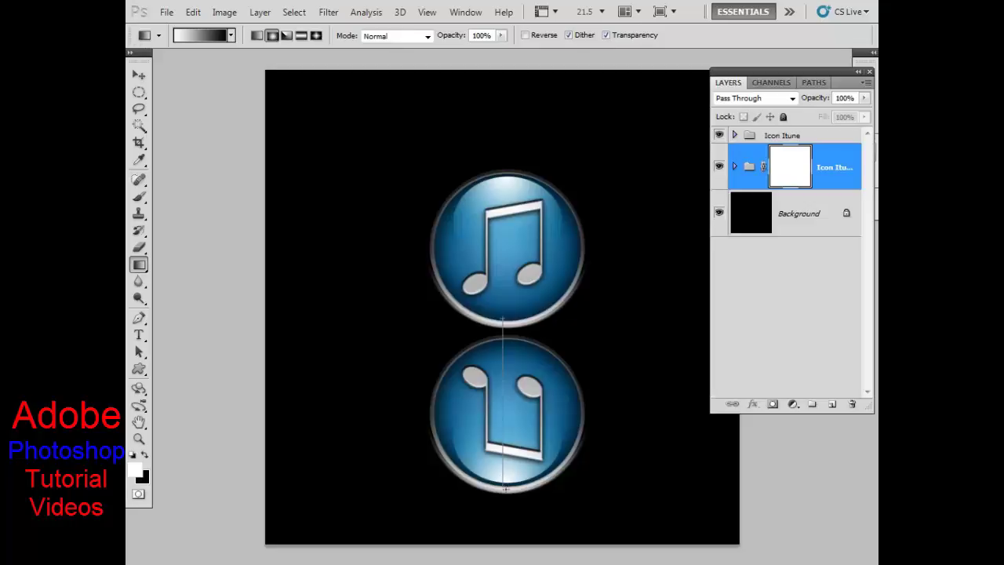
# Draw the gradient down the mask so the reflection fades into the black background.
pyautogui.moveTo(505, 488); pyautogui.dragTo(505, 487)
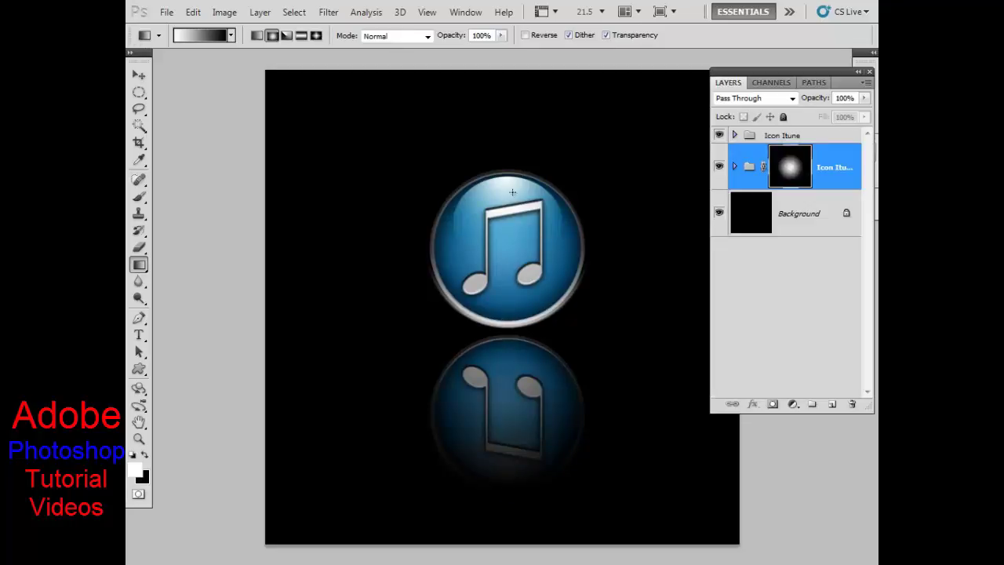
pyautogui.moveTo(507, 330); pyautogui.dragTo(505, 440)
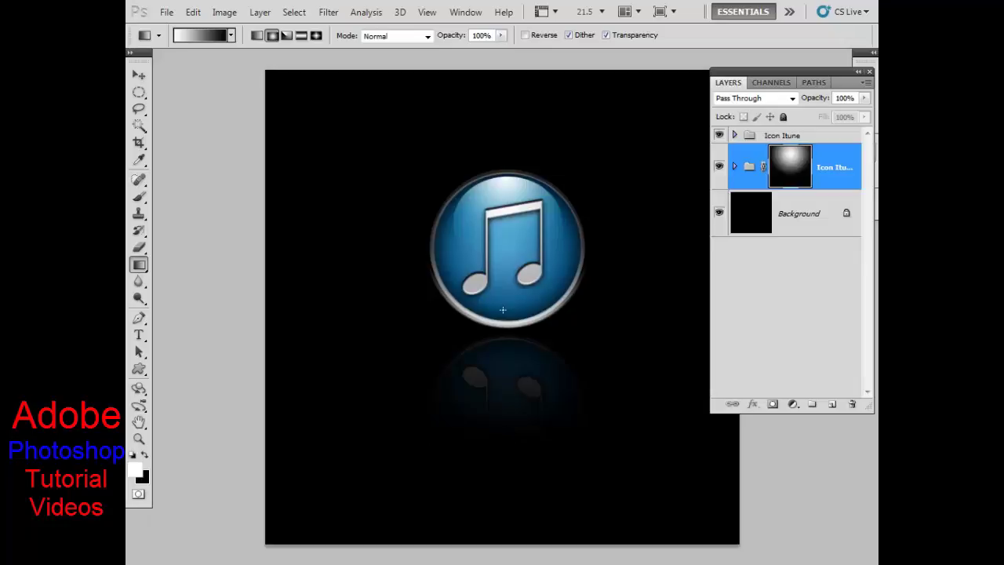
pyautogui.moveTo(503, 309); pyautogui.dragTo(502, 424)
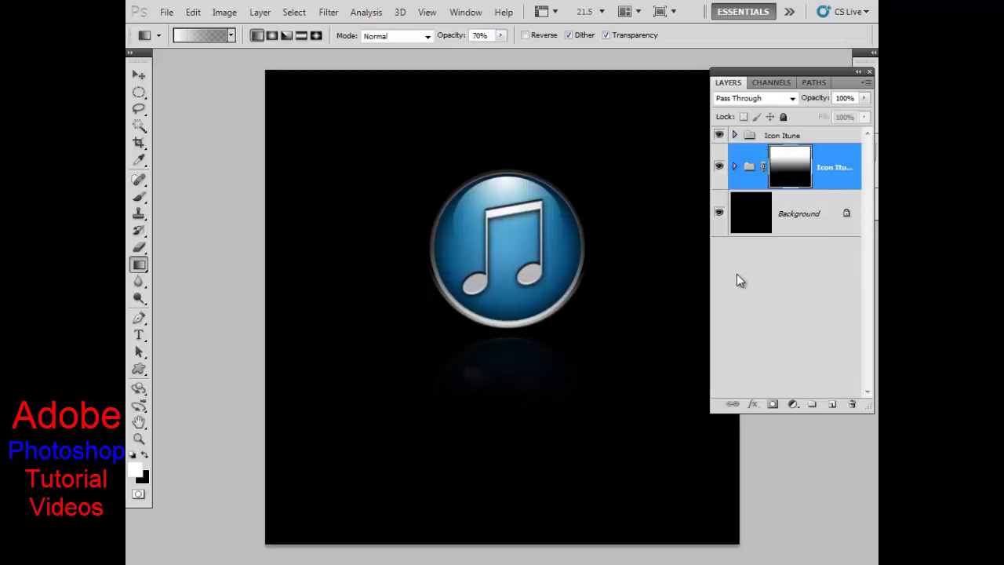
# Create a new layer group and name it 'All Group'.
pyautogui.click(812, 404)
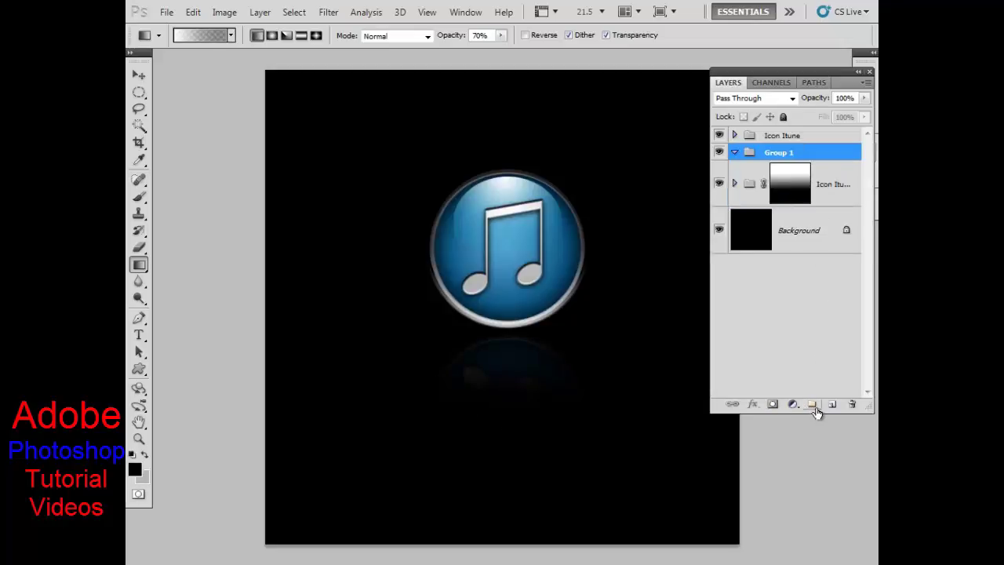
pyautogui.doubleClick(781, 153)
pyautogui.write('A')
pyautogui.write('p')
pyautogui.press('Return')
# Move the reflection and Icon Itune groups into All Group, then collapse it.
pyautogui.click(789, 186)
pyautogui.press('x')
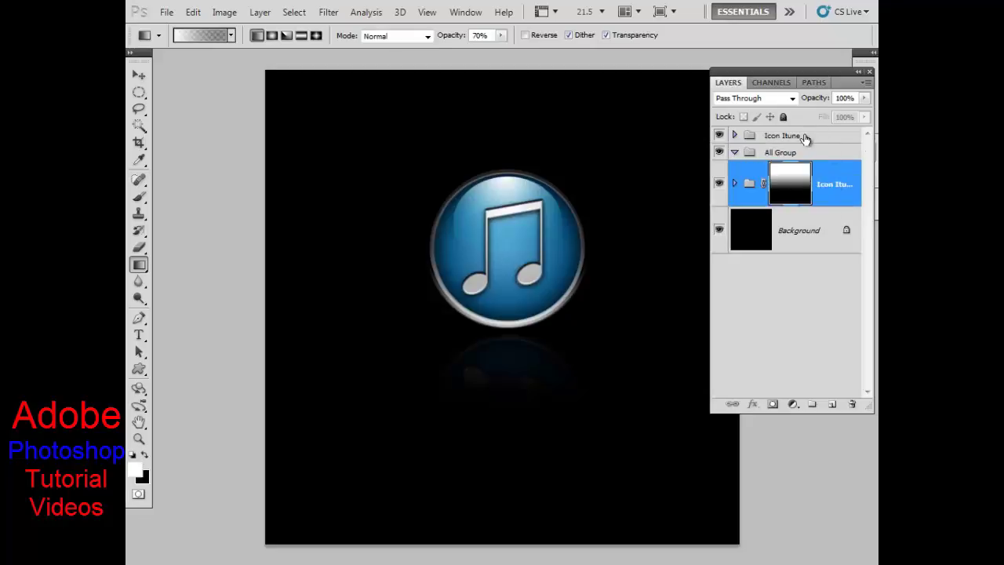
pyautogui.press('x')
pyautogui.keyDown('ctrl'); pyautogui.click(806, 139); pyautogui.keyUp('ctrl')
pyautogui.moveTo(806, 139); pyautogui.dragTo(802, 162)
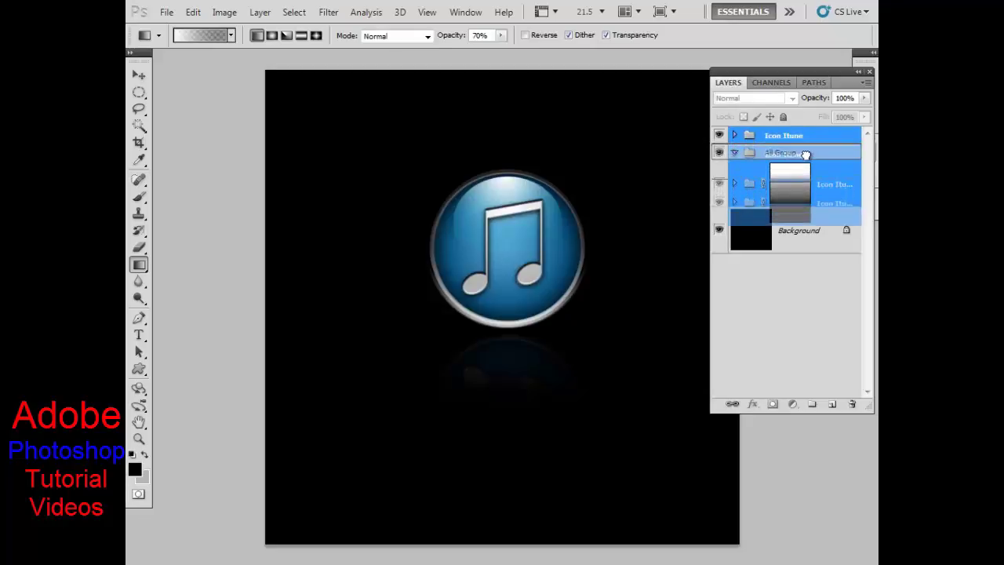
pyautogui.click(734, 135)
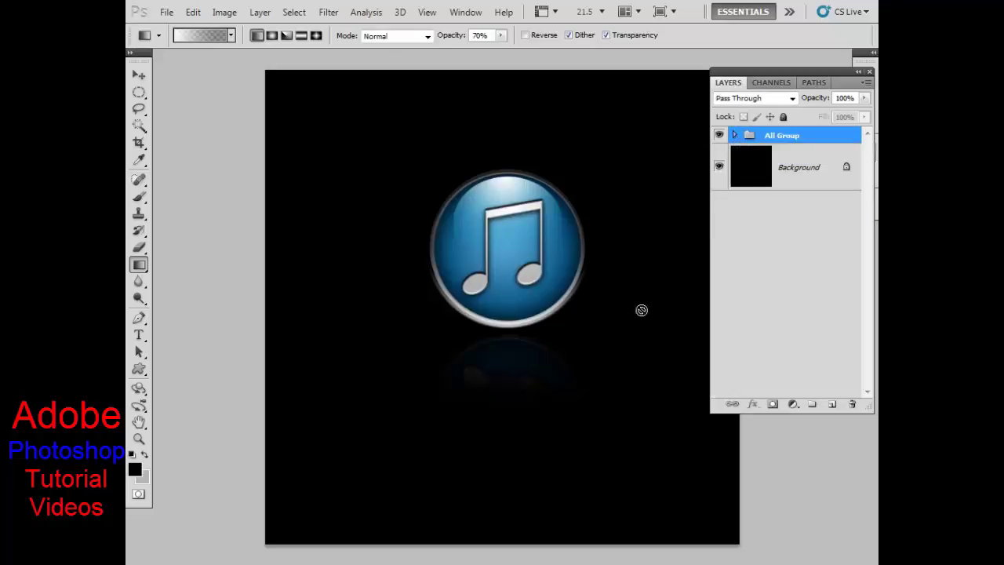
# Shift All Group down and left, then invert the Background to white and back to black.
pyautogui.press('v')
pyautogui.moveTo(525, 241)
pyautogui.mouseDown()
pyautogui.moveTo(458, 279)
pyautogui.moveTo(498, 296)
pyautogui.mouseUp()
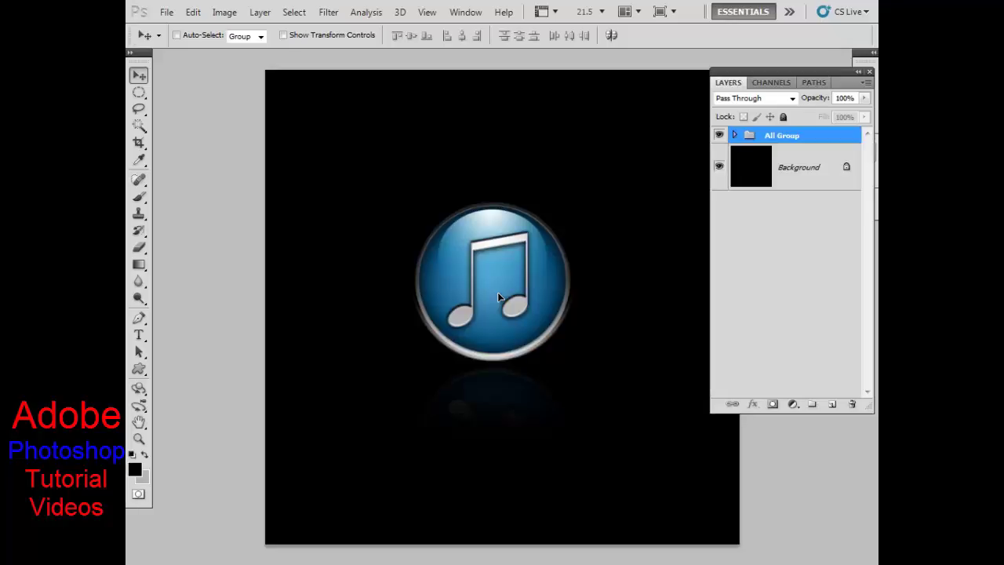
pyautogui.click(804, 182)
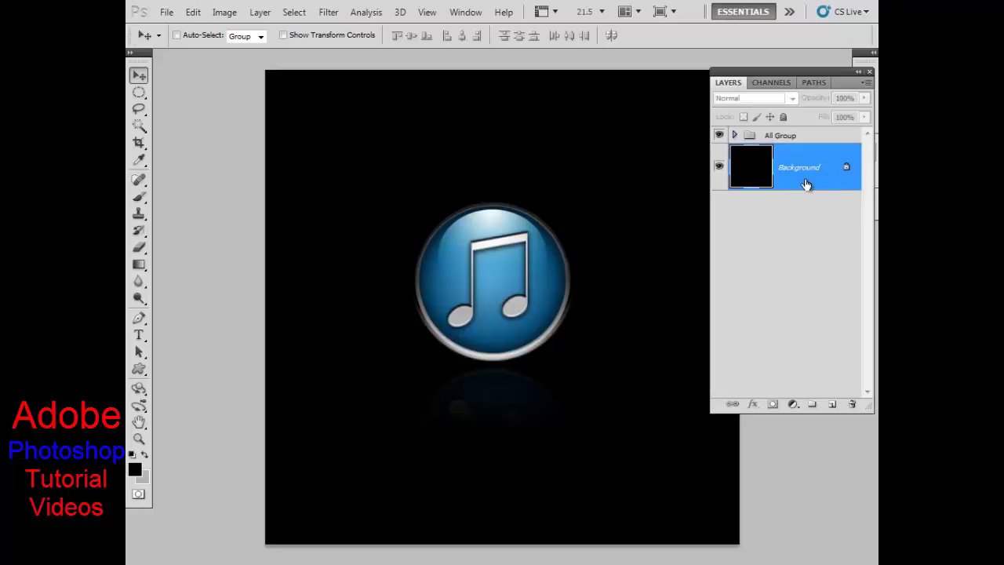
pyautogui.hotkey('ctrl', 'i')
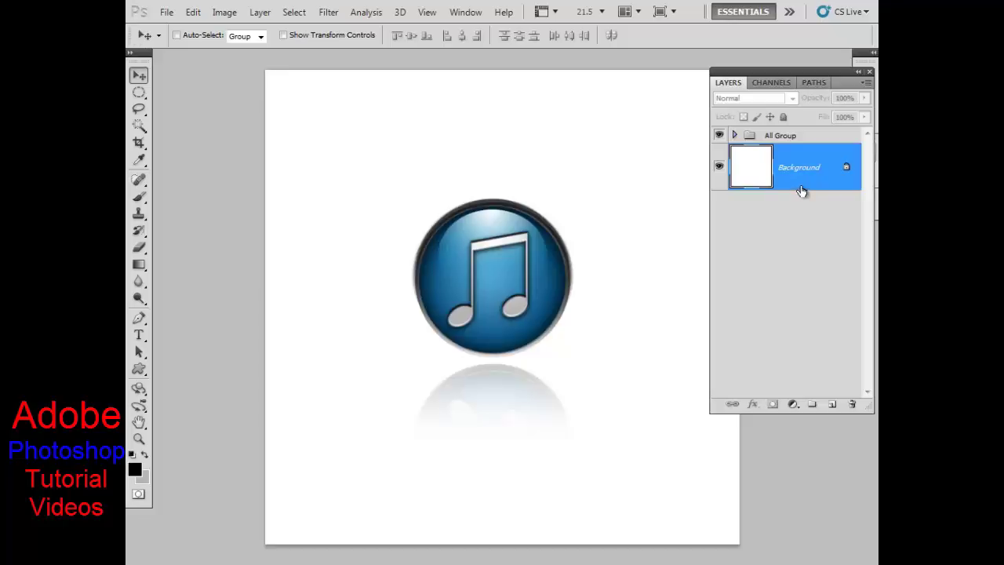
pyautogui.hotkey('ctrl', 'i')
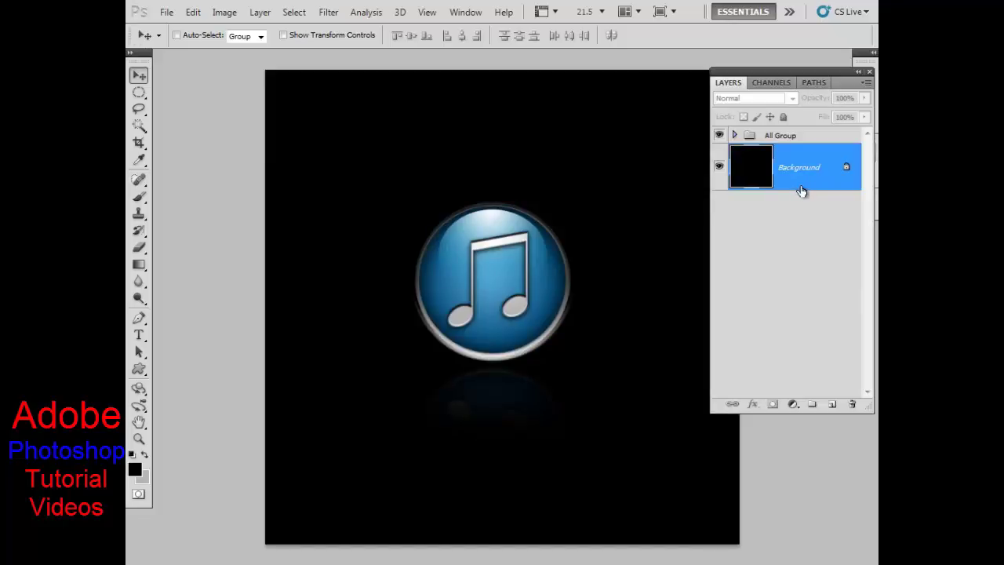